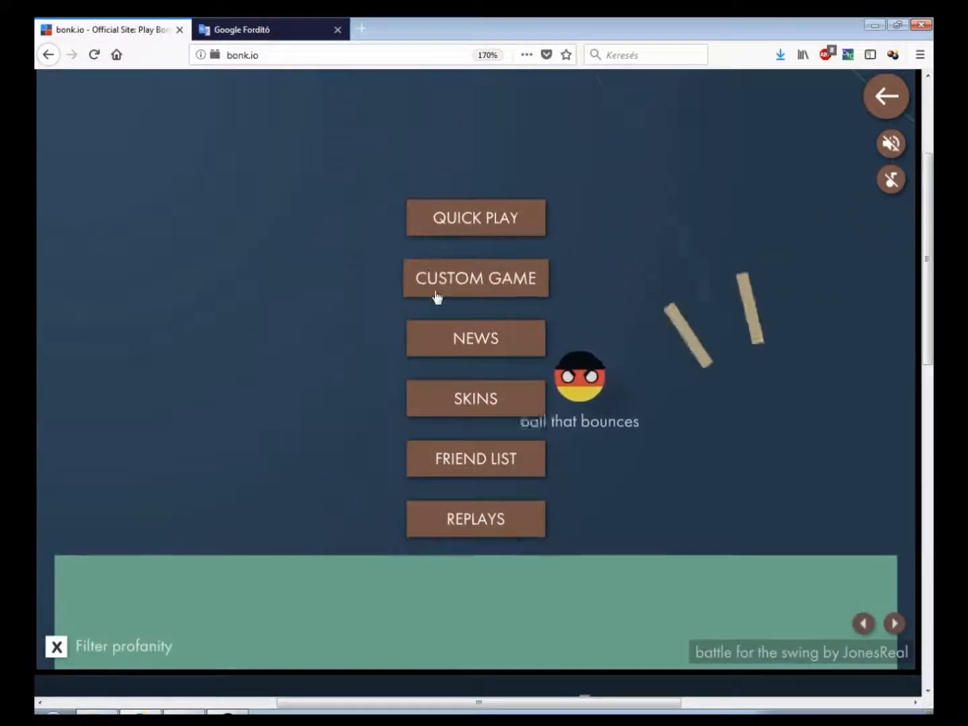
Host a new custom game with the default name, no password and max players set to 1
{"action": "left_click", "coordinate": [500, 281]}
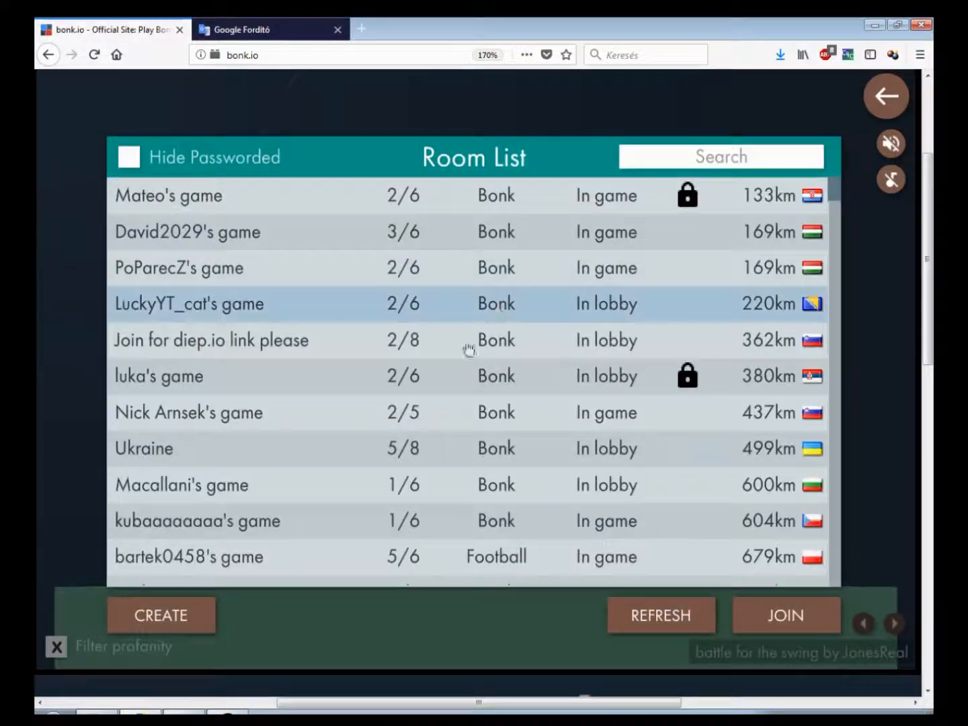
{"action": "left_click", "coordinate": [159, 615]}
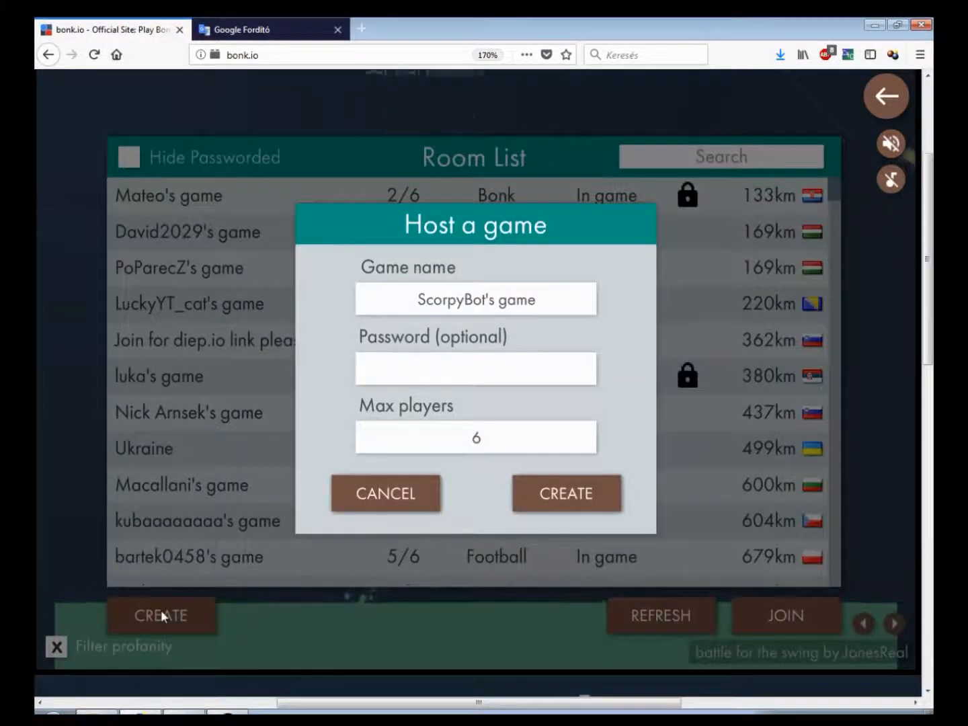
{"action": "left_click", "coordinate": [573, 305]}
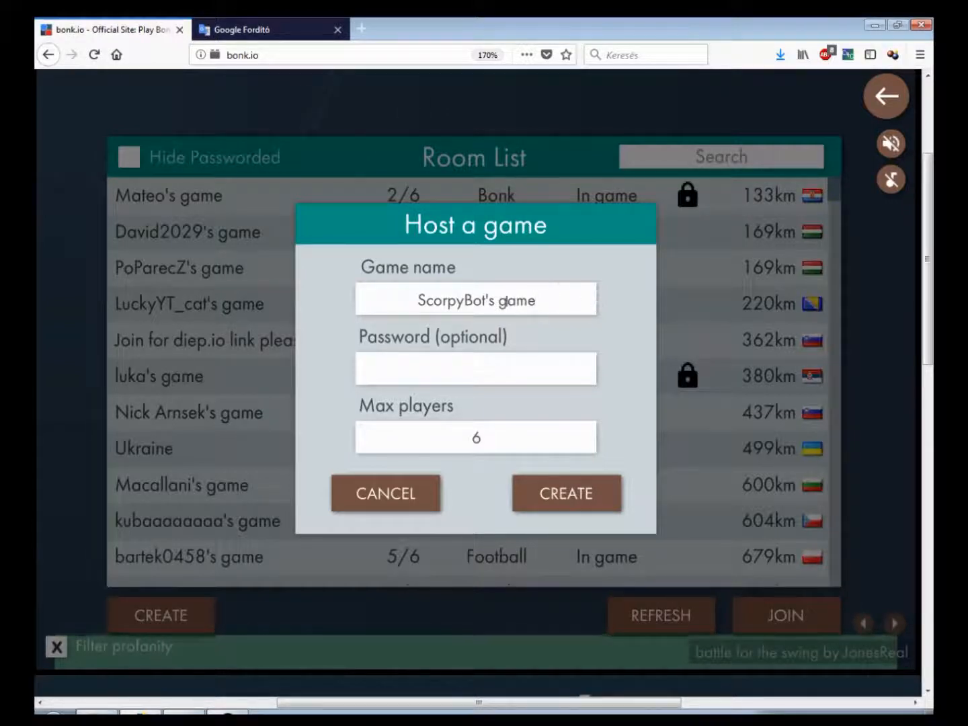
{"action": "left_click", "coordinate": [515, 368]}
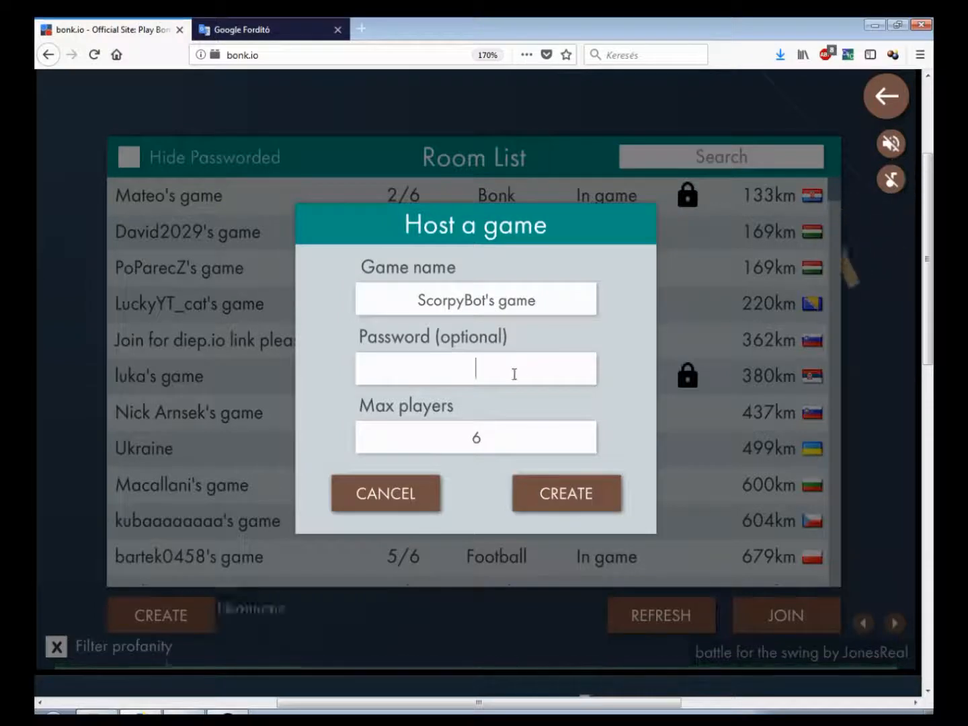
{"action": "left_click", "coordinate": [505, 434]}
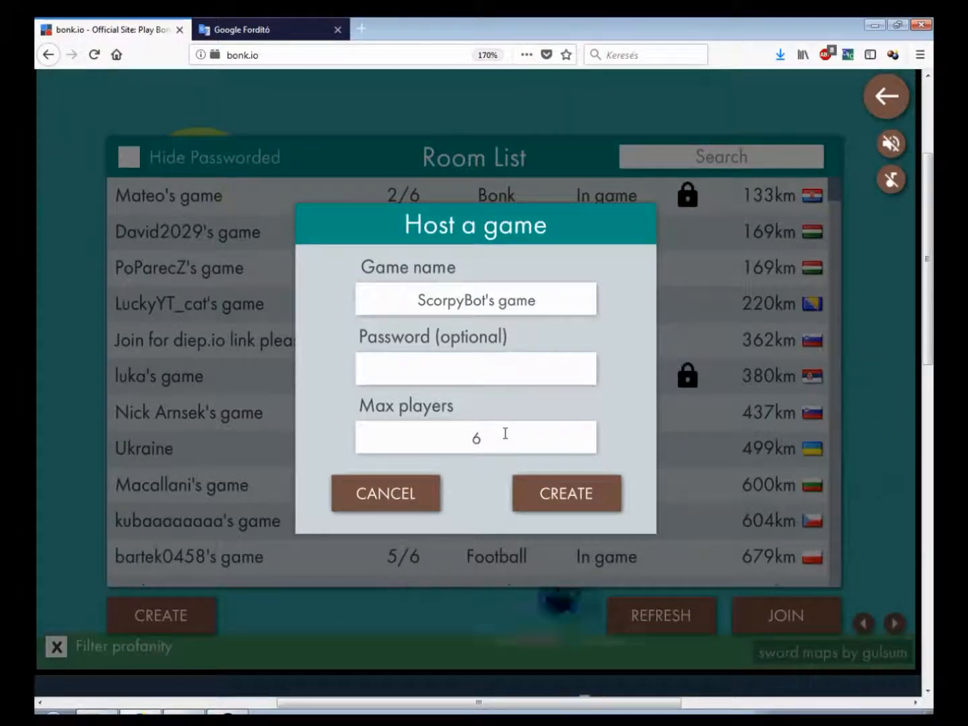
{"action": "key", "text": "BackSpace"}
{"action": "type", "text": "1"}
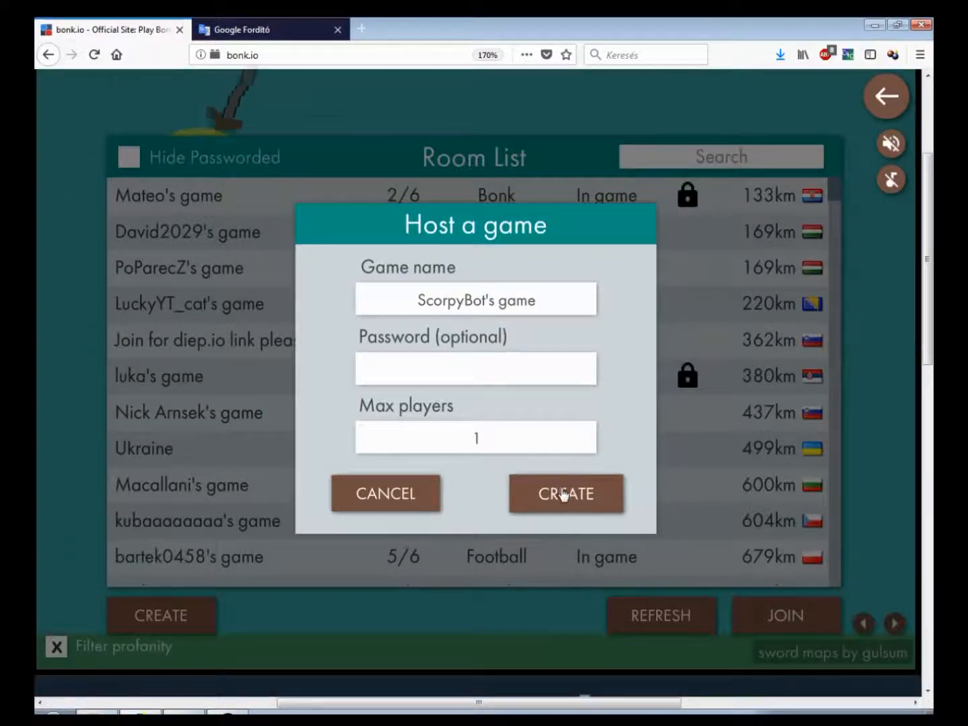
{"action": "left_click", "coordinate": [562, 494]}
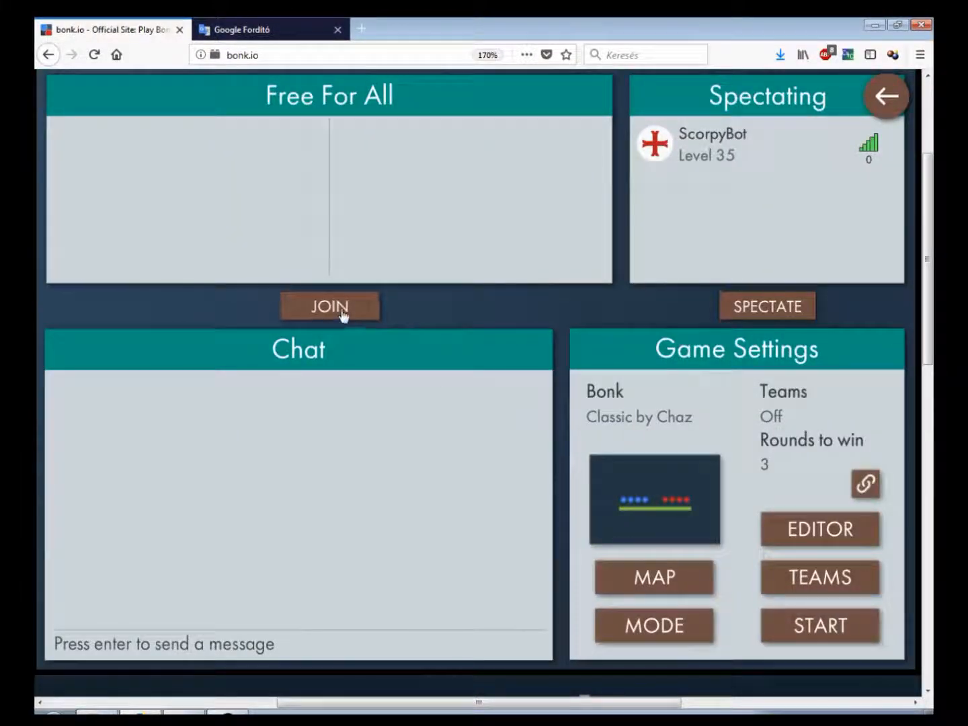
Join the Free For All side and open the map editor
{"action": "left_click", "coordinate": [311, 304]}
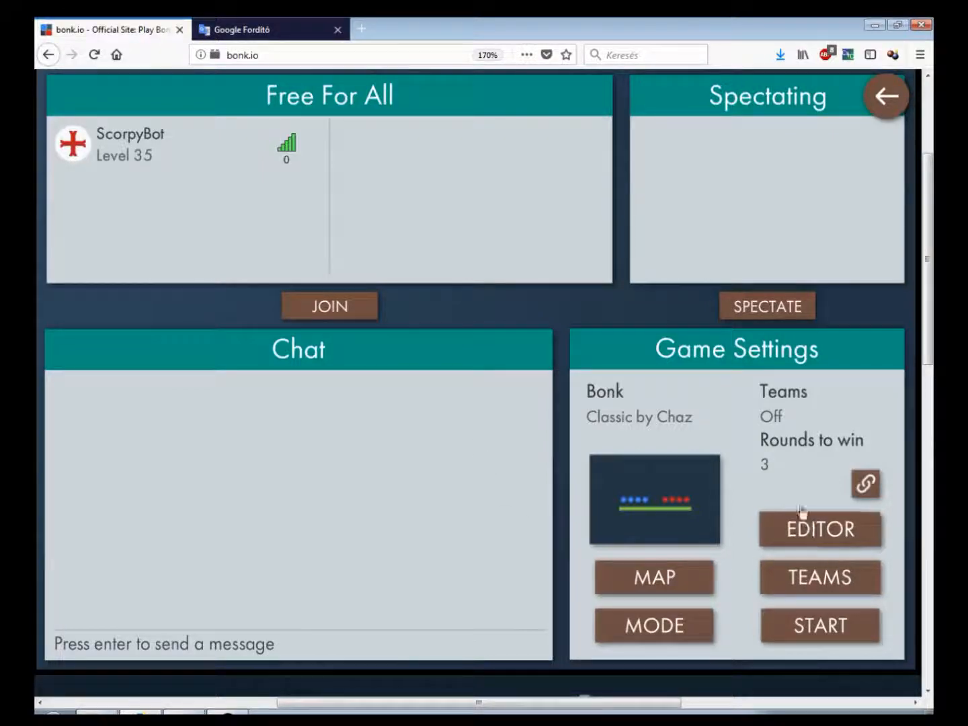
{"action": "left_click", "coordinate": [832, 533]}
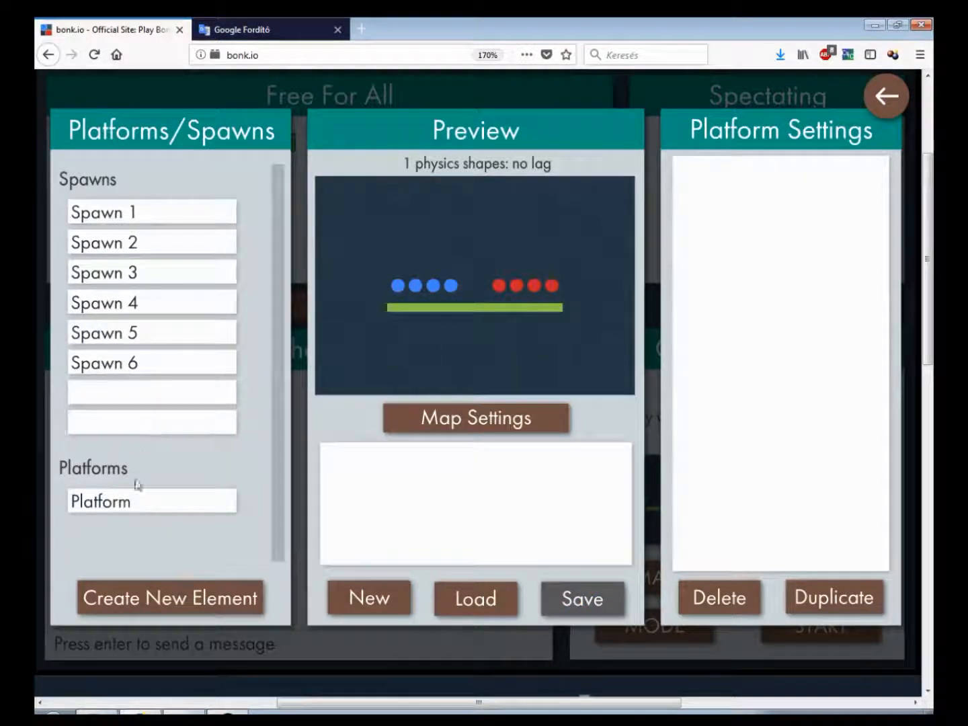
Delete the existing platform and try to save the map
{"action": "left_click", "coordinate": [140, 509]}
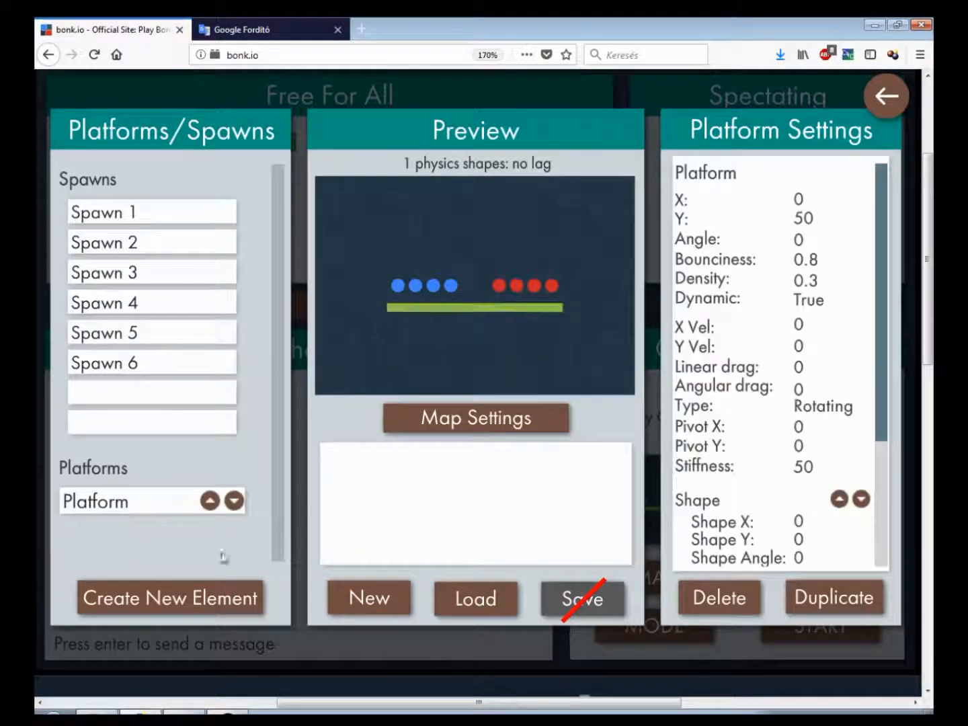
{"action": "left_click", "coordinate": [727, 601]}
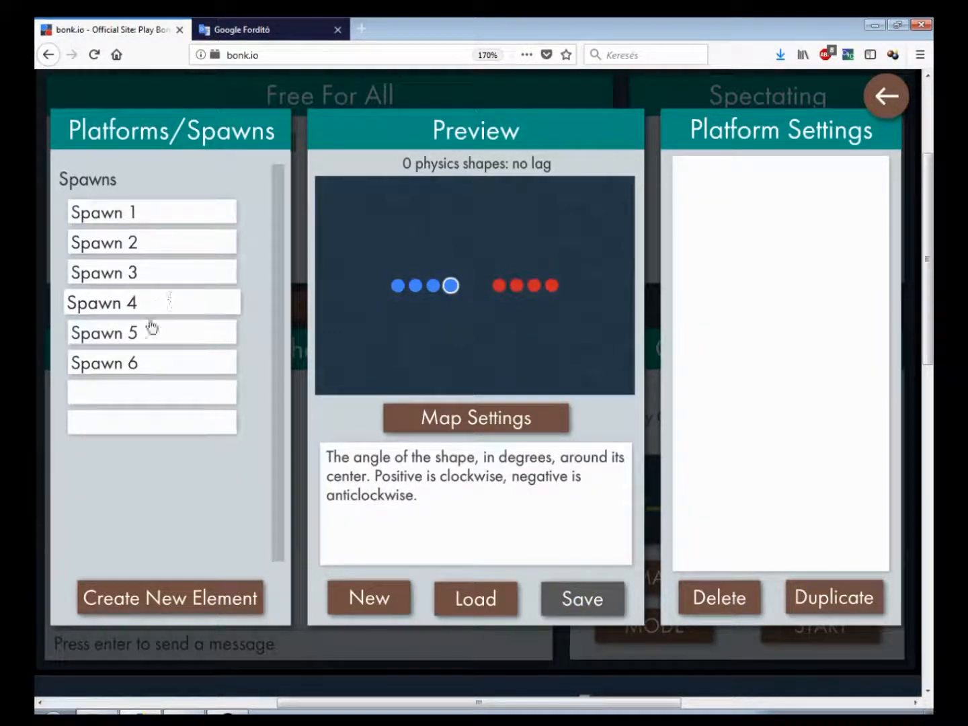
{"action": "left_click", "coordinate": [589, 605]}
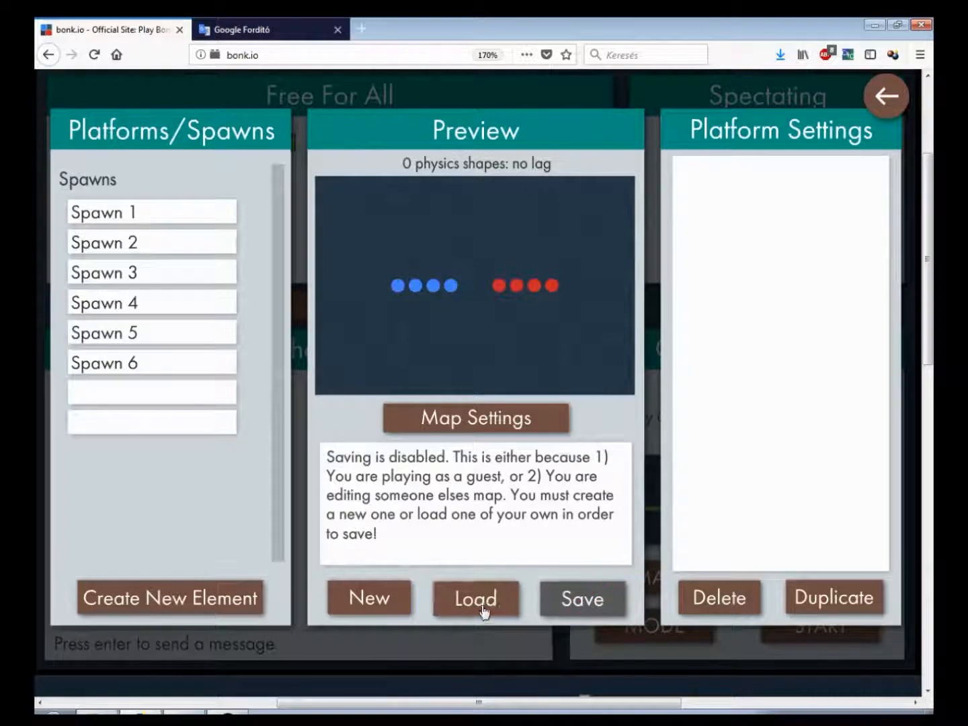
Start a new blank map, accepting the loss of unsaved progress
{"action": "left_click", "coordinate": [370, 603]}
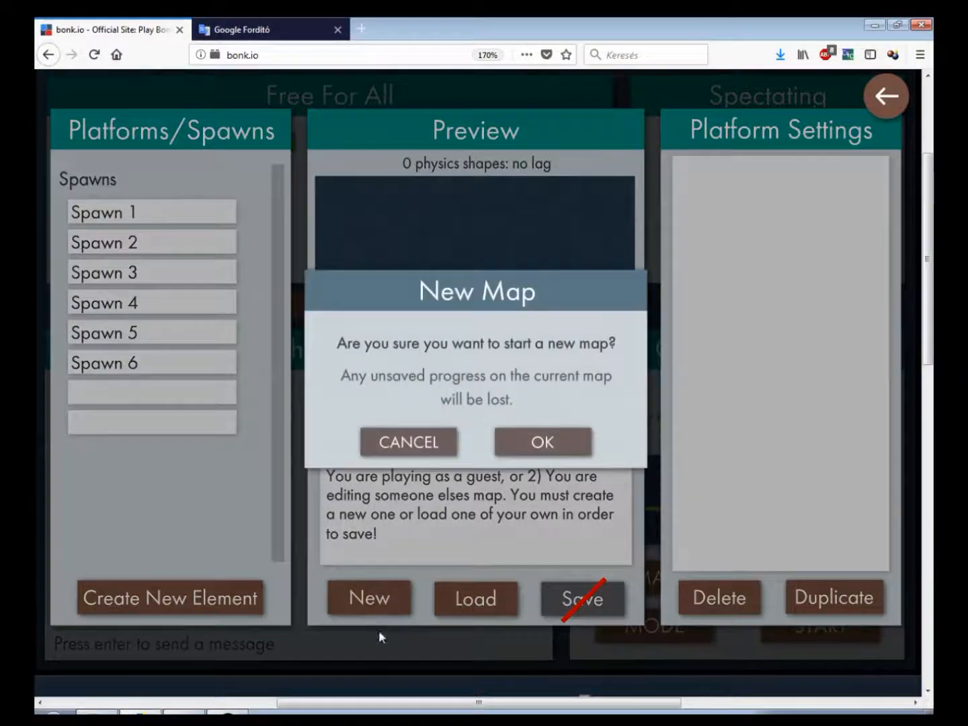
{"action": "left_click", "coordinate": [530, 437]}
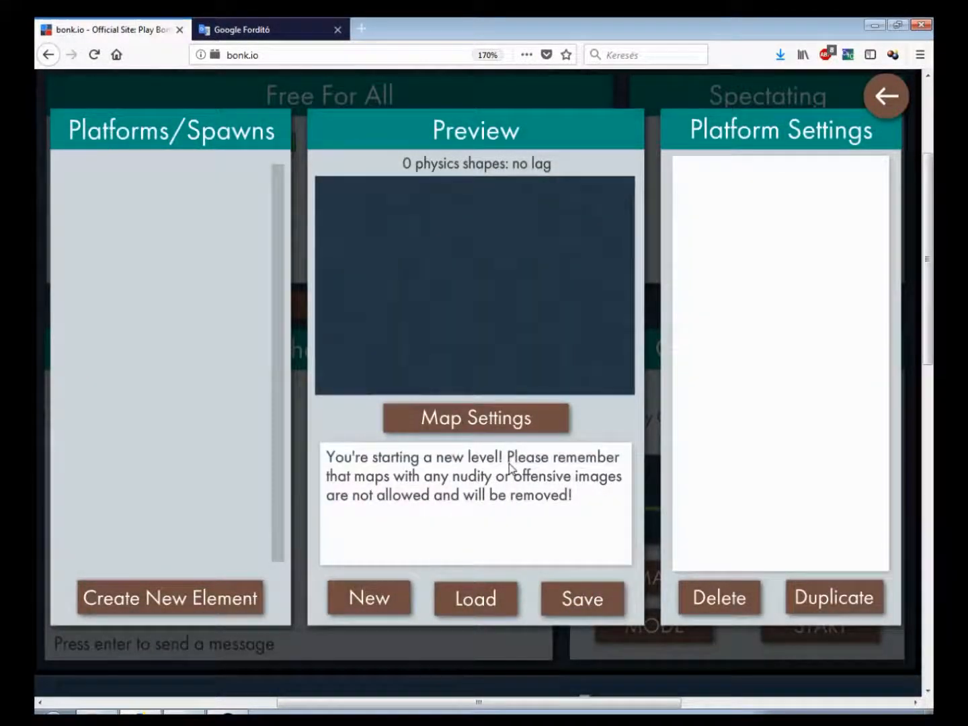
{"action": "mouse_move", "coordinate": [542, 330]}
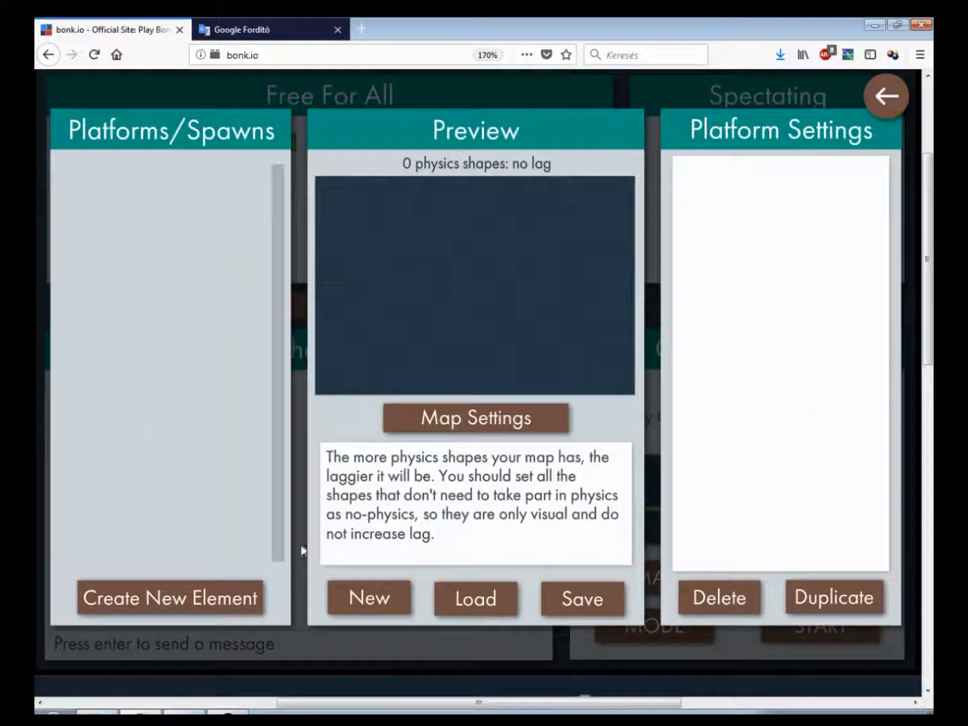
Create a new platform element in the map
{"action": "left_click", "coordinate": [201, 592]}
{"action": "left_click", "coordinate": [194, 595]}
{"action": "left_click", "coordinate": [194, 595]}
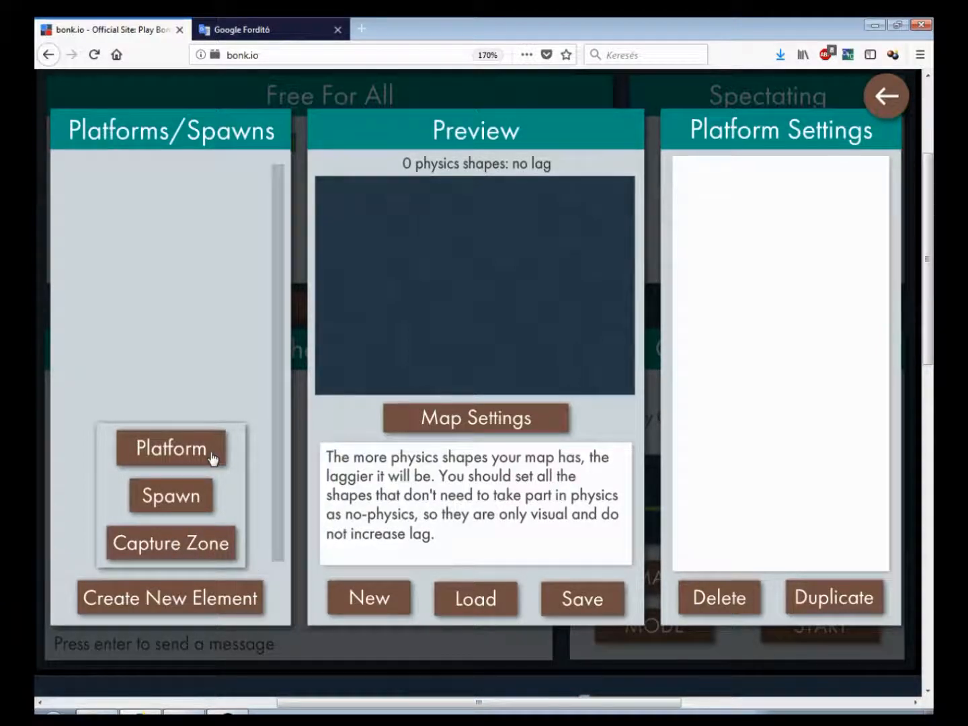
{"action": "left_click", "coordinate": [211, 455]}
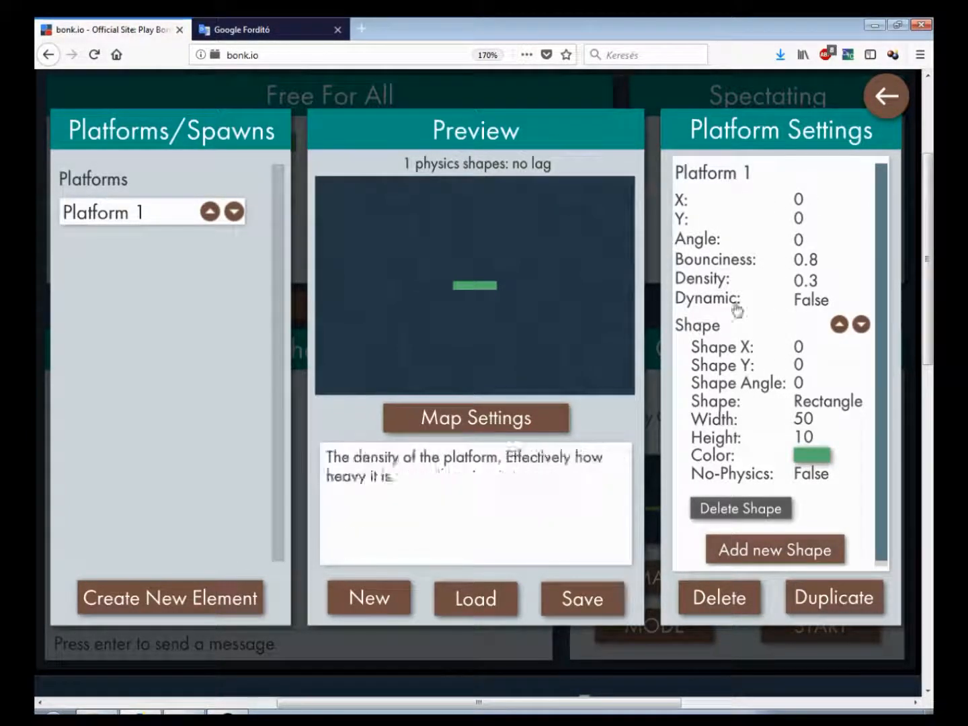
Rename the platform as asdasd
{"action": "left_click", "coordinate": [766, 166]}
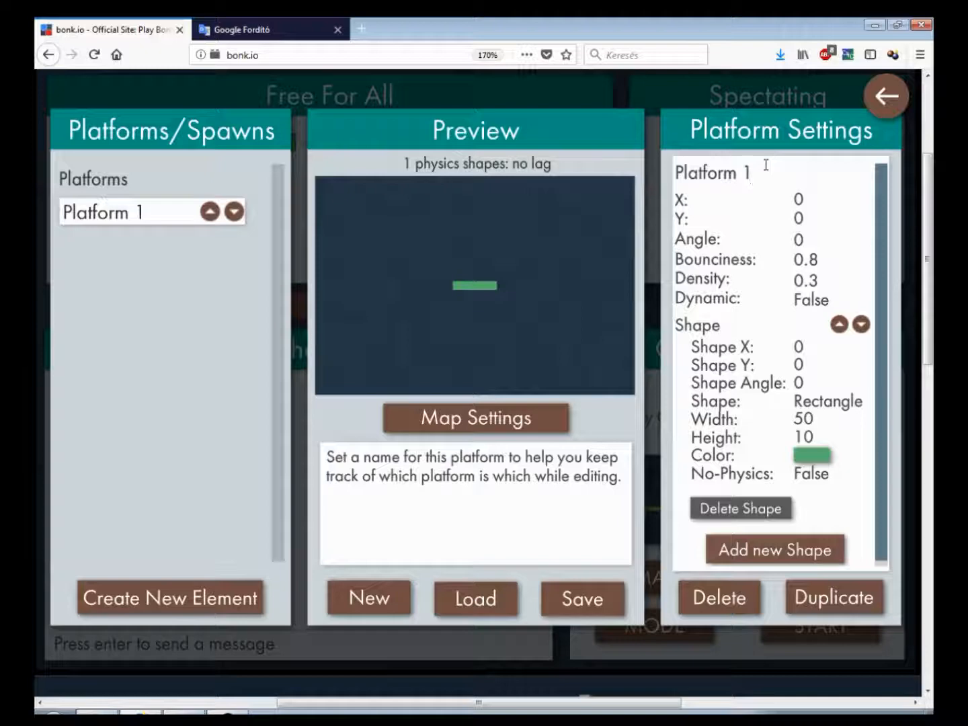
{"action": "key", "text": "BackSpace"}
{"action": "key", "text": "BackSpace"}
{"action": "key", "text": "BackSpace"}
{"action": "key", "text": "BackSpace"}
{"action": "key", "text": "BackSpace"}
{"action": "key", "text": "BackSpace"}
{"action": "key", "text": "BackSpace"}
{"action": "key", "text": "BackSpace"}
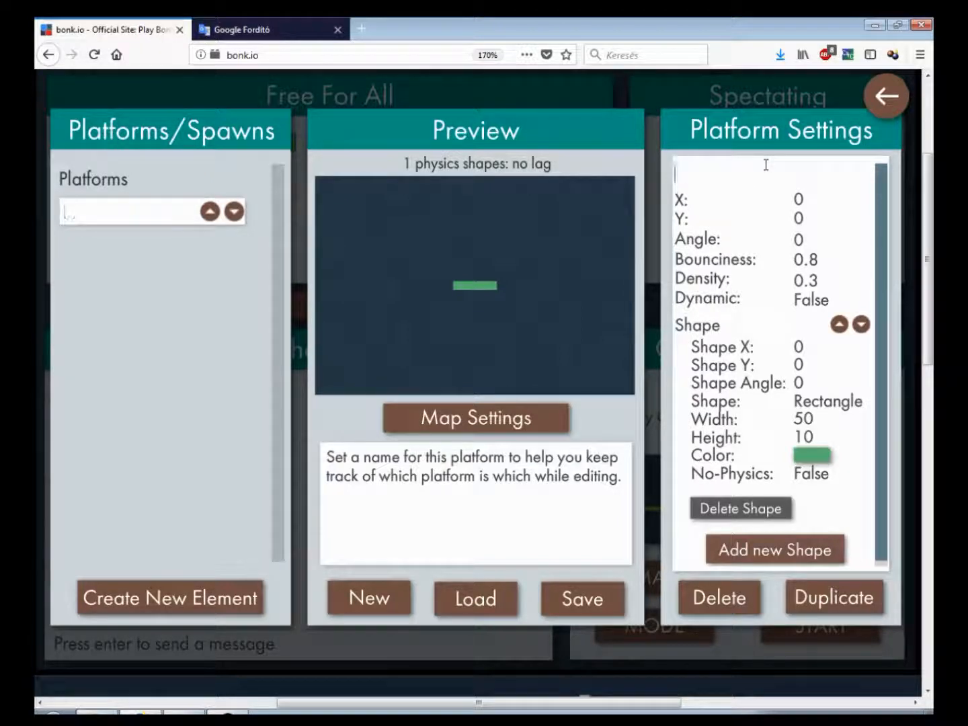
{"action": "type", "text": "asdasd"}
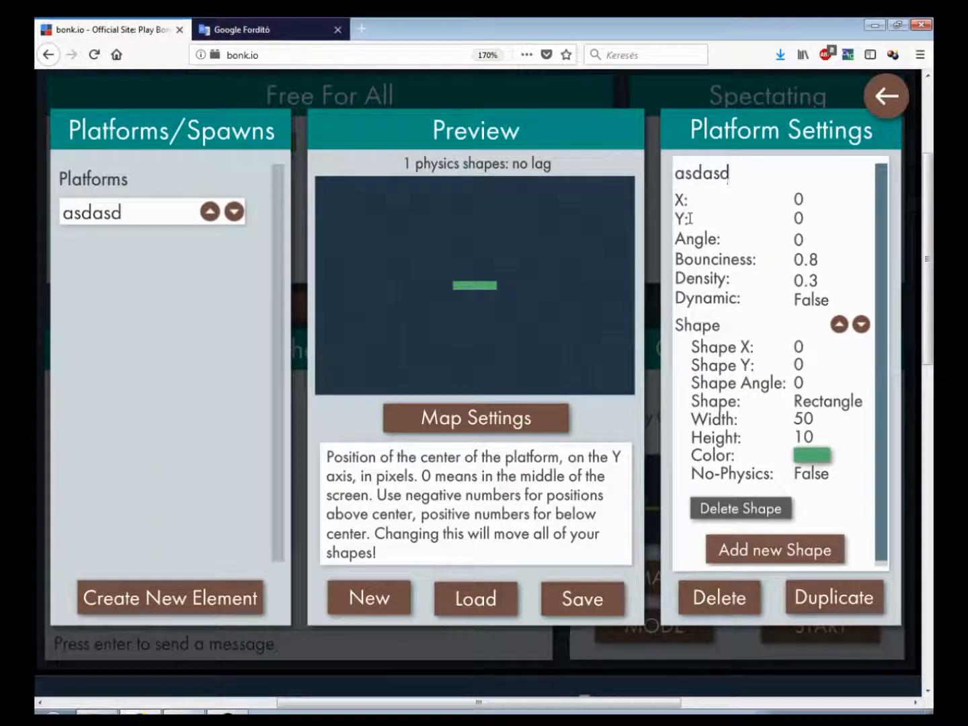
Move the platform to X 100 and Y 100
{"action": "left_click", "coordinate": [815, 190]}
{"action": "key", "text": "BackSpace"}
{"action": "type", "text": "100"}
{"action": "key", "text": "BackSpace"}
{"action": "key", "text": "BackSpace"}
{"action": "key", "text": "BackSpace"}
{"action": "type", "text": "100"}
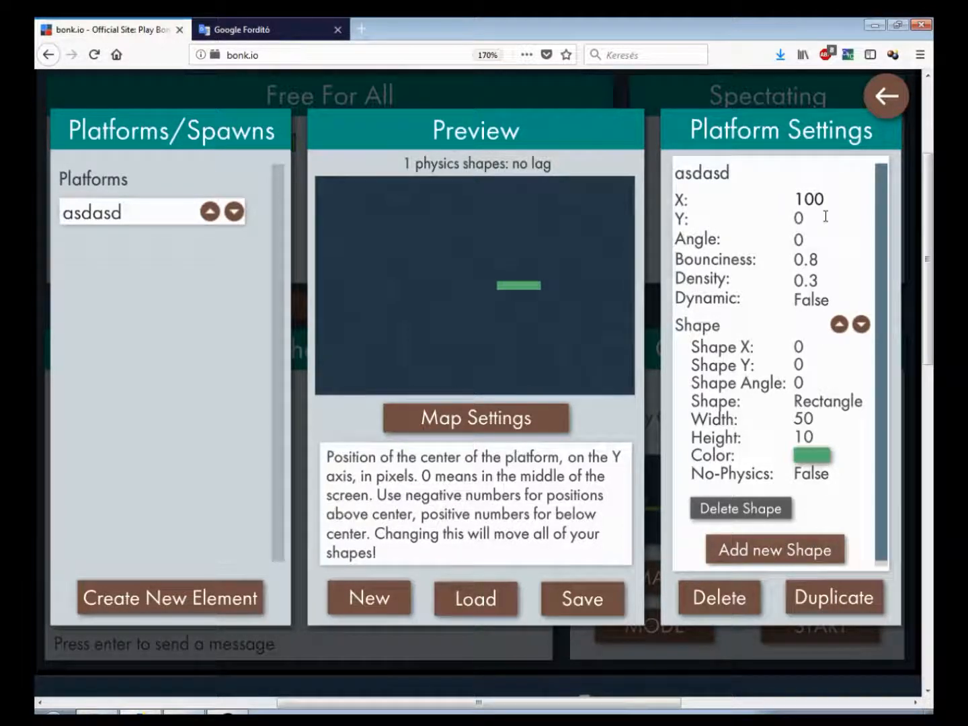
{"action": "left_click", "coordinate": [824, 216]}
{"action": "type", "text": "100"}
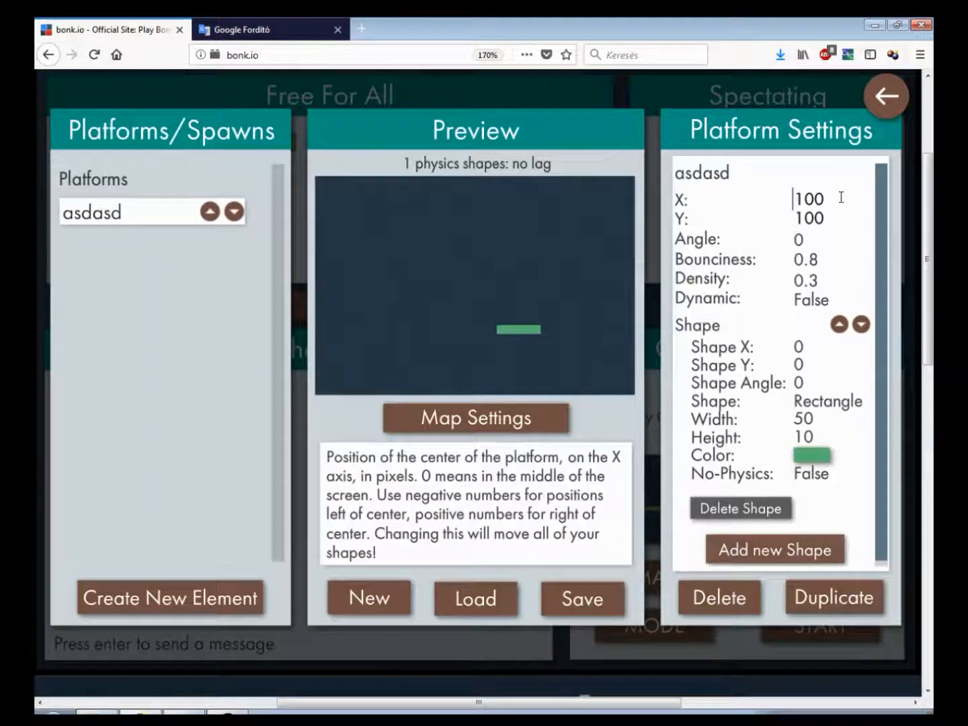
Try a negative X, then reset the platform's X and Y positions to 0
{"action": "type", "text": "-"}
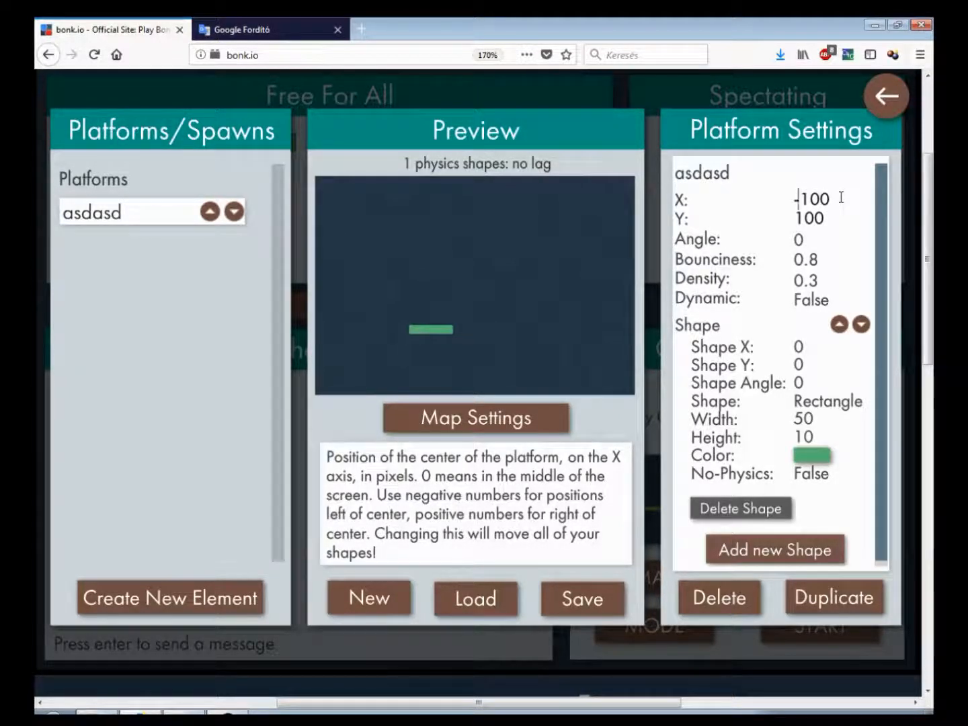
{"action": "key", "text": "BackSpace"}
{"action": "left_click", "coordinate": [806, 214]}
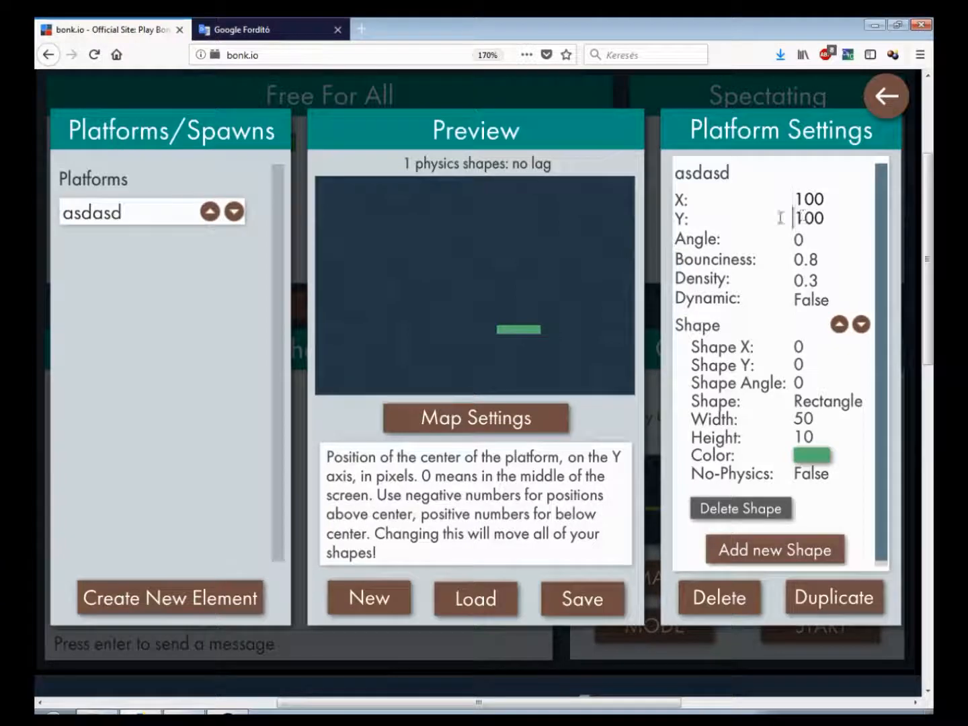
{"action": "type", "text": "0"}
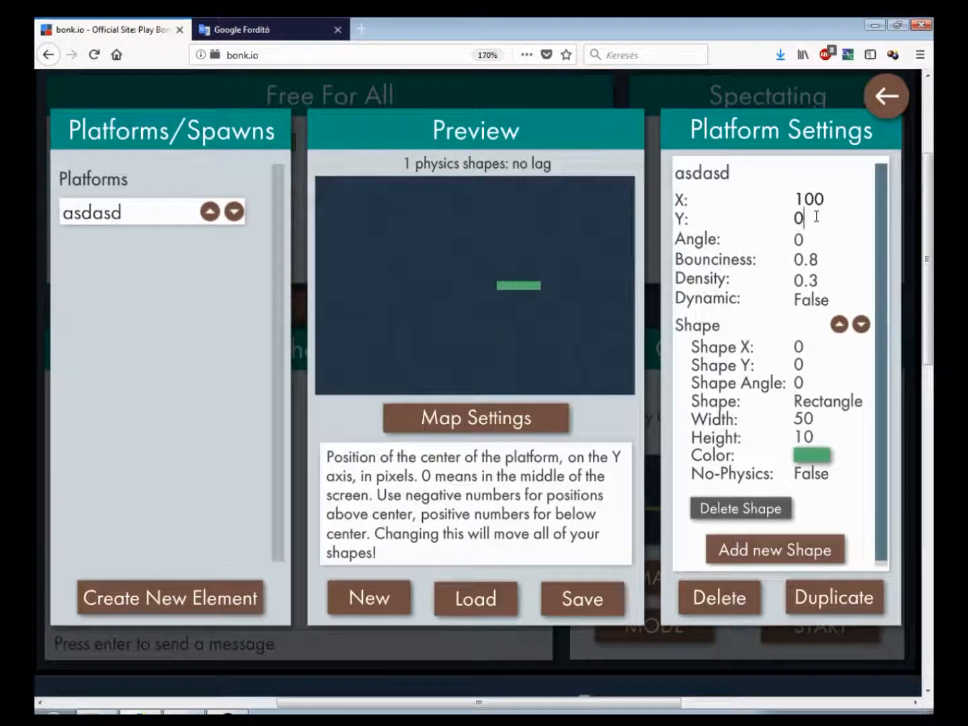
{"action": "double_click", "coordinate": [807, 198]}
{"action": "type", "text": "0"}
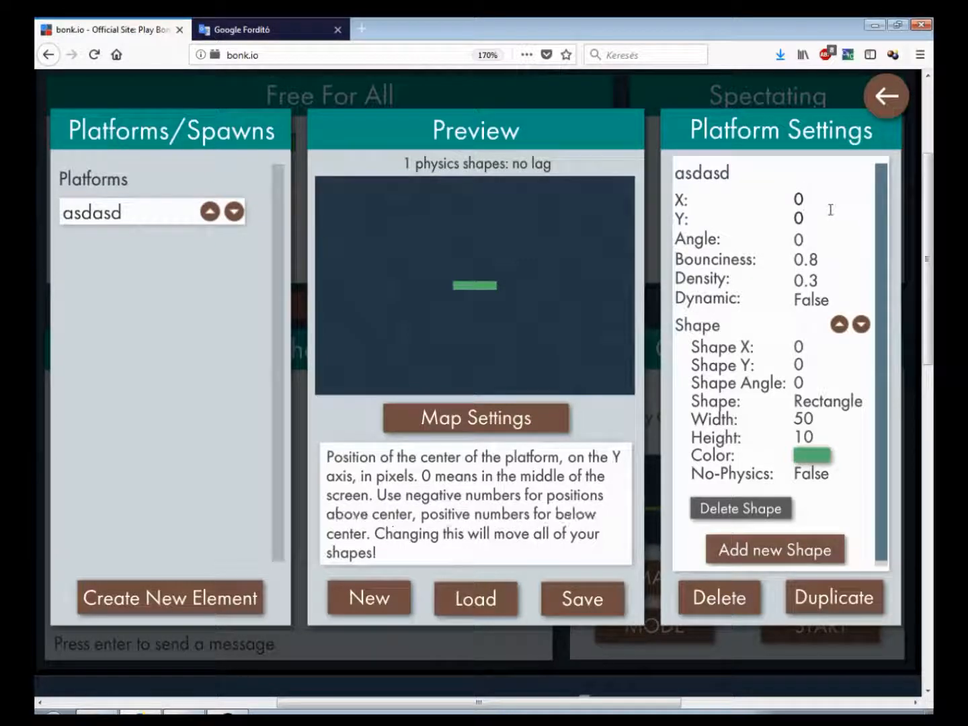
Set the platform's angle to 45 degrees, then back to 0
{"action": "double_click", "coordinate": [798, 240]}
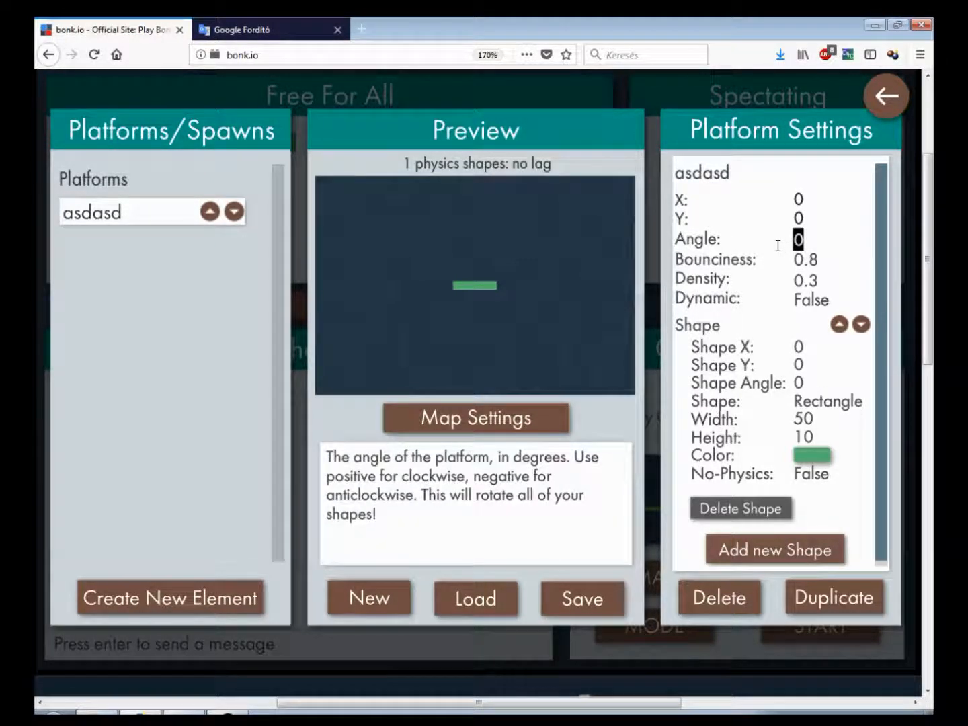
{"action": "type", "text": "45"}
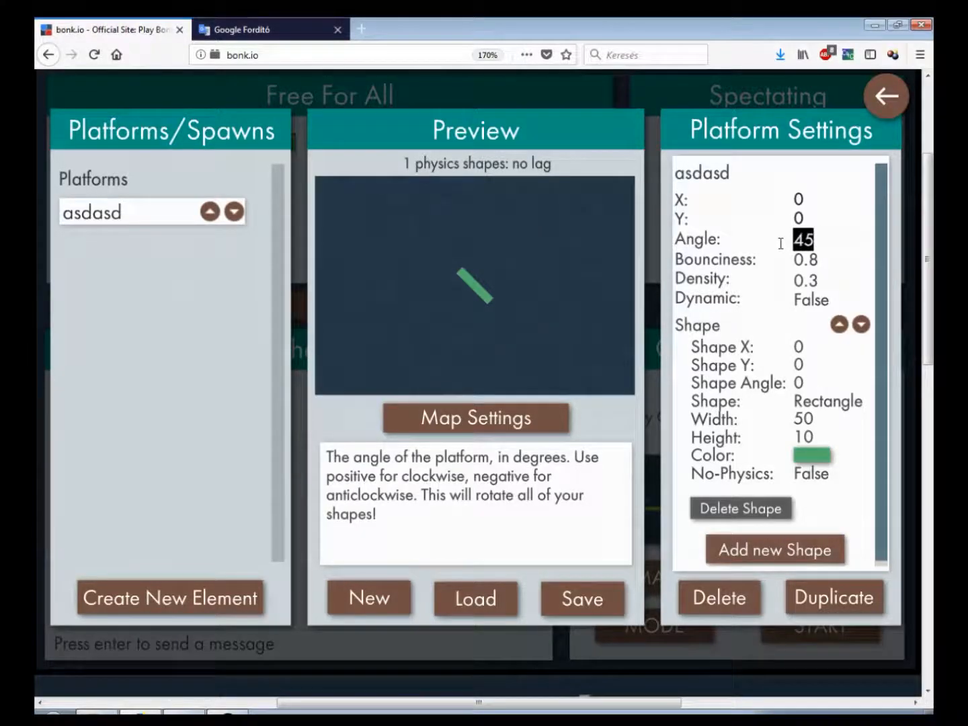
{"action": "type", "text": "0"}
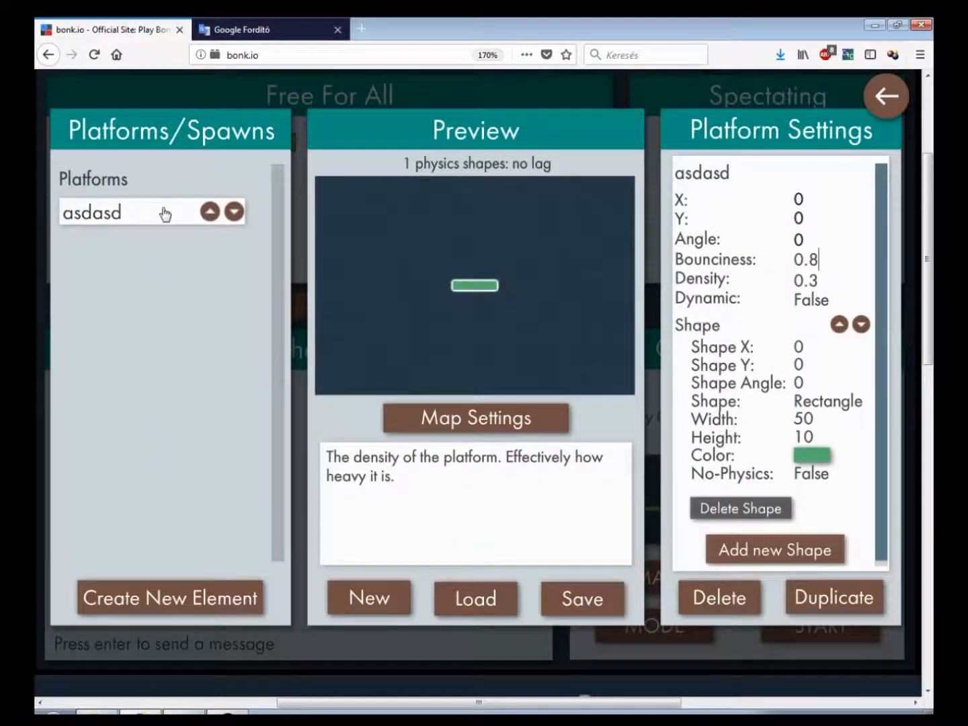
Create a new spawn element in the map
{"action": "left_click", "coordinate": [127, 601]}
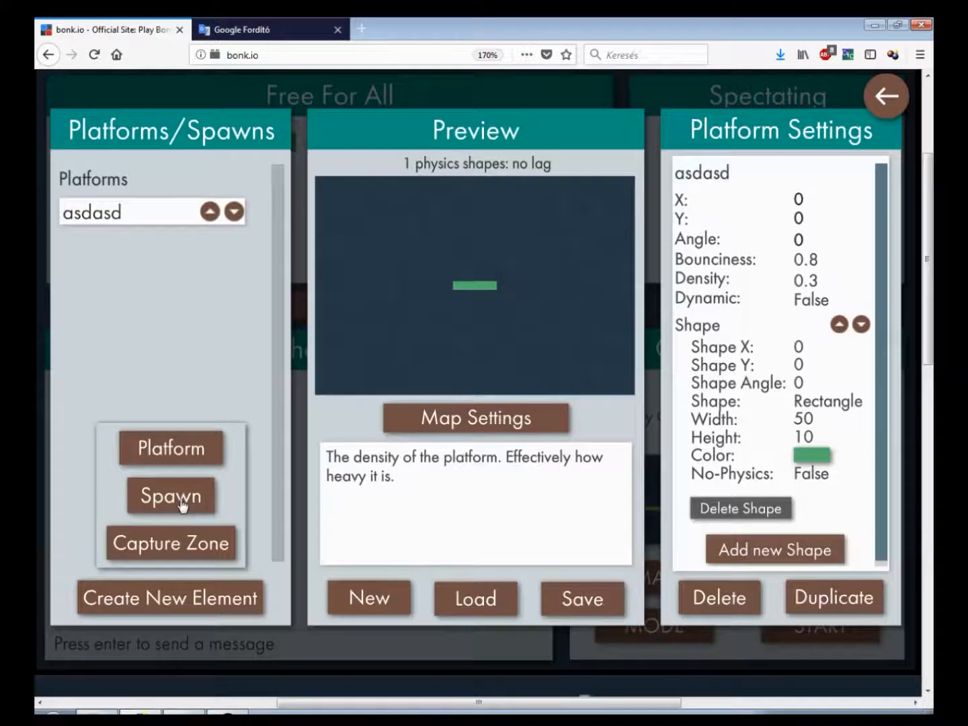
{"action": "left_click", "coordinate": [181, 505]}
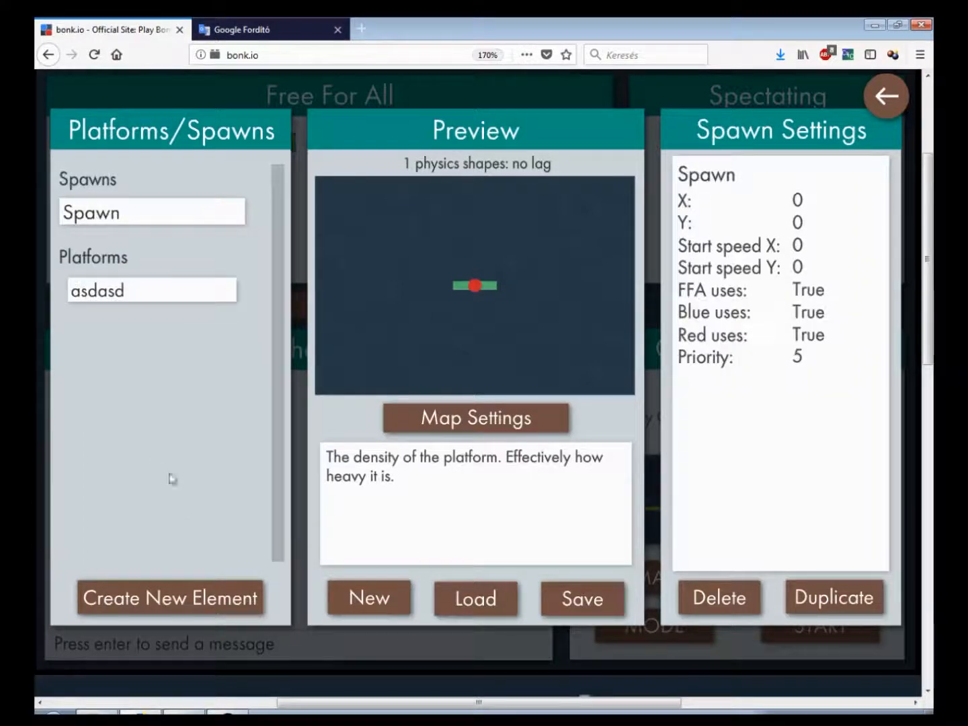
Select the asdasd platform and set its Y position to 30
{"action": "left_click", "coordinate": [125, 304]}
{"action": "left_click", "coordinate": [812, 217]}
{"action": "type", "text": "30"}
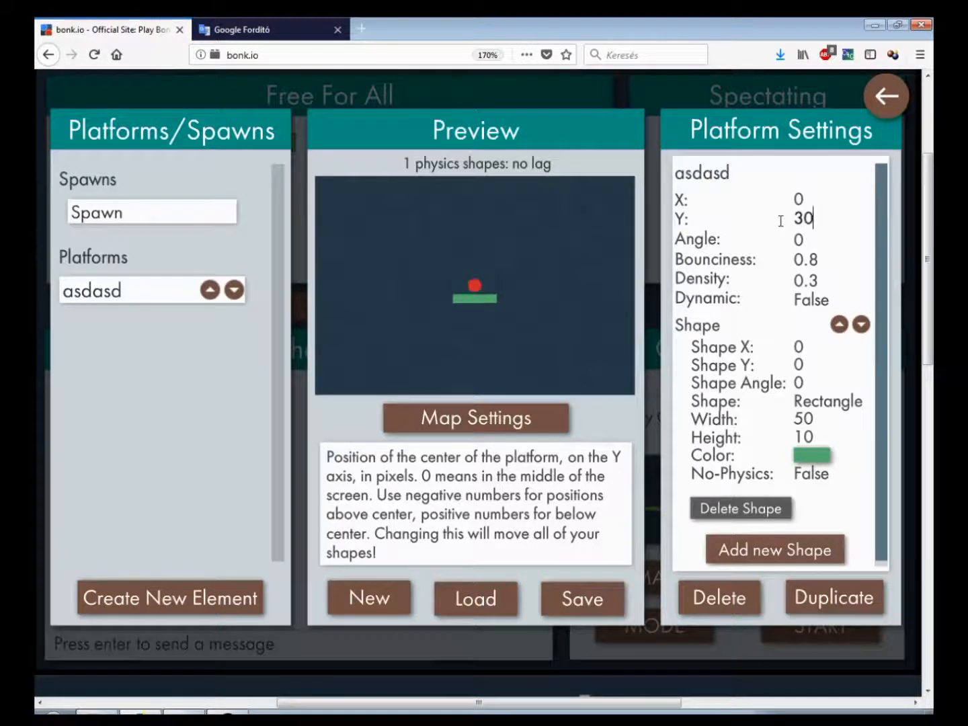
Close the map editor and start the game
{"action": "mouse_move", "coordinate": [906, 93]}
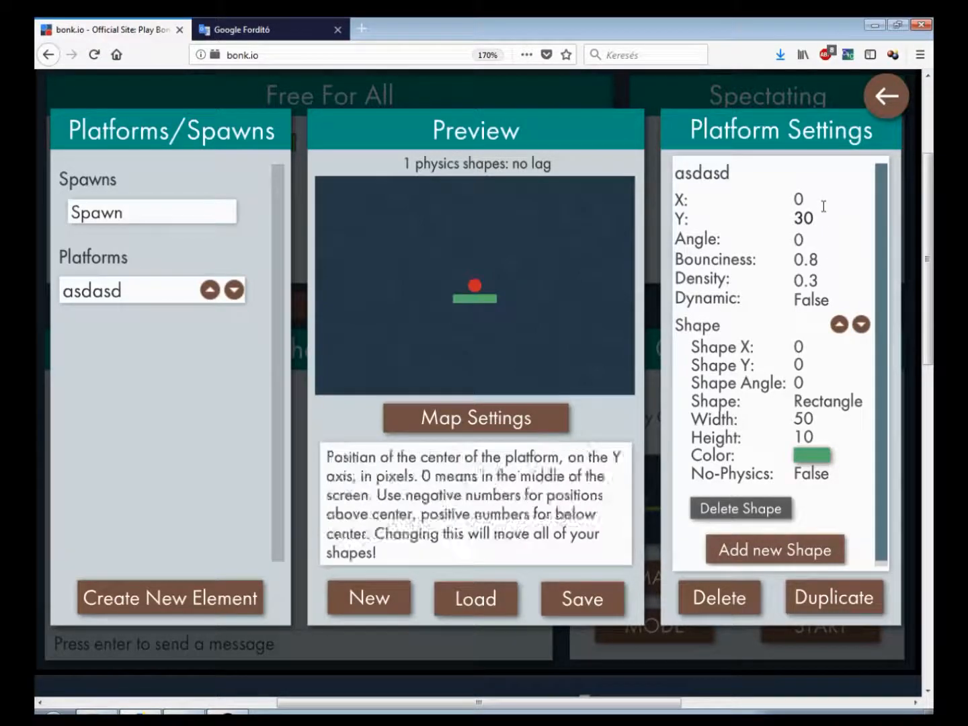
{"action": "left_click", "coordinate": [887, 95]}
{"action": "left_click", "coordinate": [820, 622]}
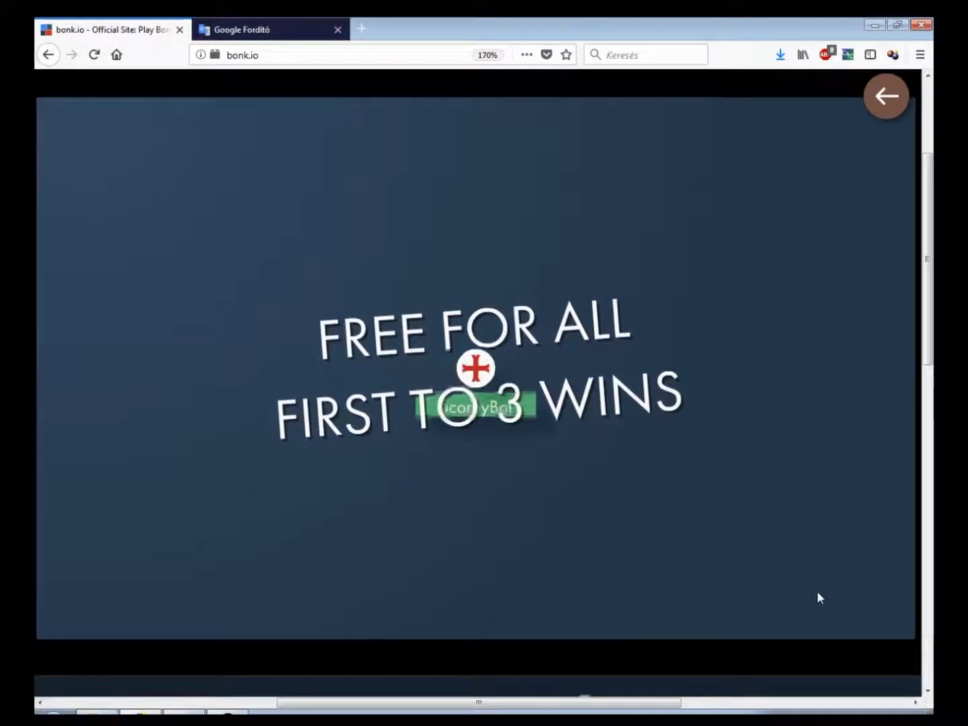
Steer the ball around on the new platform to test the map
{"action": "key", "text": "Left"}
{"action": "key", "text": "Up"}
{"action": "key", "text": "Right"}
{"action": "key", "text": "Up"}
{"action": "key", "text": "Left"}
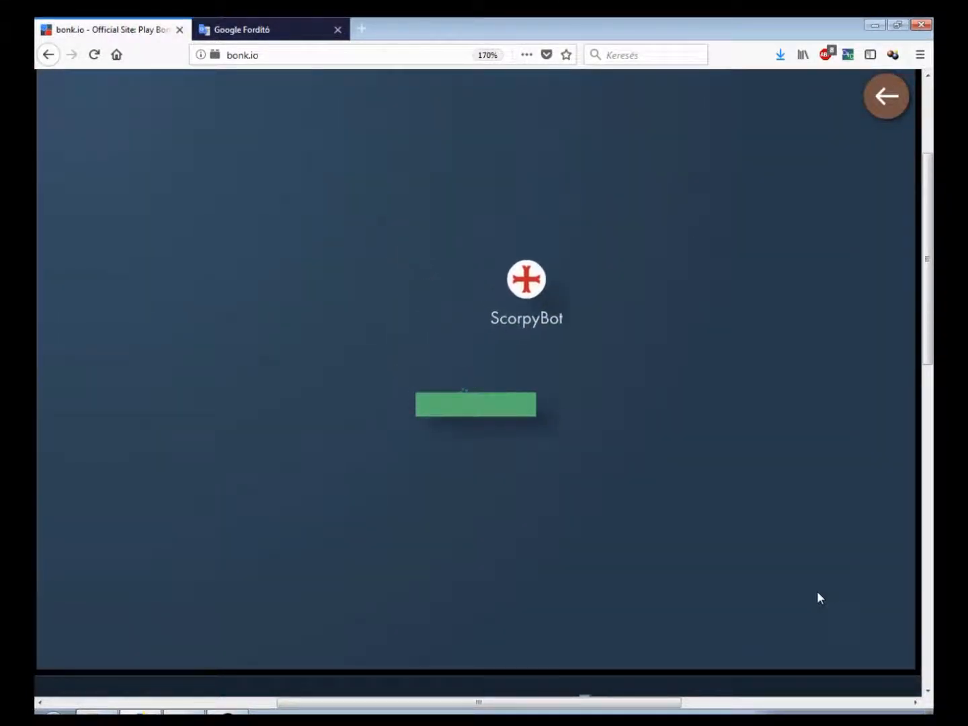
Steer the ball a little more on the platform, then leave the game for the room lobby
{"action": "key", "text": "Up"}
{"action": "key", "text": "Right"}
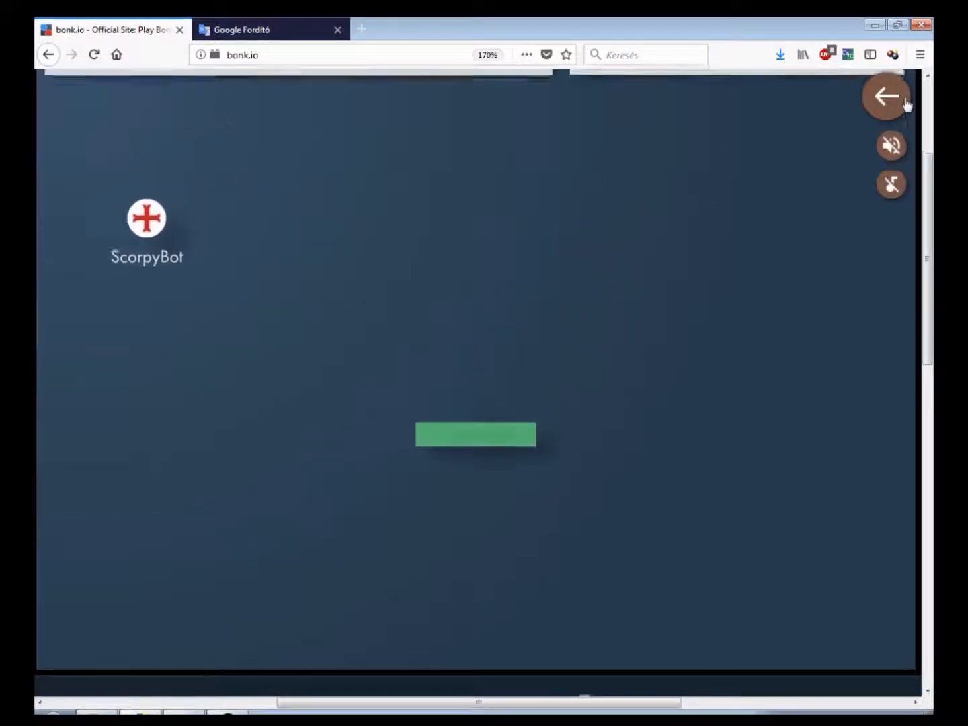
{"action": "left_click", "coordinate": [900, 100]}
Open the asdasd platform's bounciness in the map editor, then close the editor and start the game
{"action": "left_click", "coordinate": [795, 525]}
{"action": "left_click", "coordinate": [195, 298]}
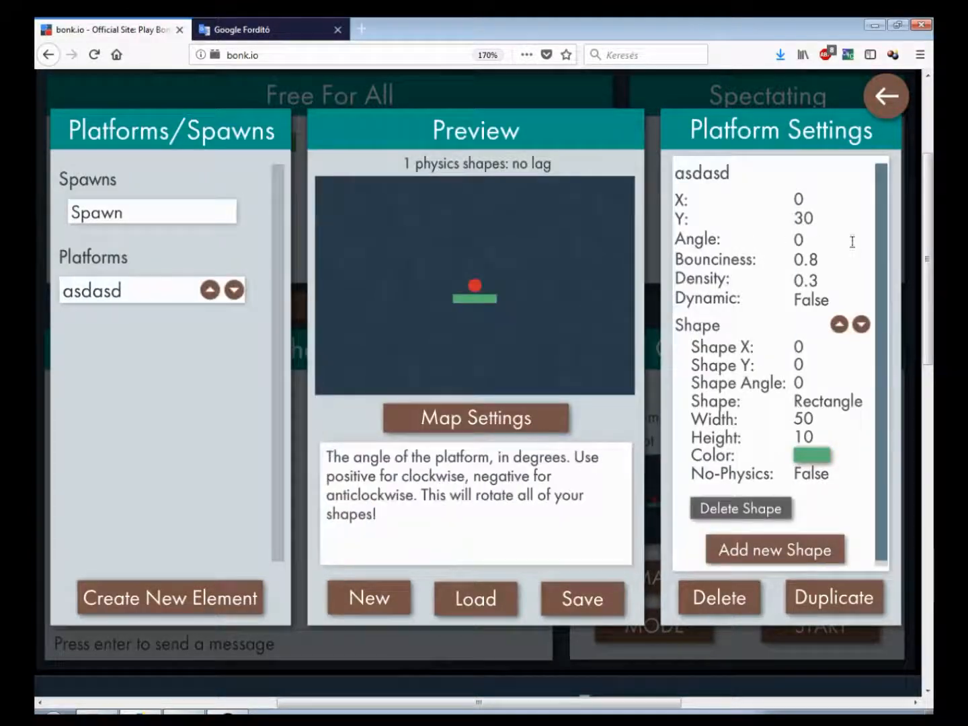
{"action": "left_click", "coordinate": [795, 259]}
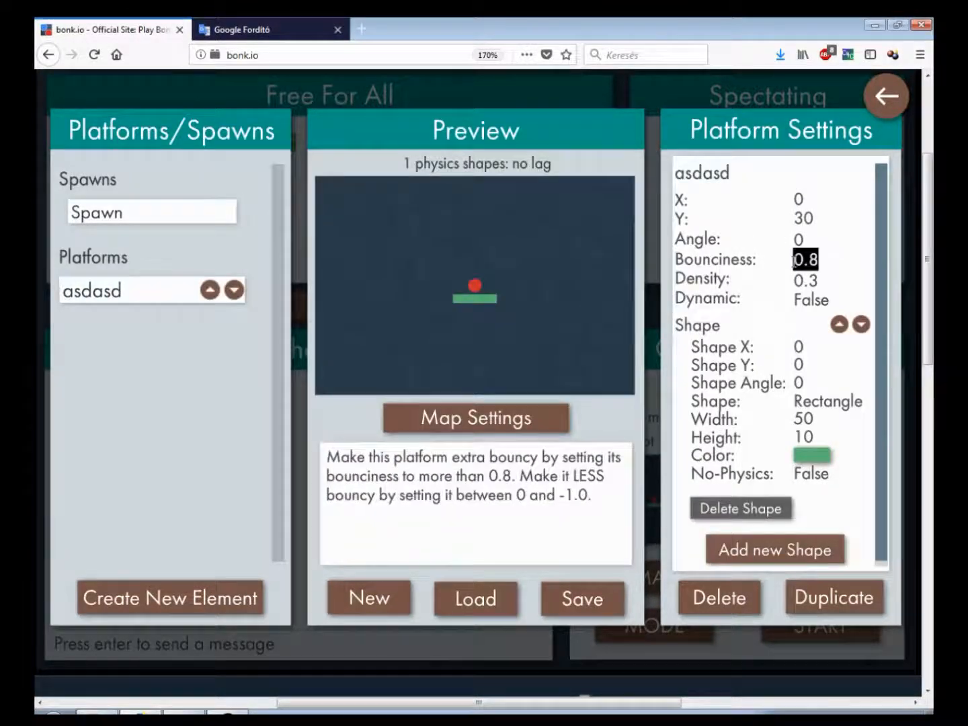
{"action": "left_click", "coordinate": [886, 96]}
{"action": "left_click", "coordinate": [809, 630]}
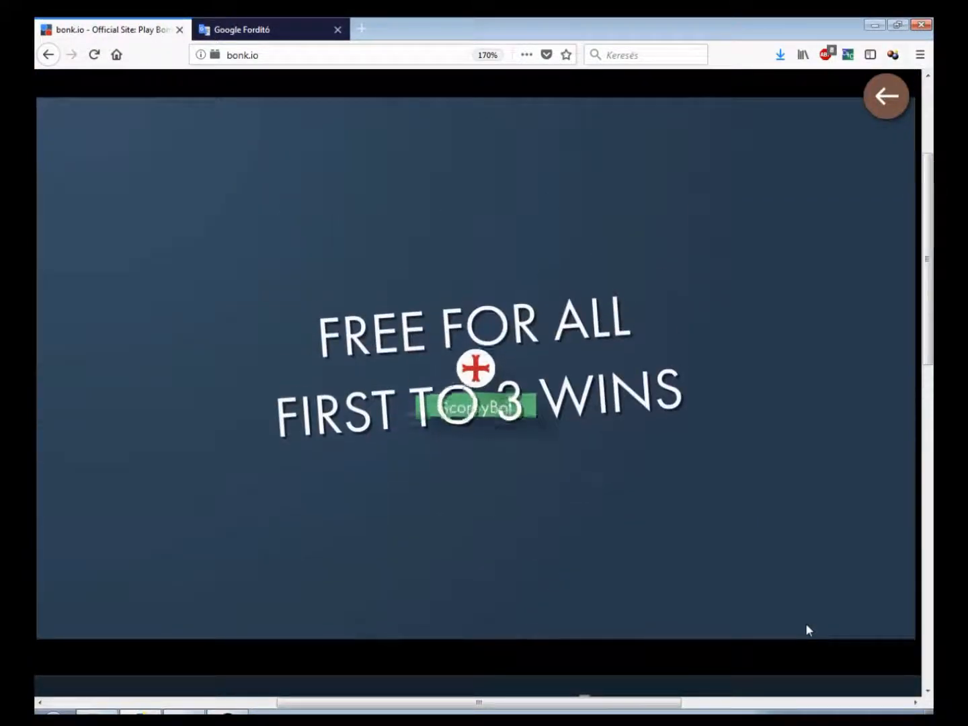
Return to the map editor, set the asdasd platform's bounciness to -1, and close the editor
{"action": "key", "text": "Left"}
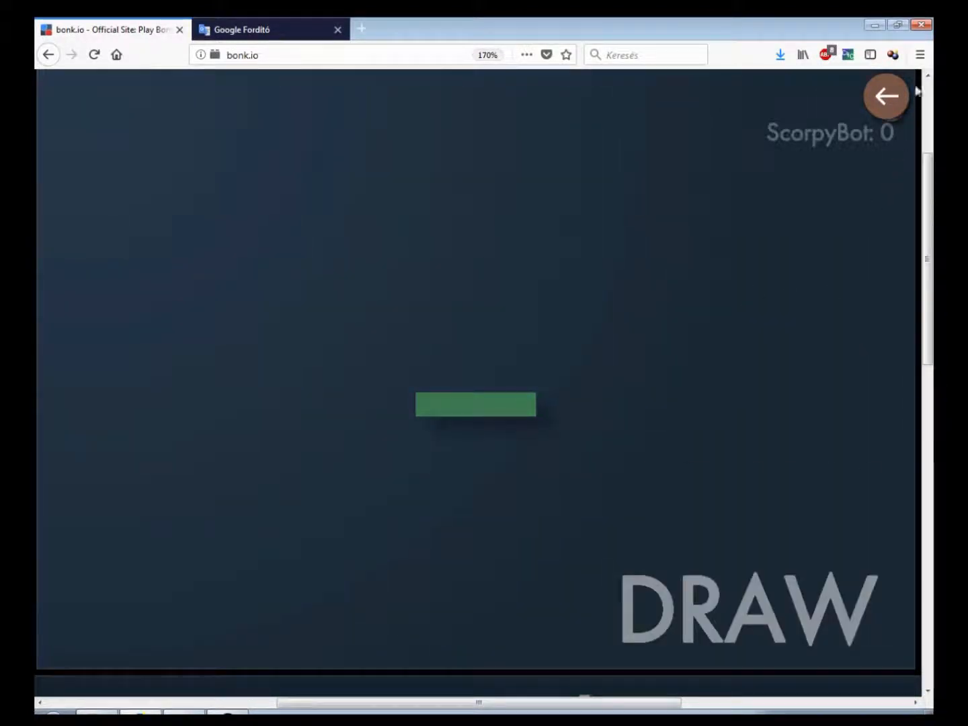
{"action": "left_click", "coordinate": [887, 95]}
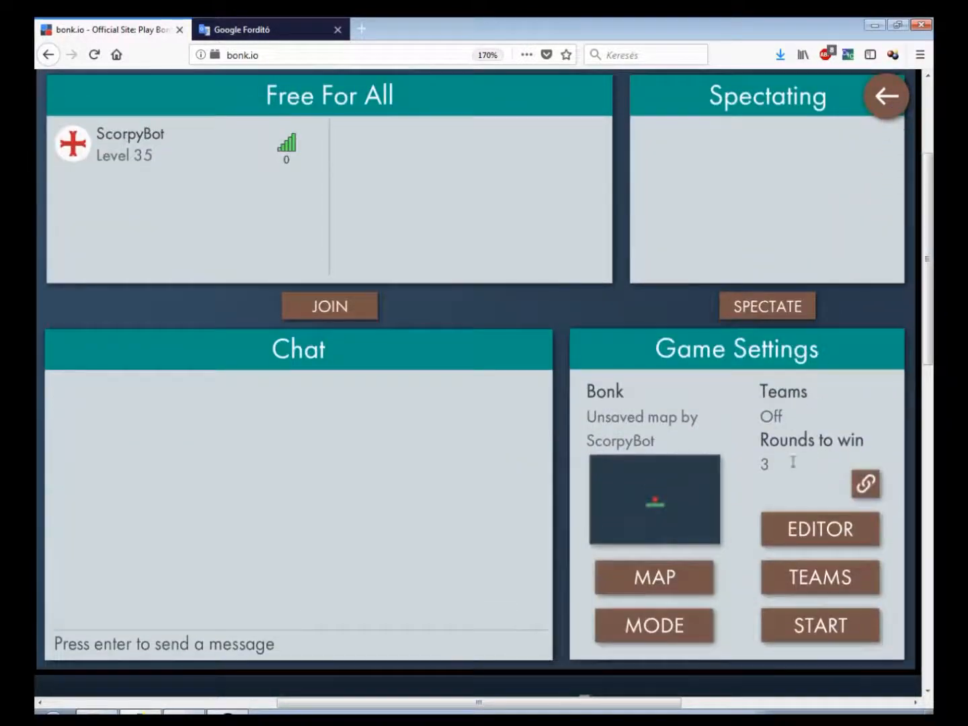
{"action": "left_click", "coordinate": [796, 540]}
{"action": "left_click", "coordinate": [126, 304]}
{"action": "mouse_move", "coordinate": [819, 261]}
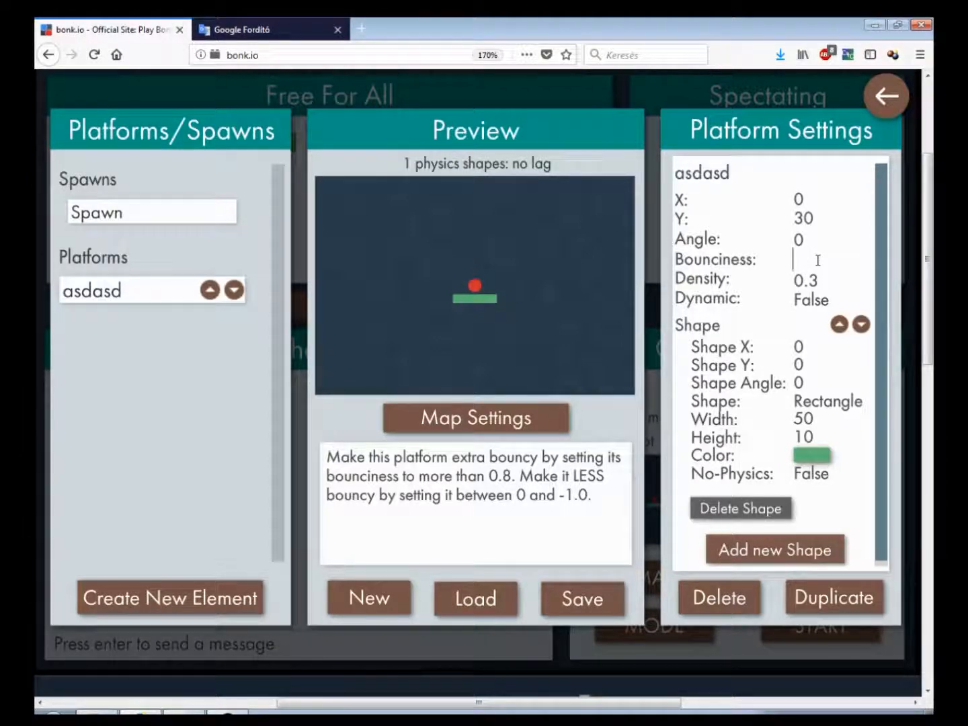
{"action": "type", "text": "1"}
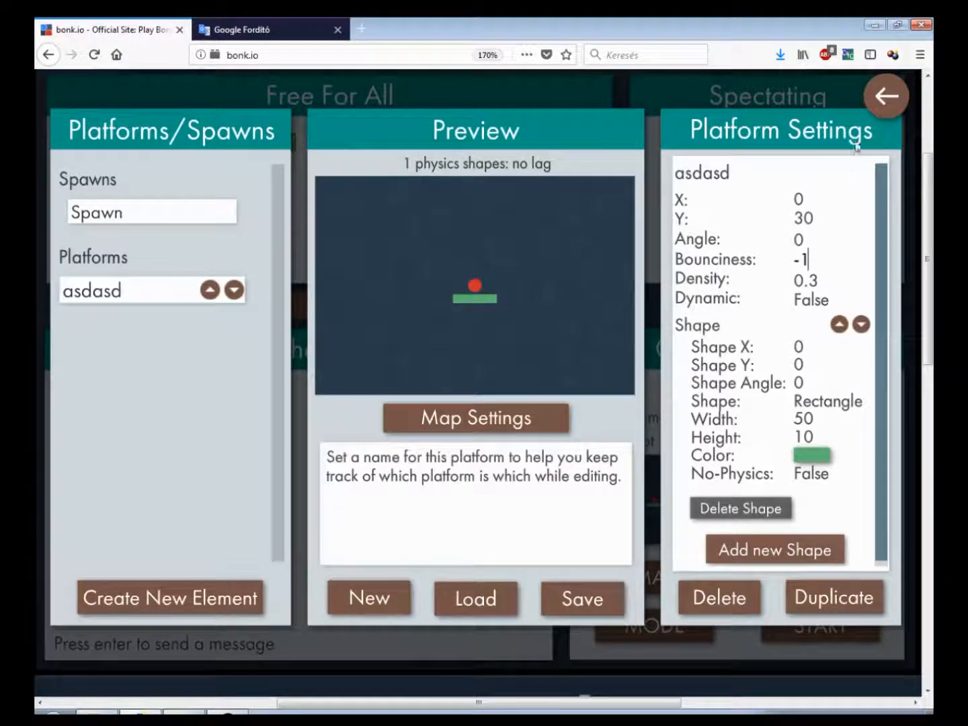
{"action": "left_click", "coordinate": [878, 109]}
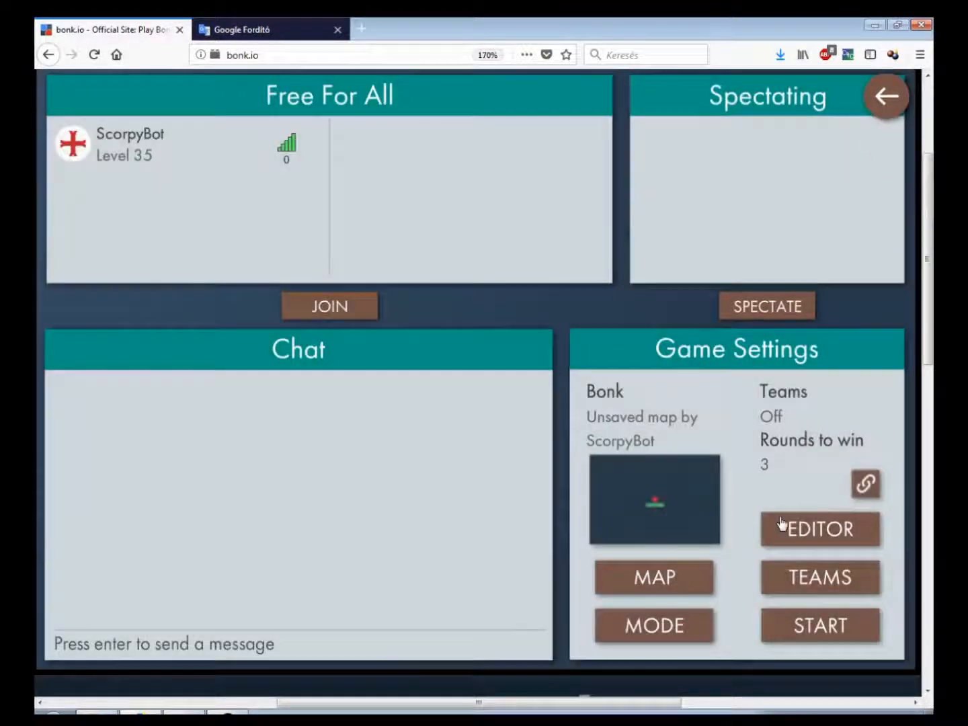
Start the game and steer the ball around to test the less bouncy platform
{"action": "left_click", "coordinate": [789, 633]}
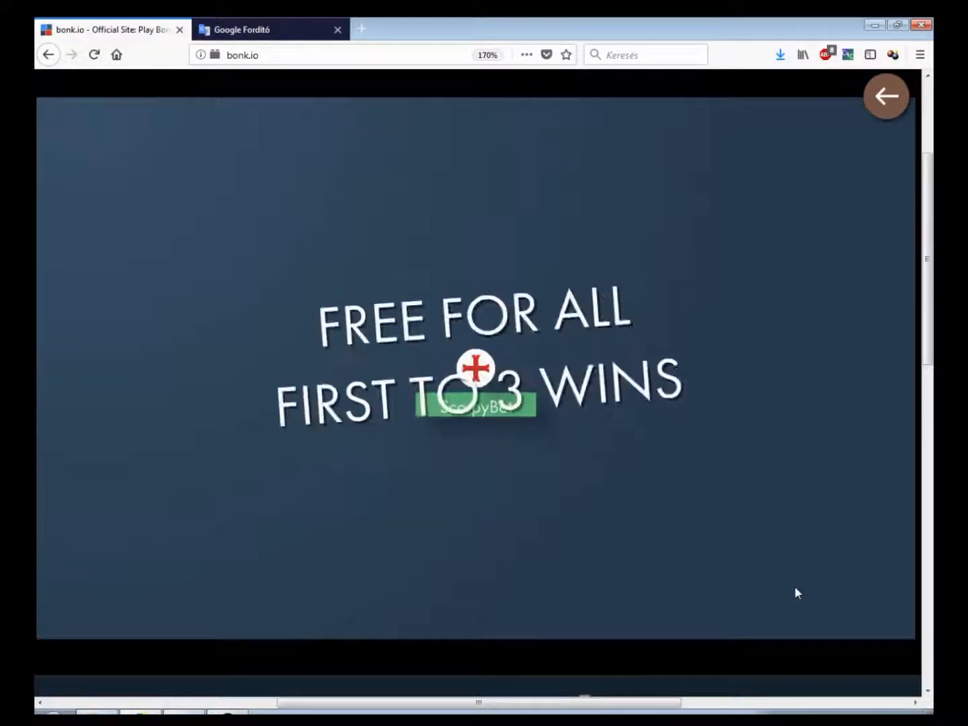
{"action": "key", "text": "Right"}
{"action": "key", "text": "Left"}
{"action": "key", "text": "Up"}
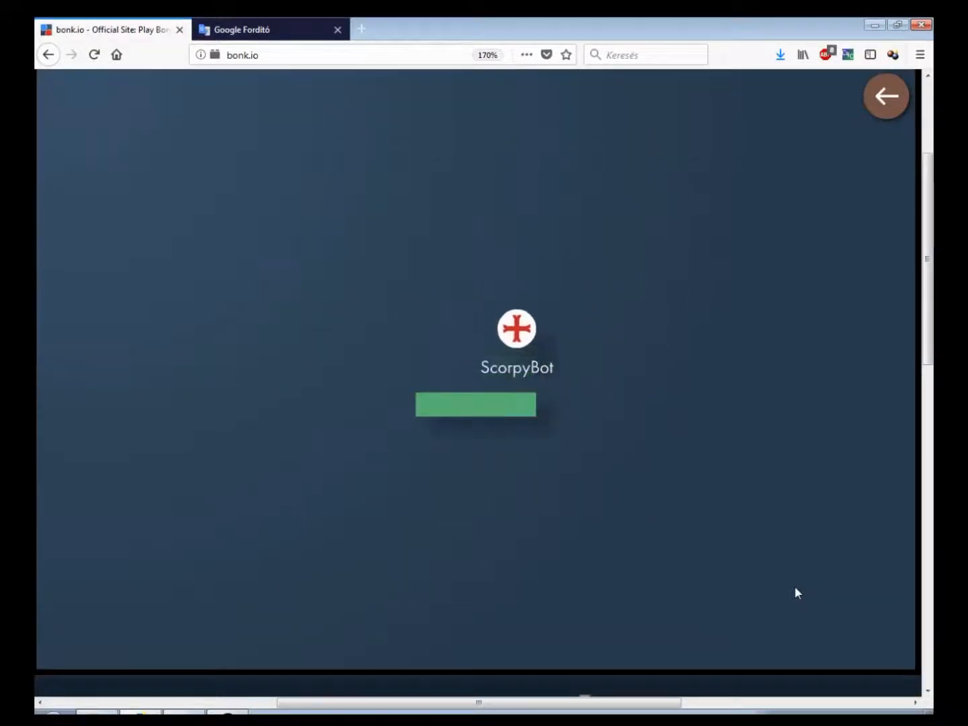
{"action": "key", "text": "Up"}
{"action": "key", "text": "Right"}
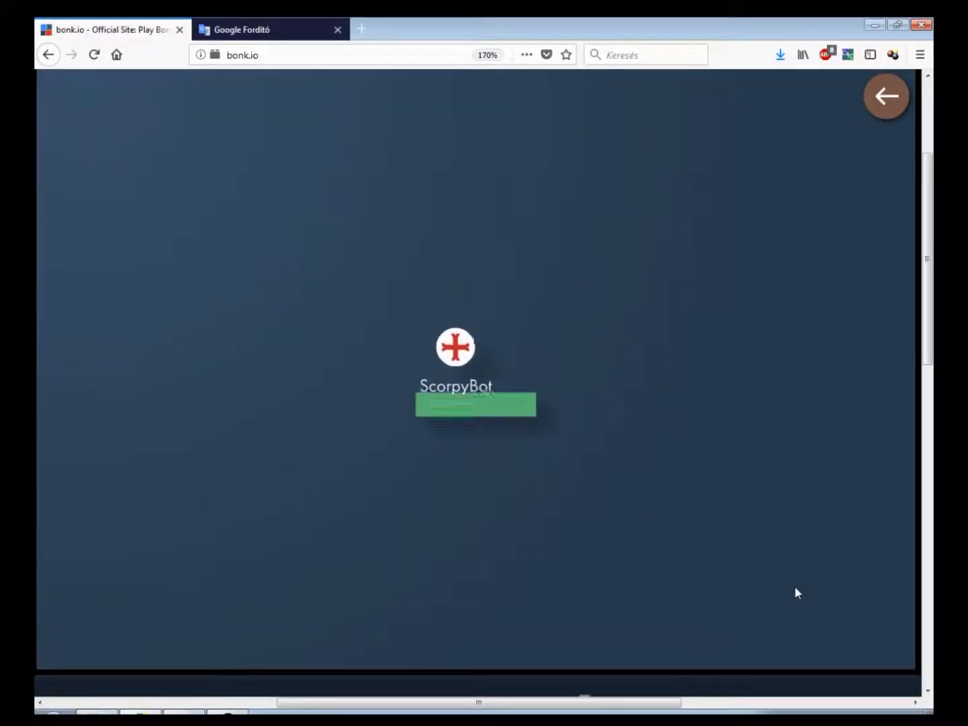
{"action": "key", "text": "Left"}
{"action": "key", "text": "Right"}
{"action": "key", "text": "Up"}
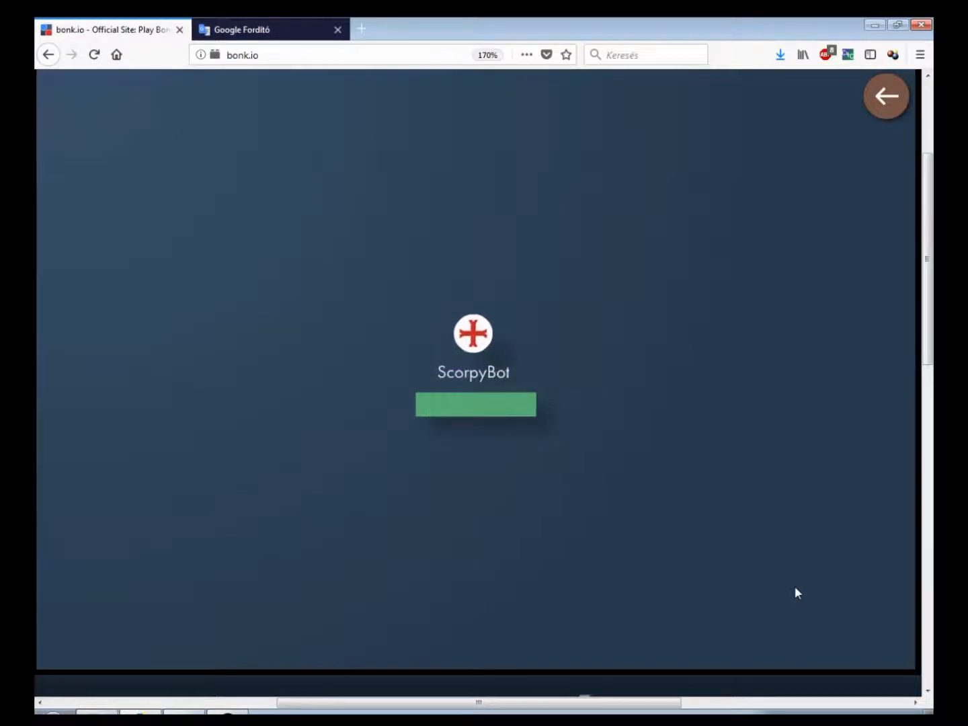
{"action": "key", "text": "Left"}
{"action": "key", "text": "Right"}
Return to the map editor and set the asdasd platform's bounciness back to 0.8
{"action": "left_click", "coordinate": [905, 96]}
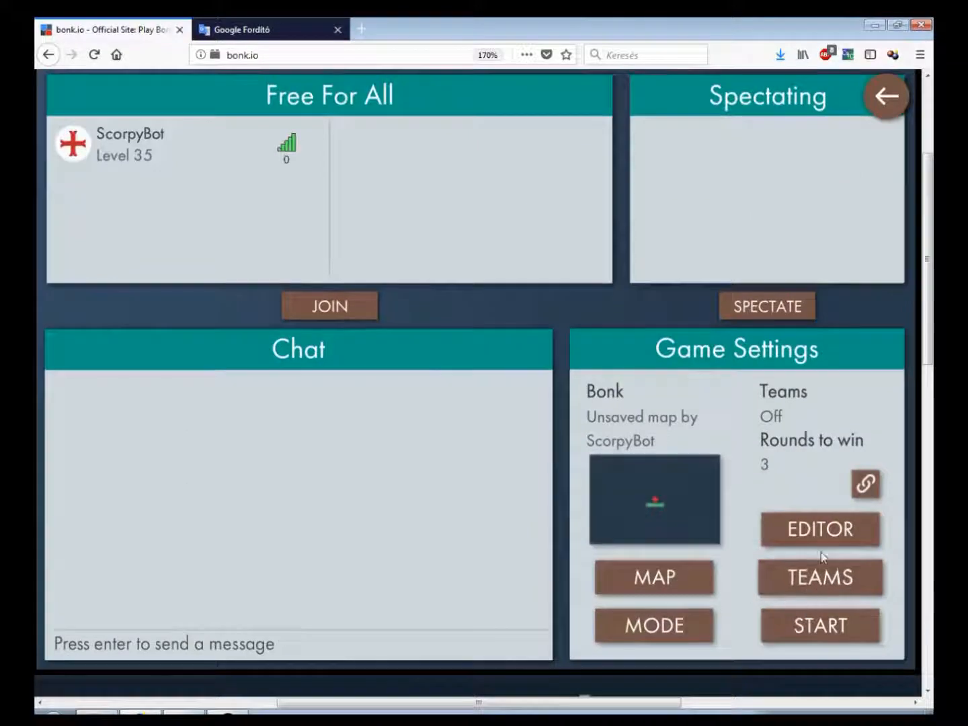
{"action": "left_click", "coordinate": [820, 527]}
{"action": "left_click", "coordinate": [125, 296]}
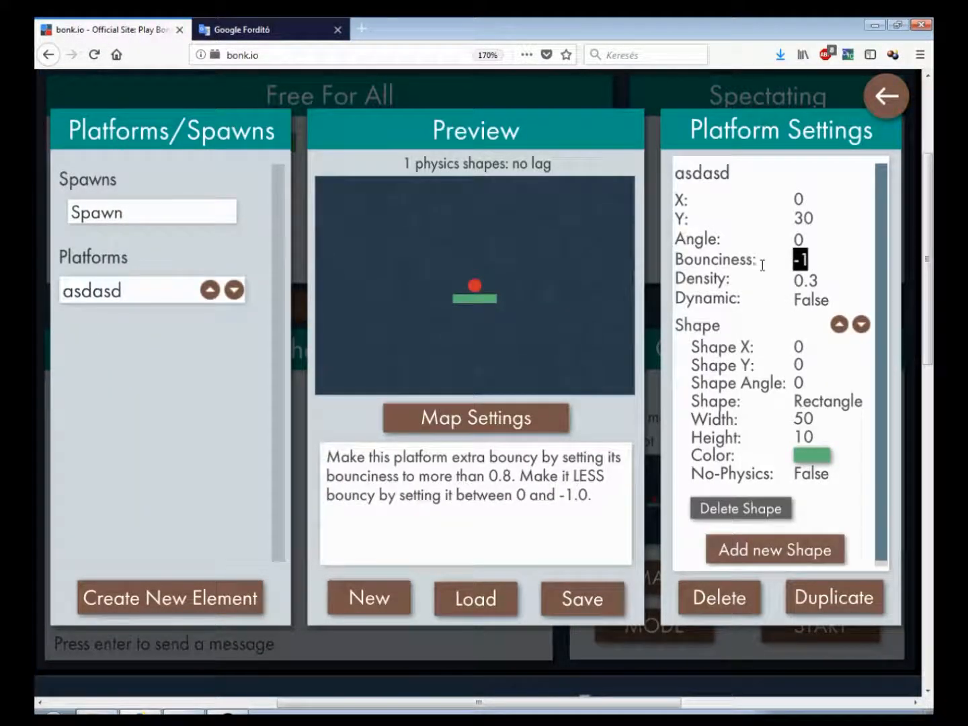
{"action": "type", "text": "0.8"}
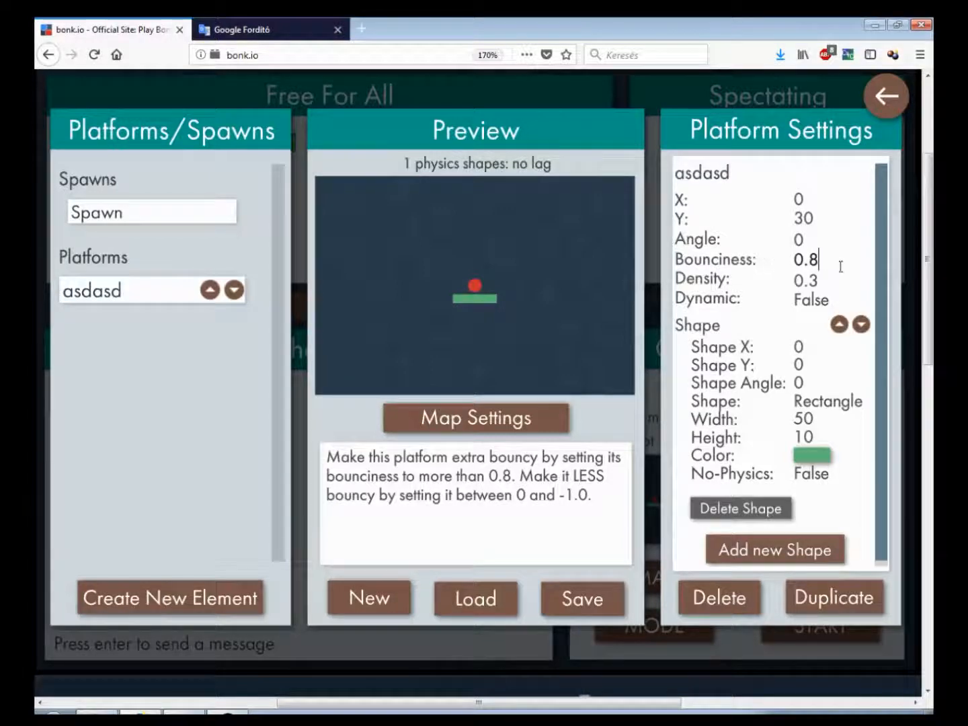
{"action": "left_click", "coordinate": [836, 277]}
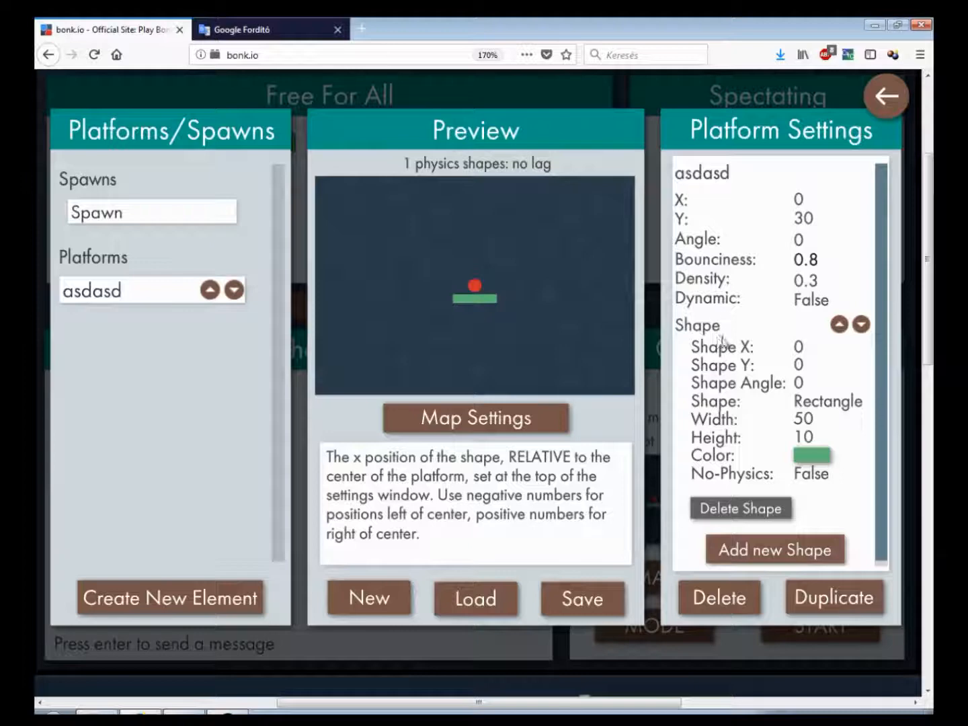
Add a new shape to the asdasd platform and set its Shape Y to 30
{"action": "scroll", "coordinate": [881, 339], "scroll_direction": "down", "scroll_amount": 1}
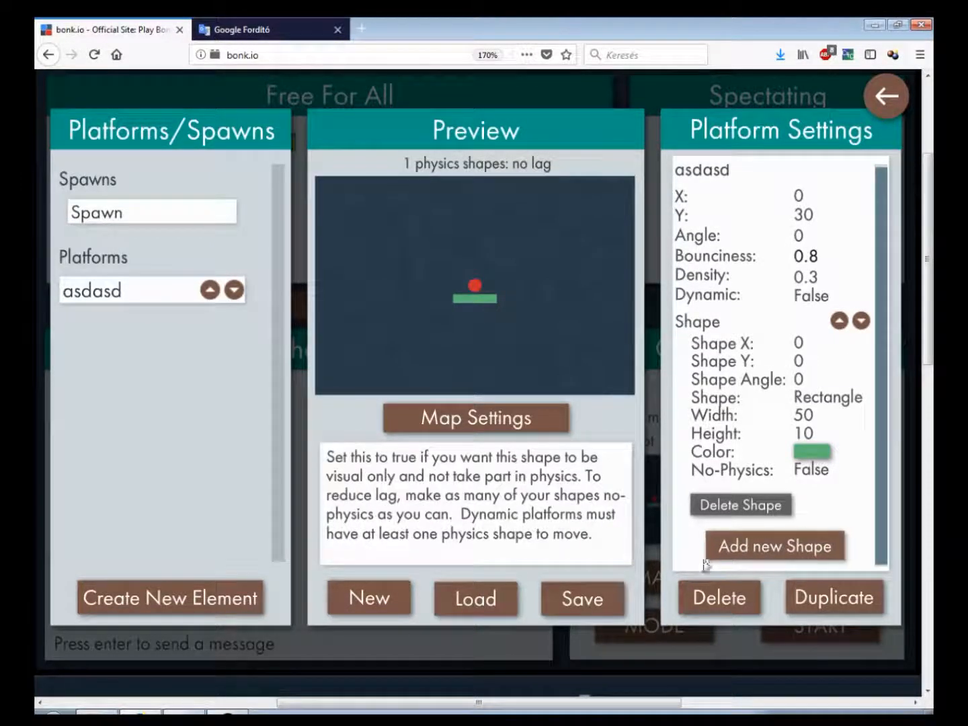
{"action": "left_click", "coordinate": [774, 551]}
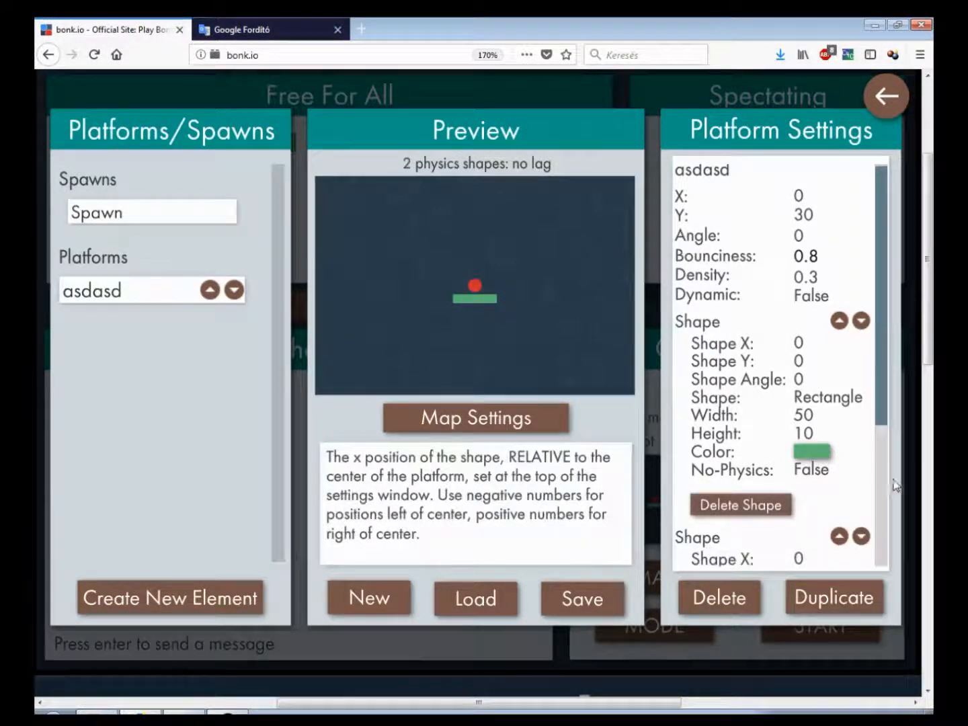
{"action": "left_click_drag", "start_coordinate": [884, 386], "coordinate": [875, 553]}
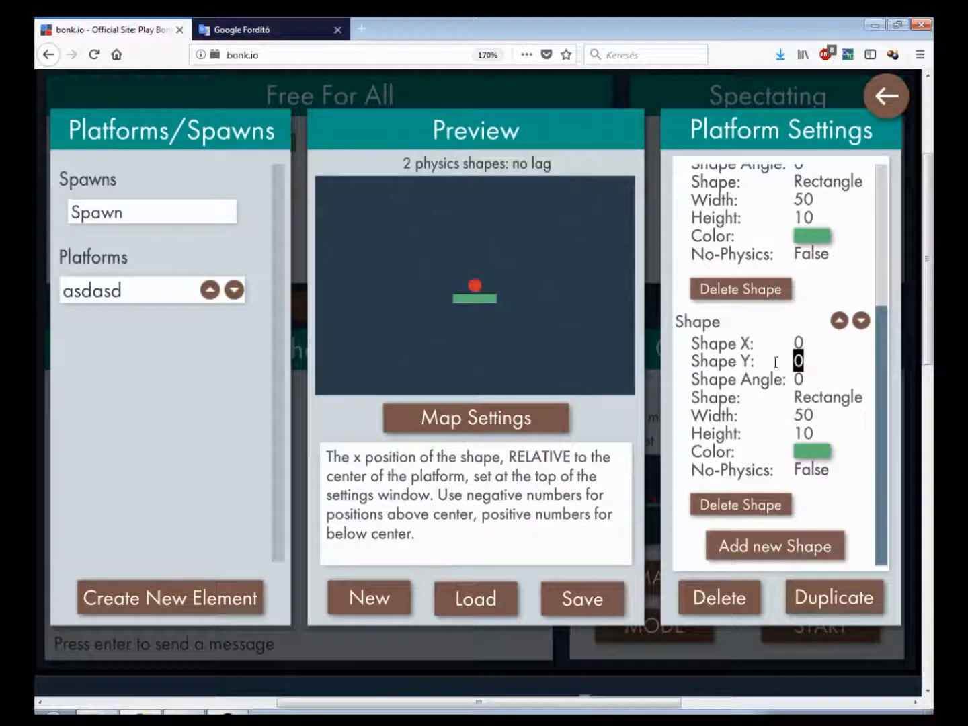
{"action": "type", "text": "30"}
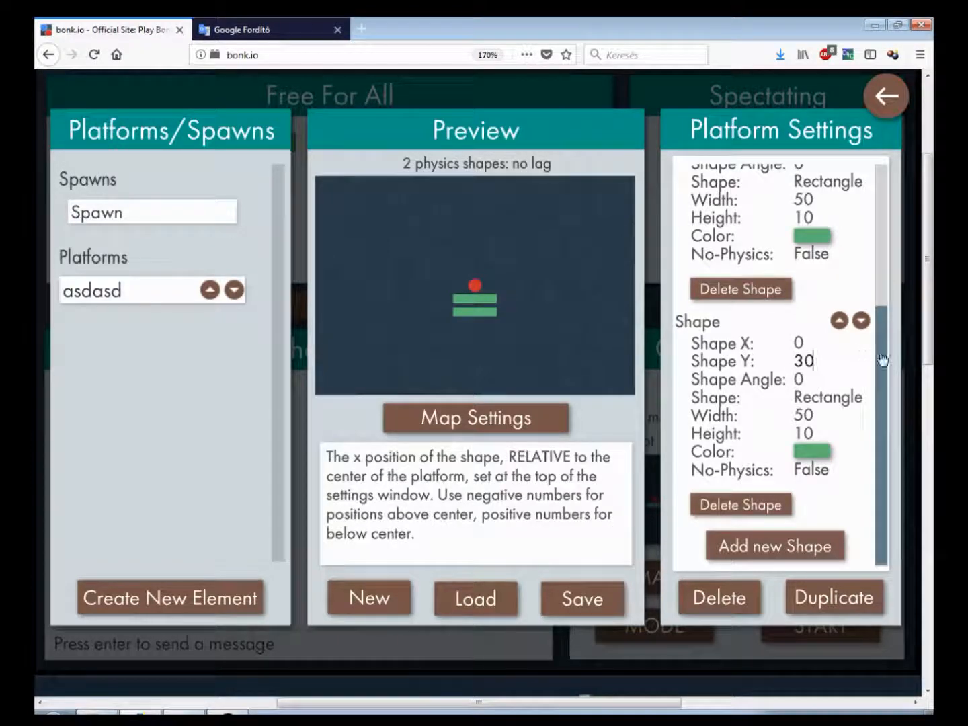
Set the asdasd platform's Y position to 0
{"action": "left_click_drag", "start_coordinate": [882, 360], "coordinate": [887, 329]}
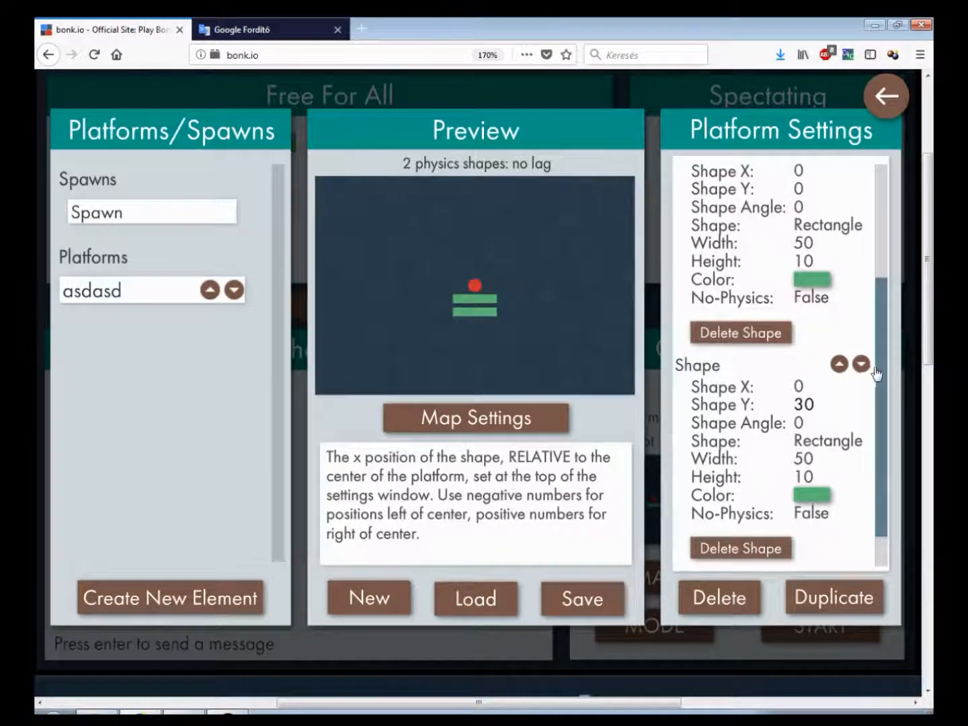
{"action": "scroll", "coordinate": [887, 387], "scroll_direction": "up", "scroll_amount": 2}
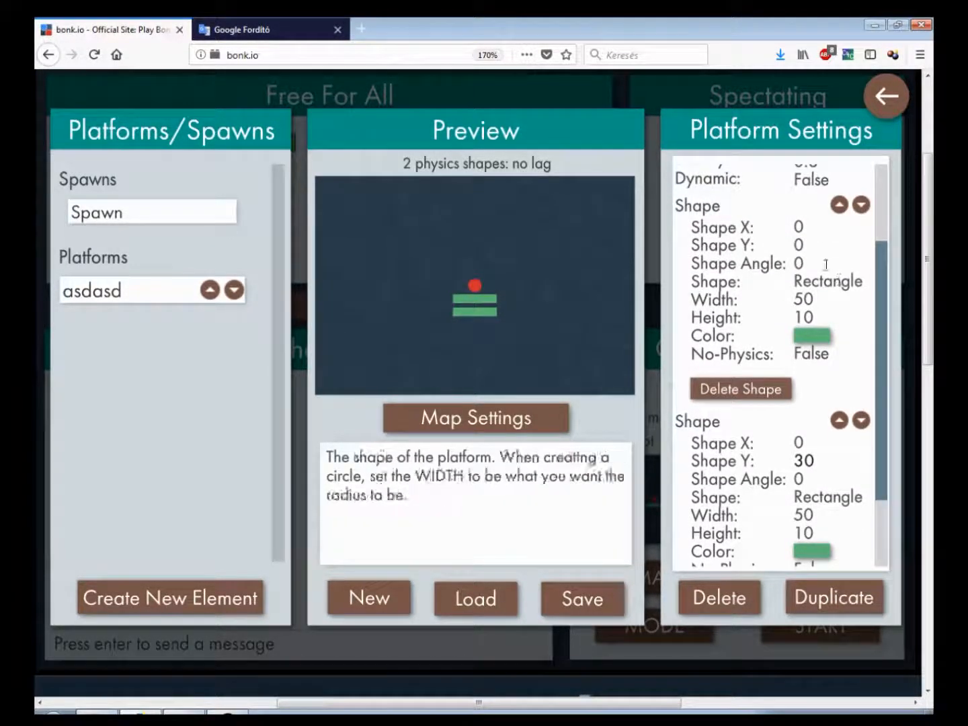
{"action": "scroll", "coordinate": [885, 296], "scroll_direction": "up", "scroll_amount": 4}
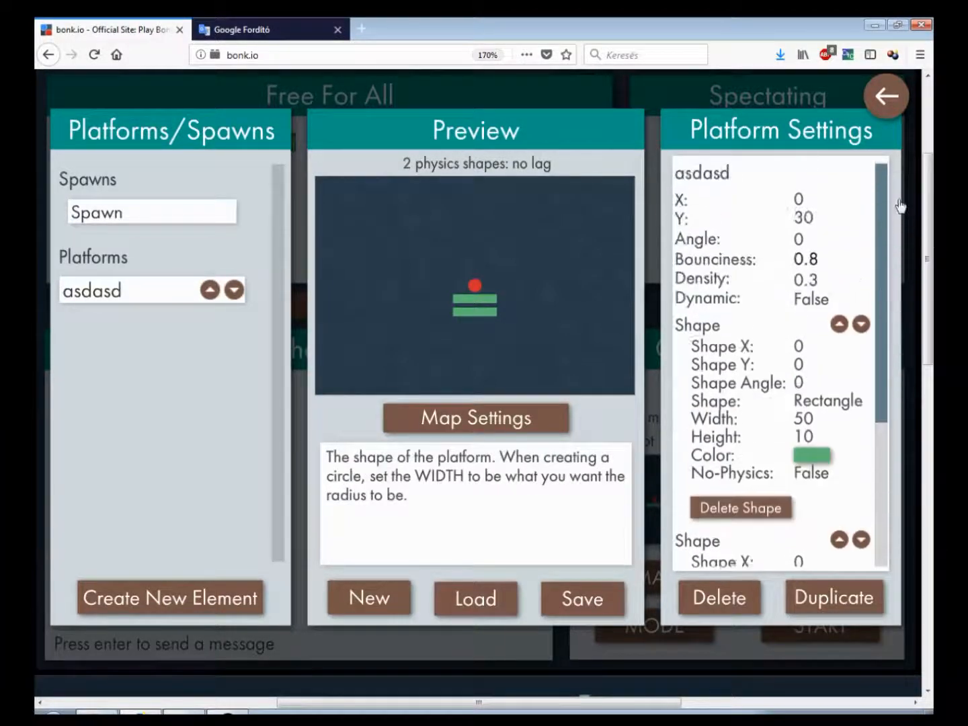
{"action": "left_click_drag", "start_coordinate": [825, 218], "coordinate": [768, 218]}
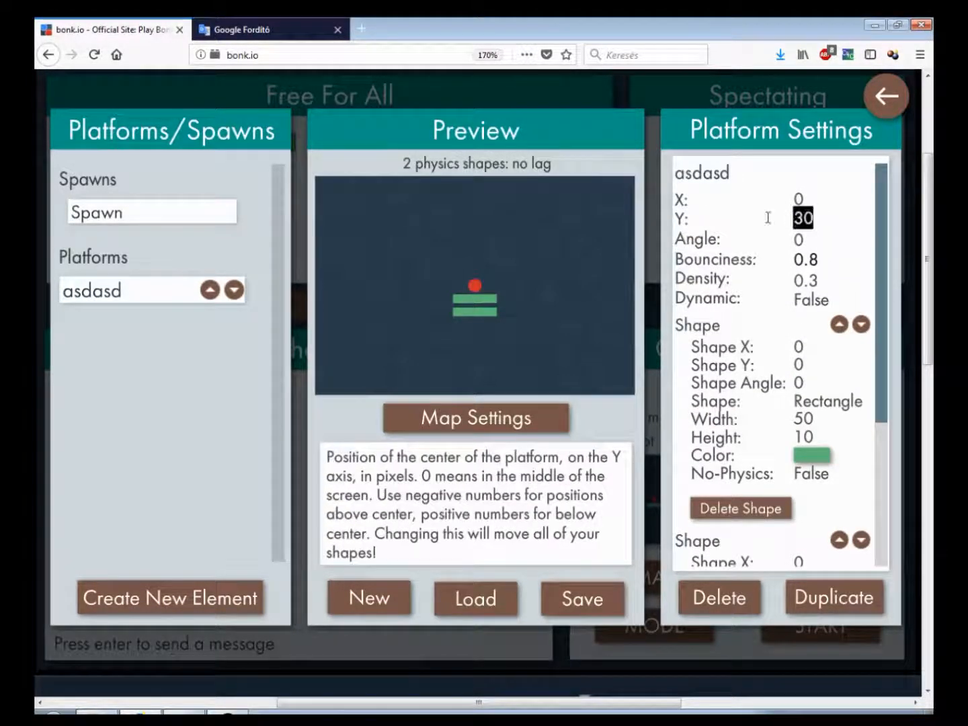
{"action": "type", "text": "0"}
Move the asdasd platform to X 100 and then back to X 0
{"action": "left_click_drag", "start_coordinate": [885, 244], "coordinate": [909, 231]}
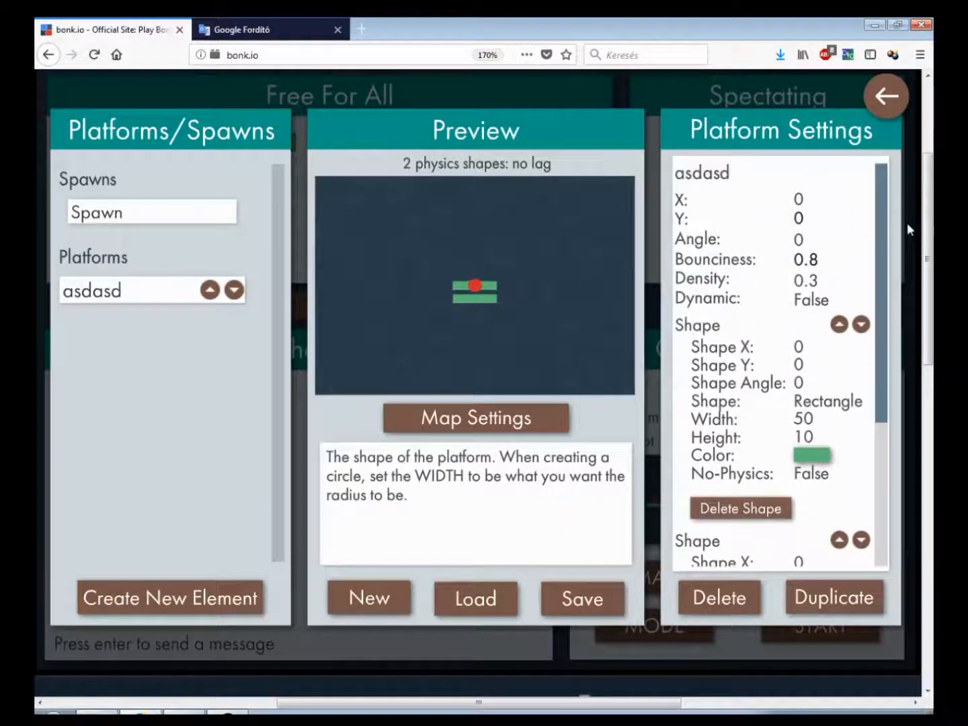
{"action": "left_click_drag", "start_coordinate": [837, 202], "coordinate": [692, 208]}
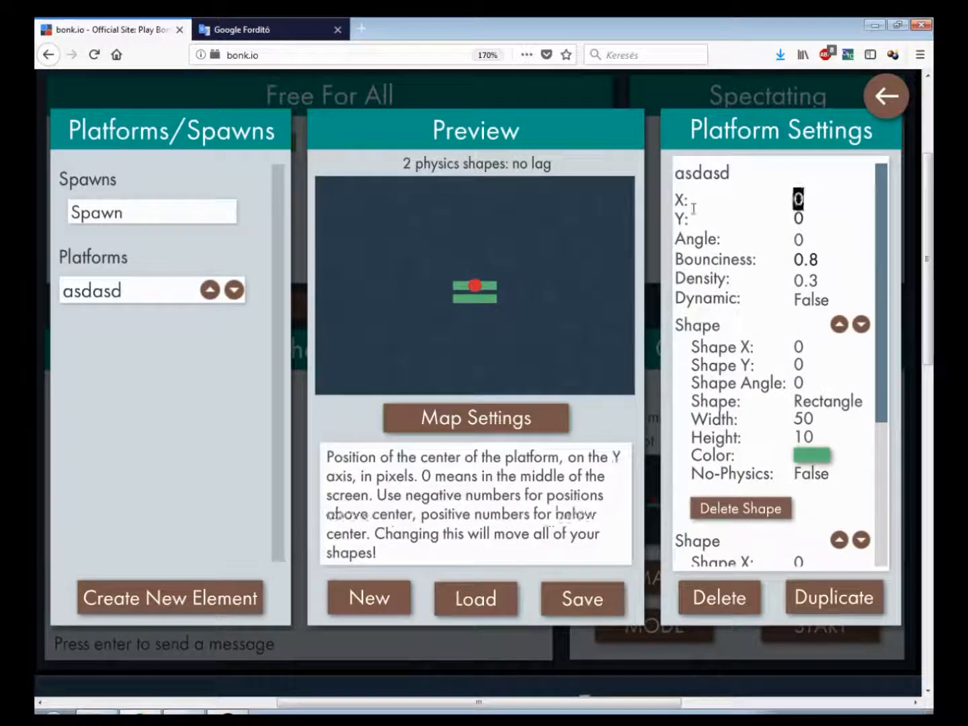
{"action": "type", "text": "100"}
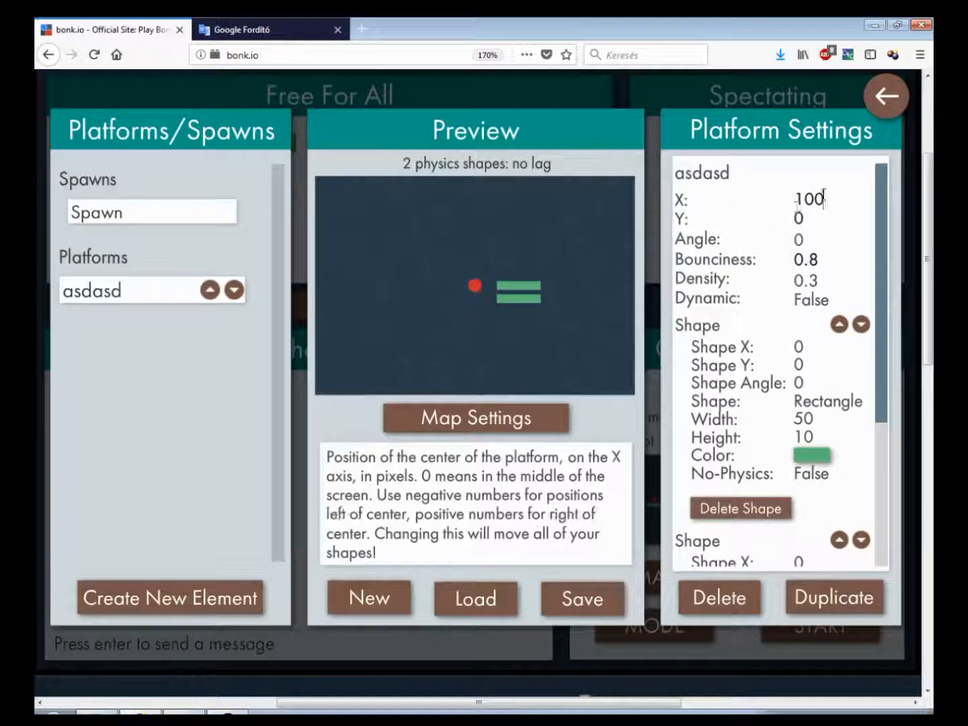
{"action": "left_click_drag", "start_coordinate": [824, 199], "coordinate": [796, 206]}
{"action": "type", "text": "0"}
Set the second shape's Shape Y to 40
{"action": "left_click_drag", "start_coordinate": [881, 226], "coordinate": [833, 416]}
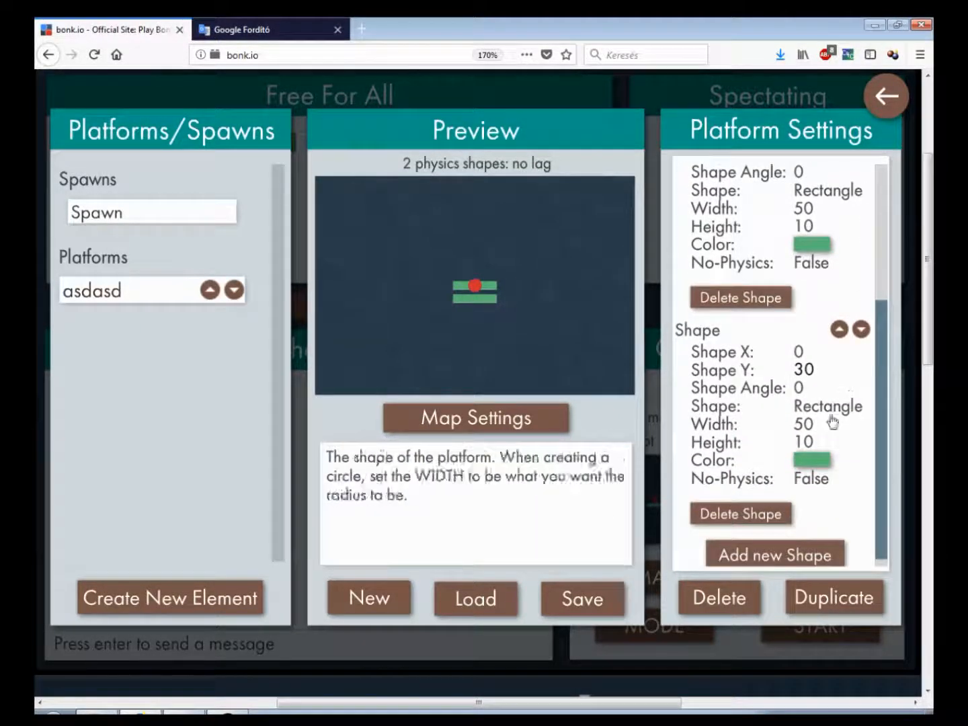
{"action": "left_click_drag", "start_coordinate": [816, 369], "coordinate": [791, 368]}
{"action": "type", "text": "40"}
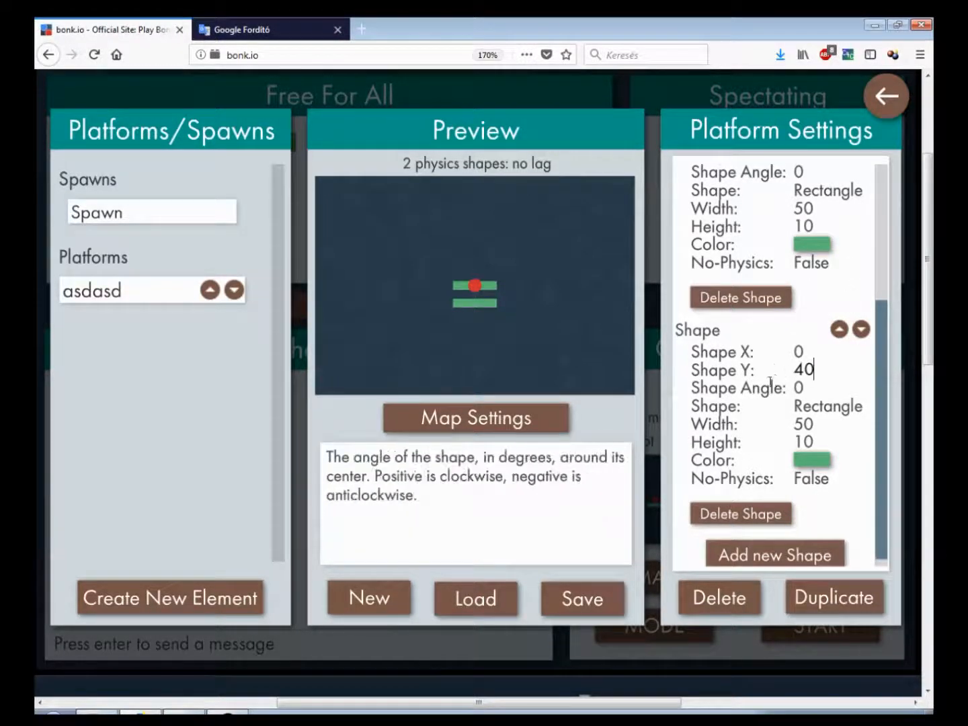
Try a 30 degree Shape Angle on the second shape, then set it back to 0
{"action": "scroll", "coordinate": [882, 385], "scroll_direction": "down", "scroll_amount": 1}
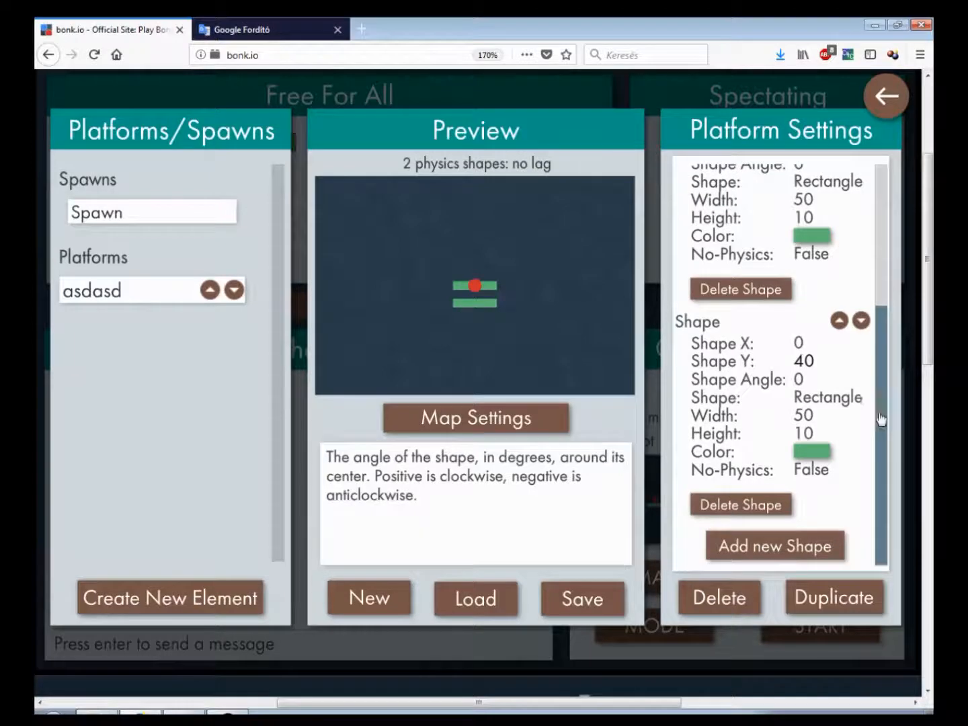
{"action": "left_click", "coordinate": [784, 379]}
{"action": "type", "text": "30"}
{"action": "type", "text": "0"}
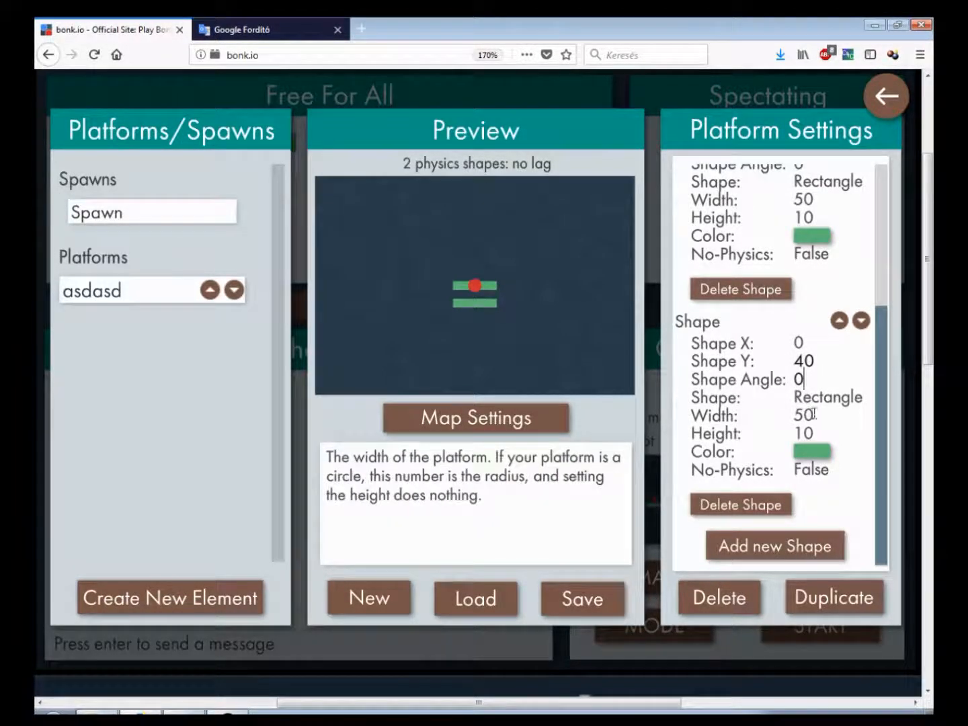
Cycle the second shape's type through Rnd Rectangle and Circle to Shrinking Rectangle
{"action": "left_click", "coordinate": [821, 404]}
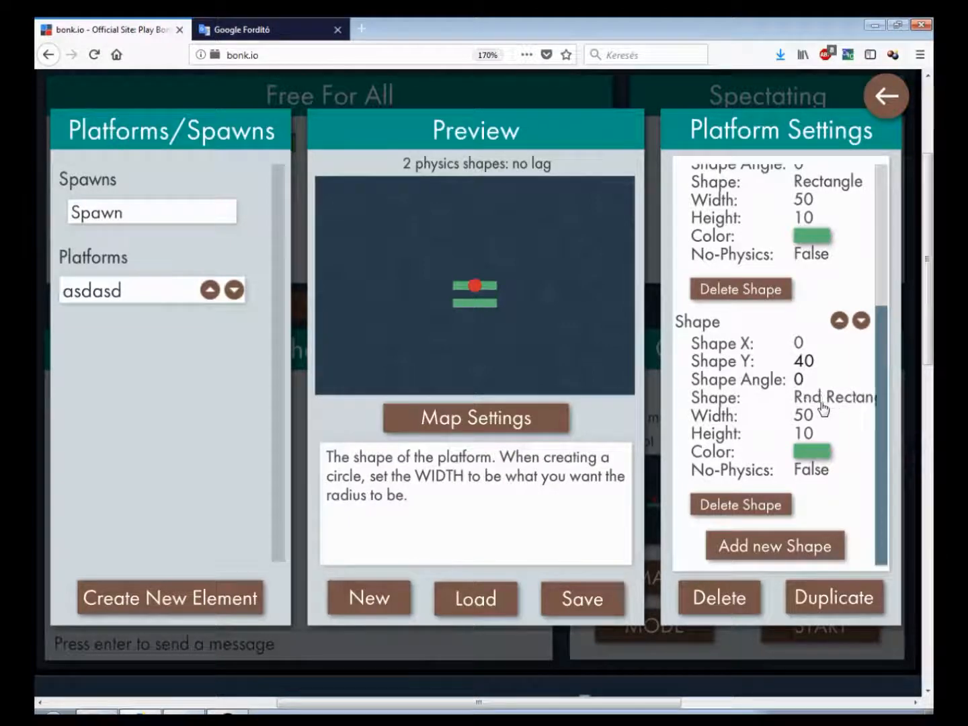
{"action": "mouse_move", "coordinate": [554, 361]}
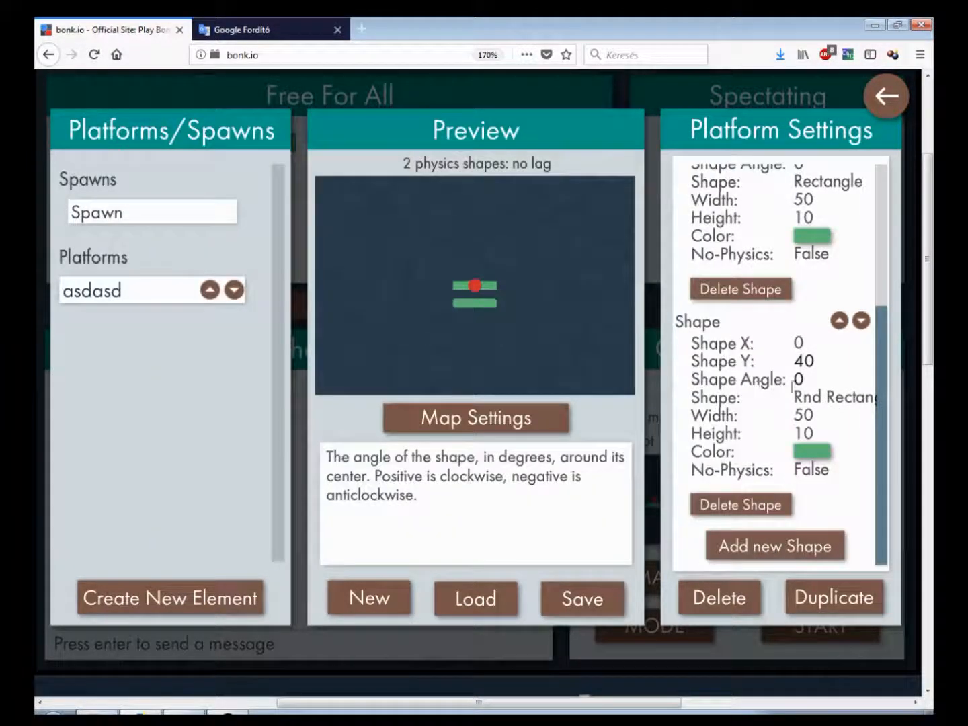
{"action": "left_click", "coordinate": [819, 398]}
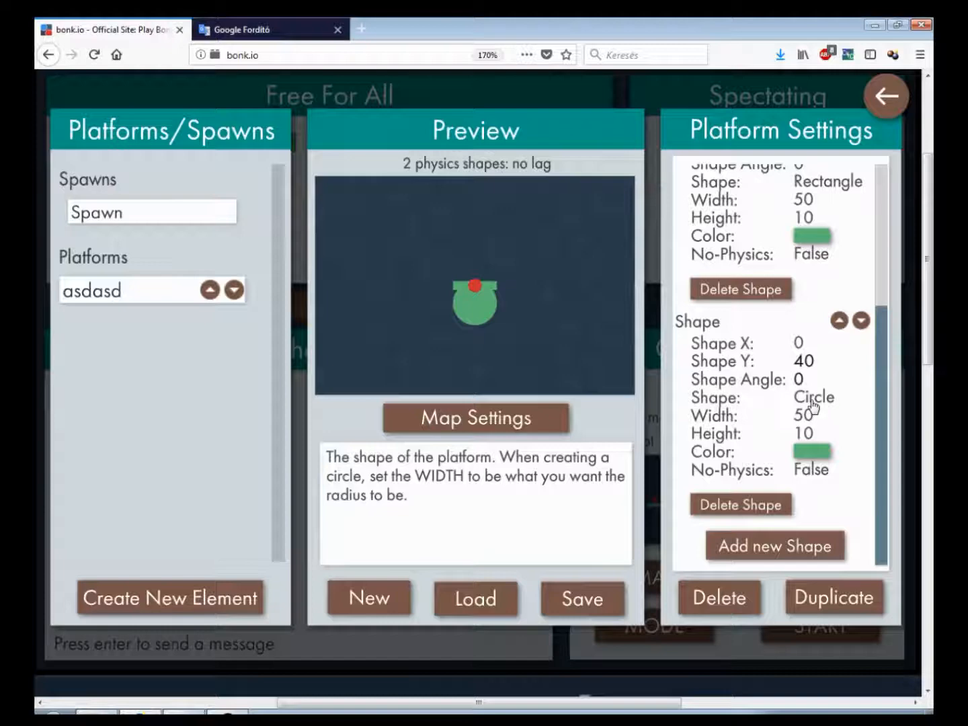
{"action": "left_click", "coordinate": [814, 404]}
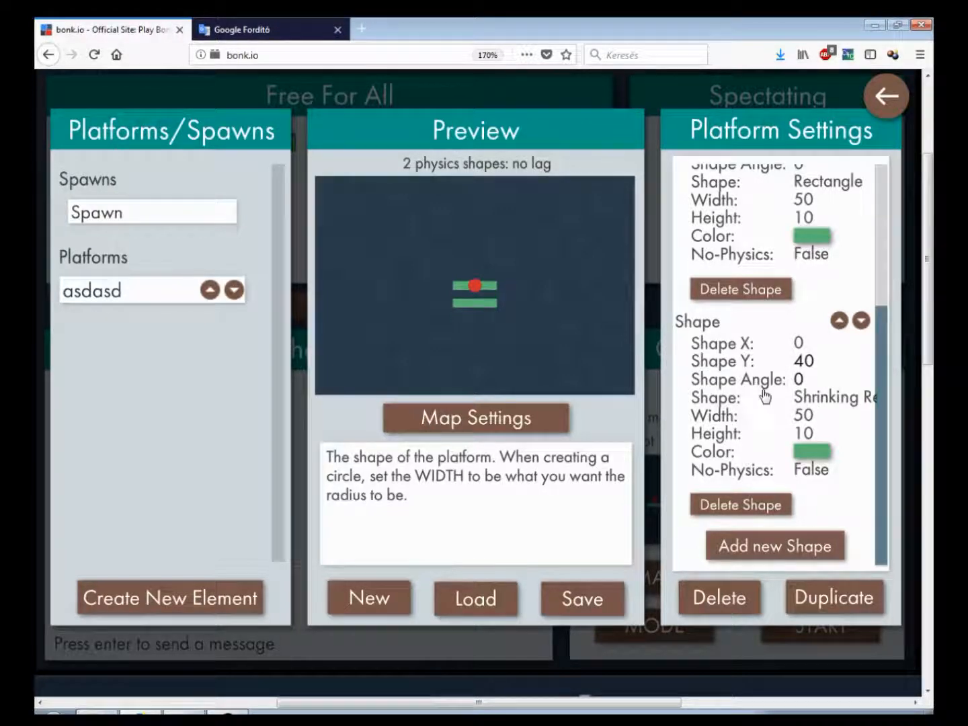
Switch the second shape's type to Circle and set its width to 20
{"action": "left_click", "coordinate": [814, 398]}
{"action": "left_click", "coordinate": [815, 400]}
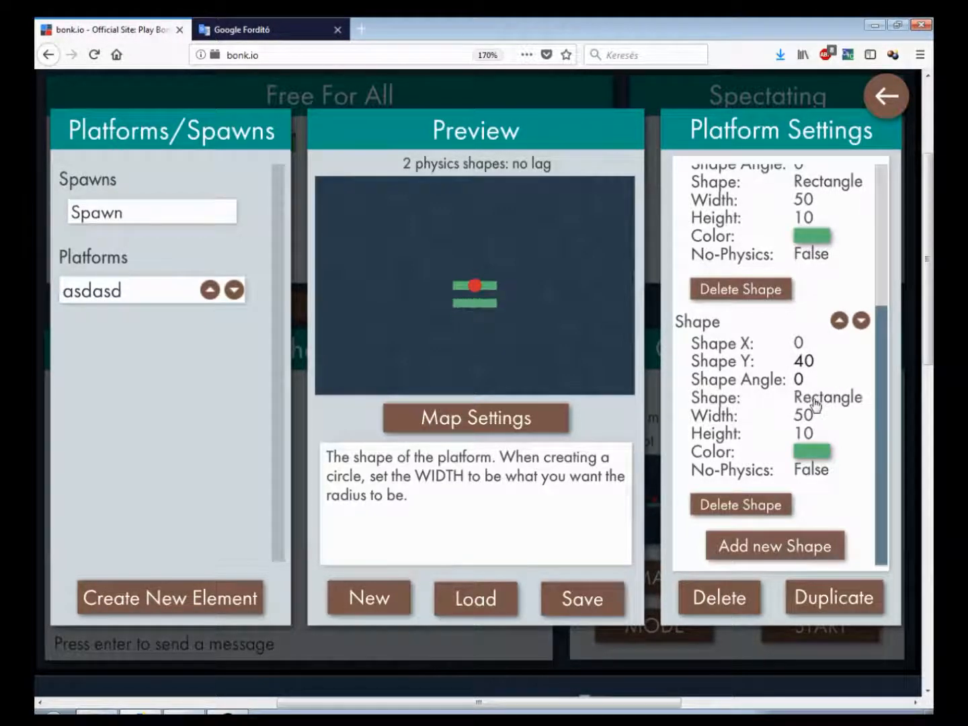
{"action": "left_click", "coordinate": [830, 400]}
{"action": "left_click", "coordinate": [830, 400]}
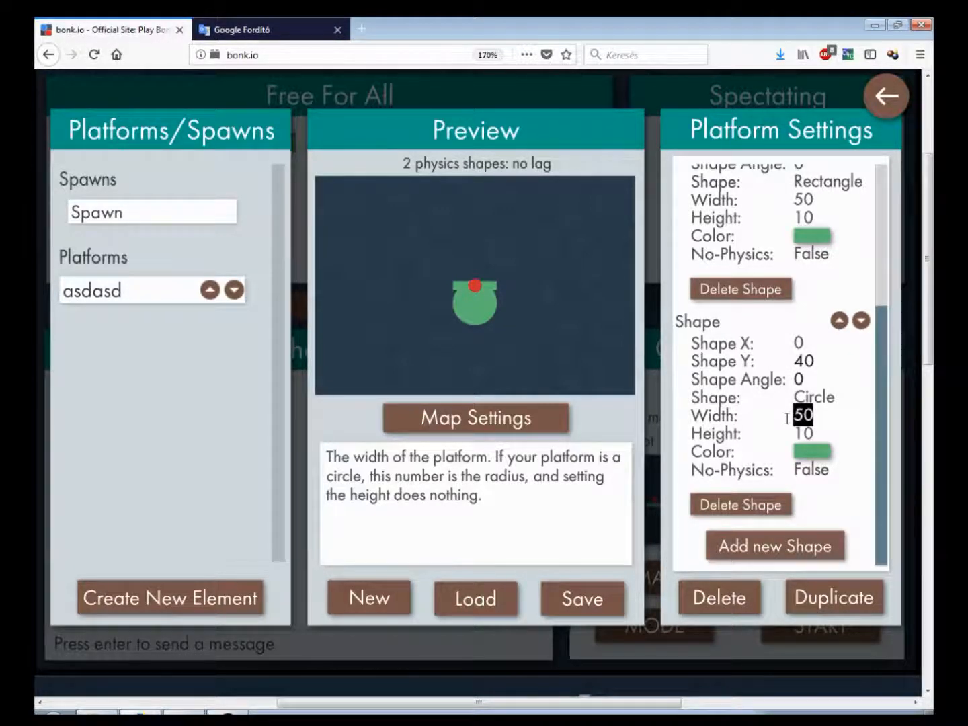
{"action": "type", "text": "20"}
{"action": "left_click_drag", "start_coordinate": [835, 415], "coordinate": [777, 417]}
{"action": "type", "text": "10"}
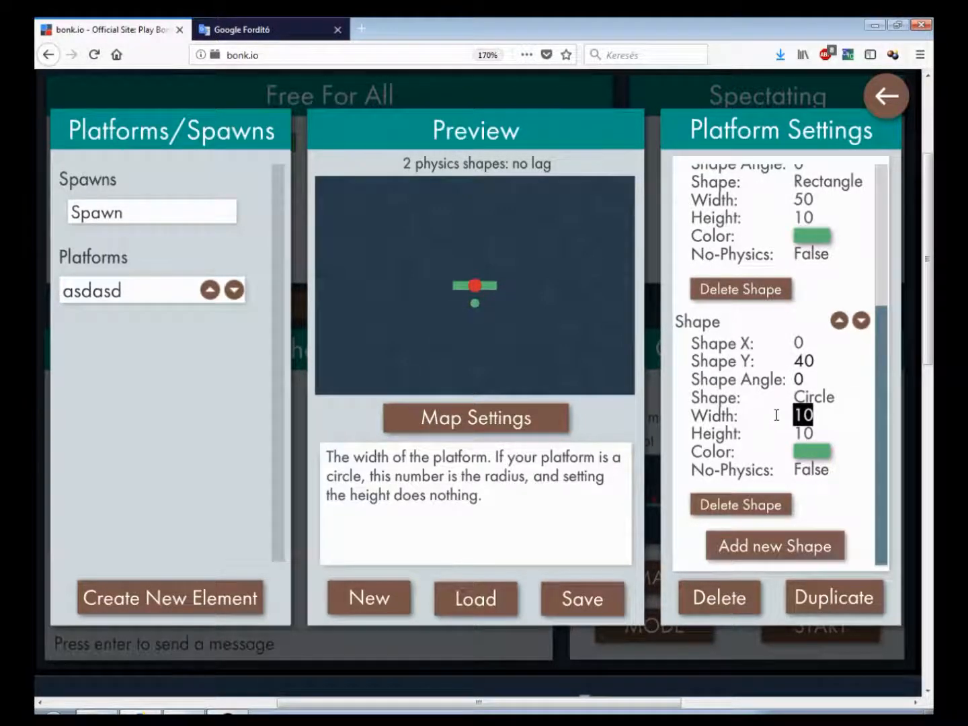
{"action": "type", "text": "20"}
Try several height values on the circle shape, ending with a height of 10
{"action": "left_click_drag", "start_coordinate": [813, 414], "coordinate": [772, 434]}
{"action": "type", "text": "1020"}
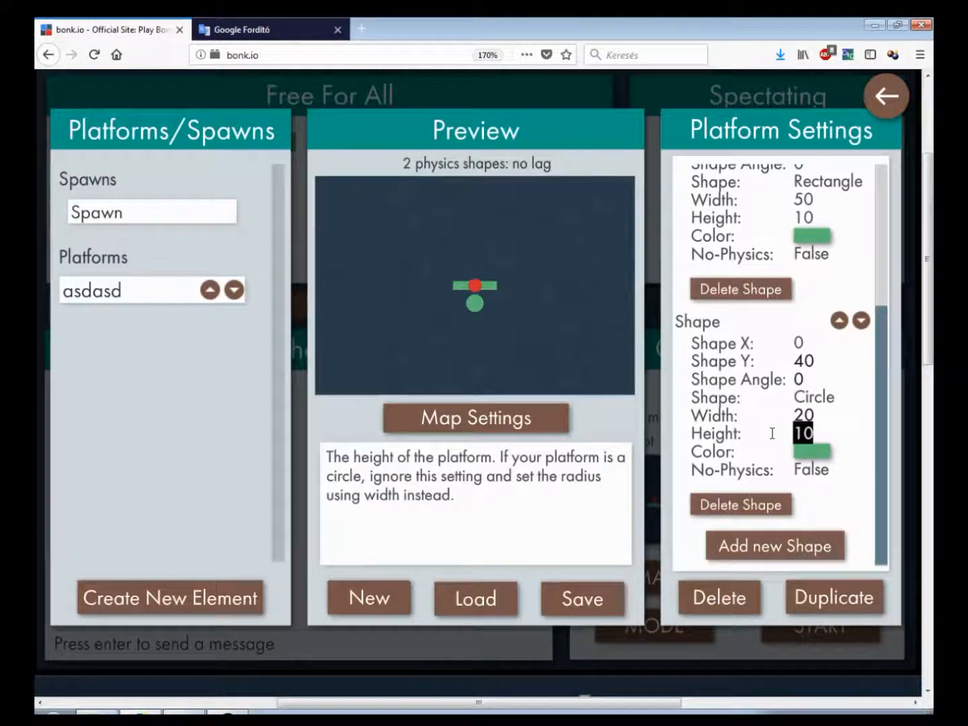
{"action": "type", "text": "40"}
{"action": "left_click_drag", "start_coordinate": [826, 430], "coordinate": [764, 432]}
{"action": "type", "text": "5080"}
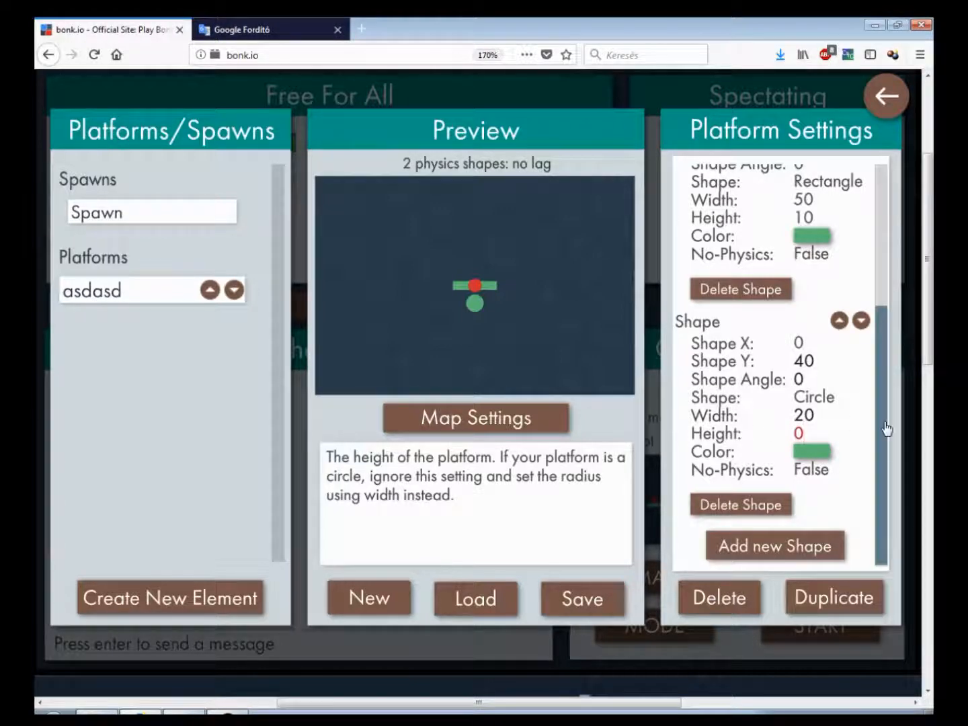
{"action": "left_click_drag", "start_coordinate": [805, 433], "coordinate": [762, 435]}
{"action": "type", "text": "10"}
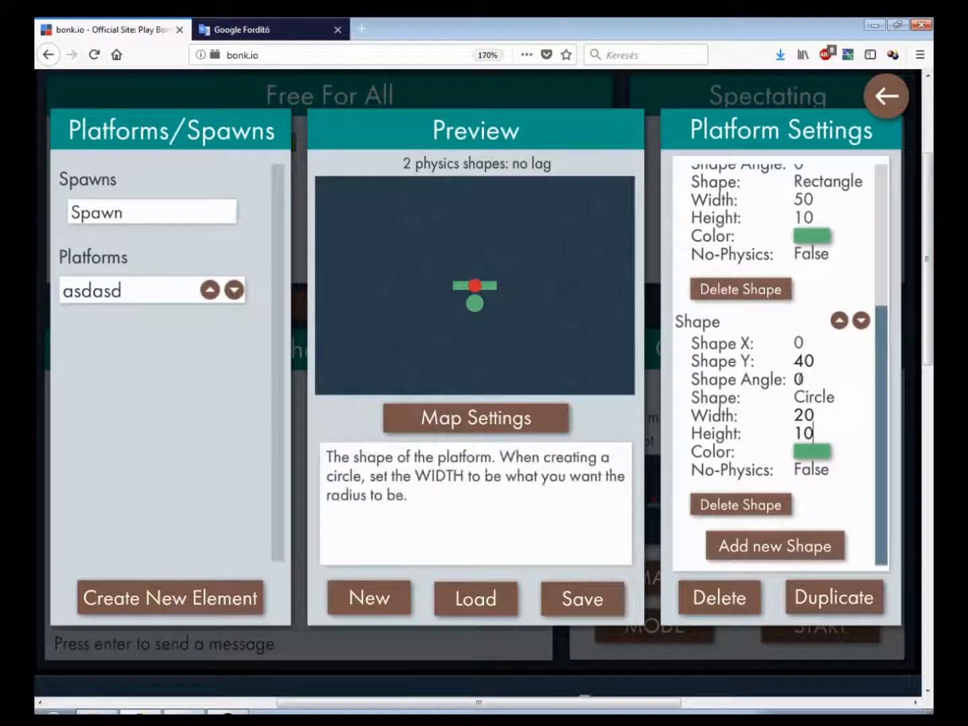
Set the second shape back to Shrinking Rectangle with a width of 50
{"action": "left_click", "coordinate": [819, 397]}
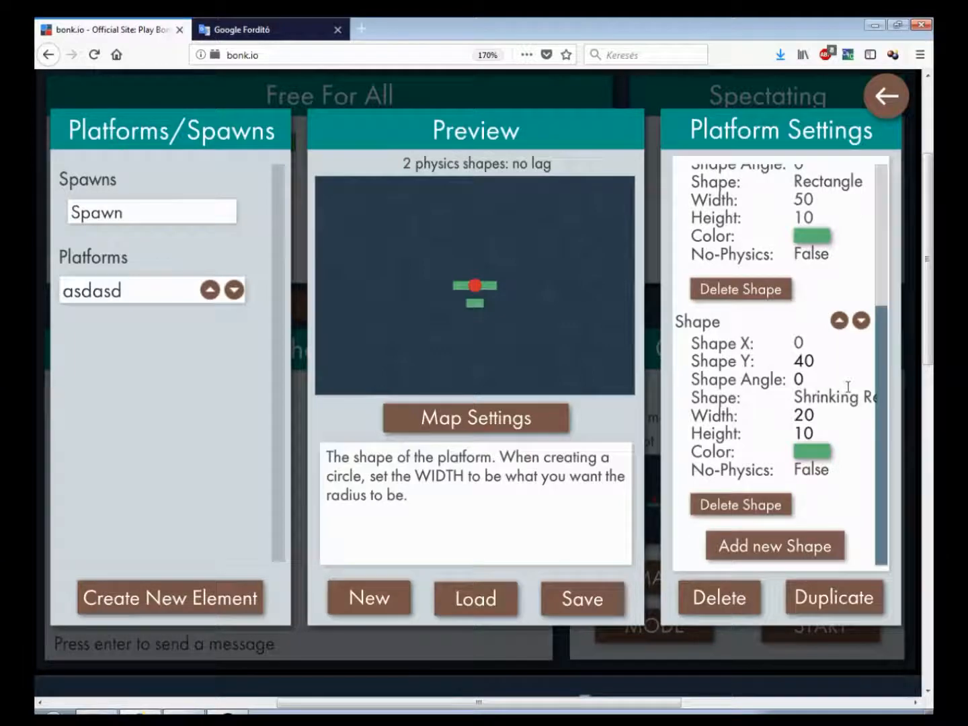
{"action": "left_click_drag", "start_coordinate": [820, 414], "coordinate": [746, 424]}
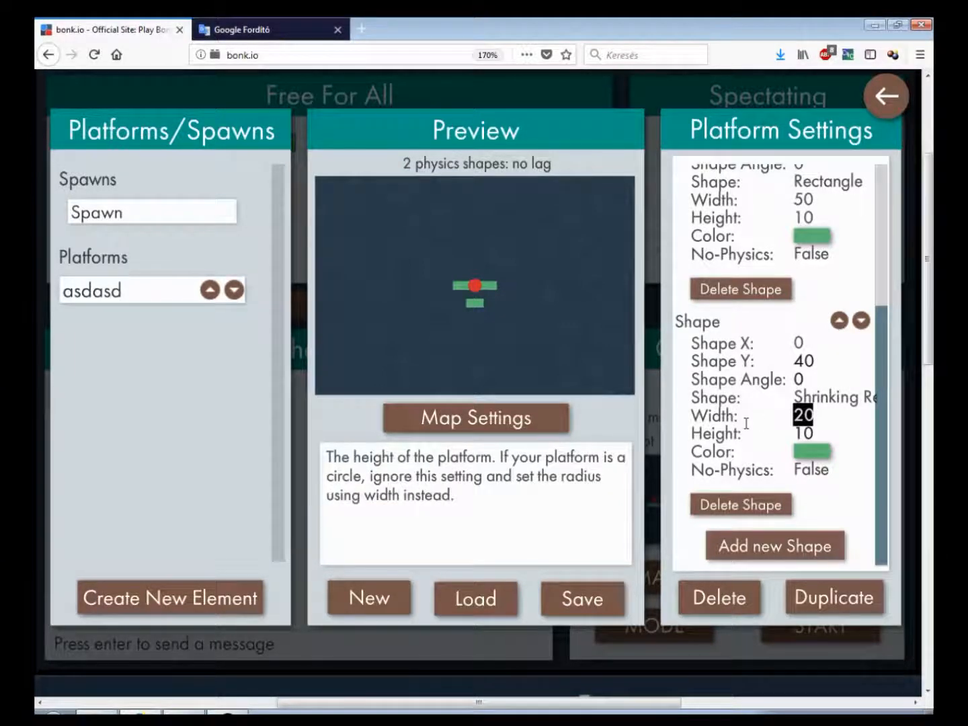
{"action": "type", "text": "50"}
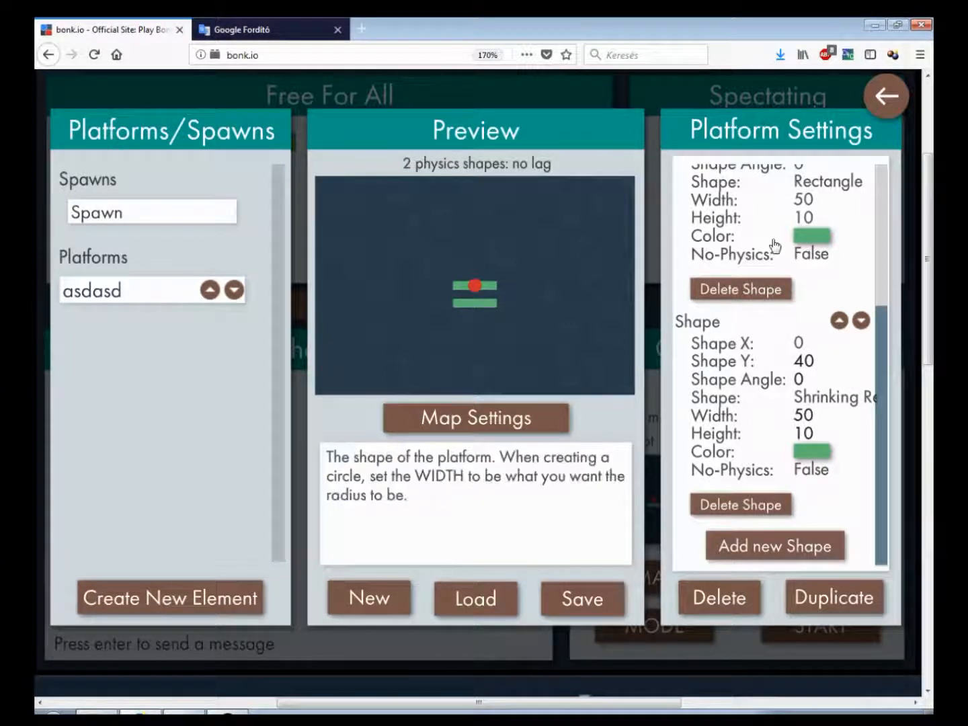
Leave the editor and start a game to test the map
{"action": "left_click", "coordinate": [886, 95]}
{"action": "left_click", "coordinate": [823, 612]}
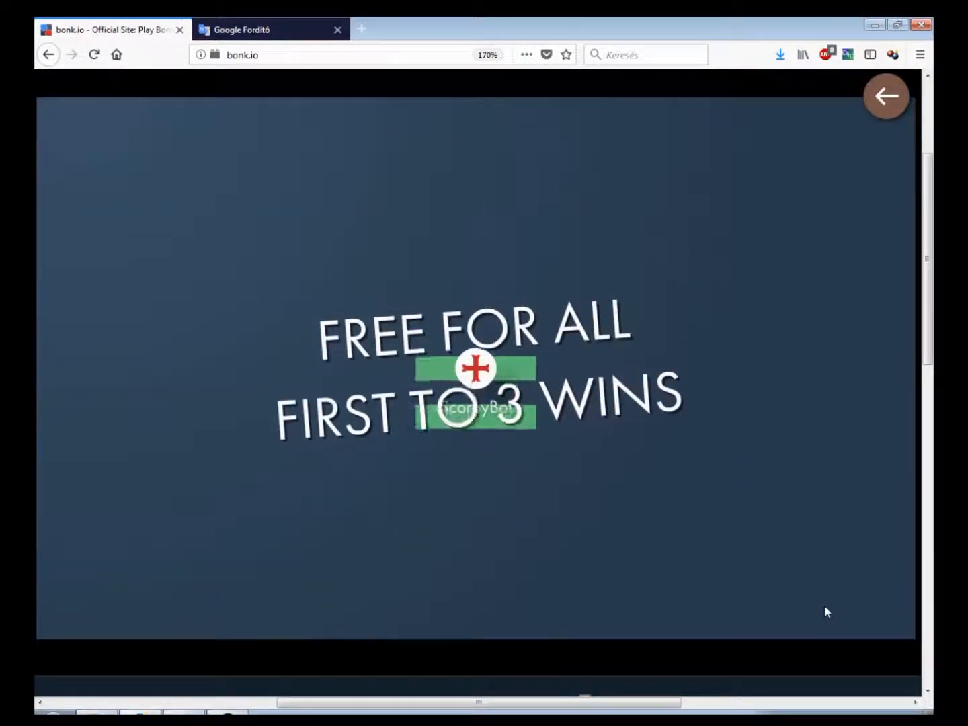
{"action": "key", "text": "Right"}
{"action": "key", "text": "Left"}
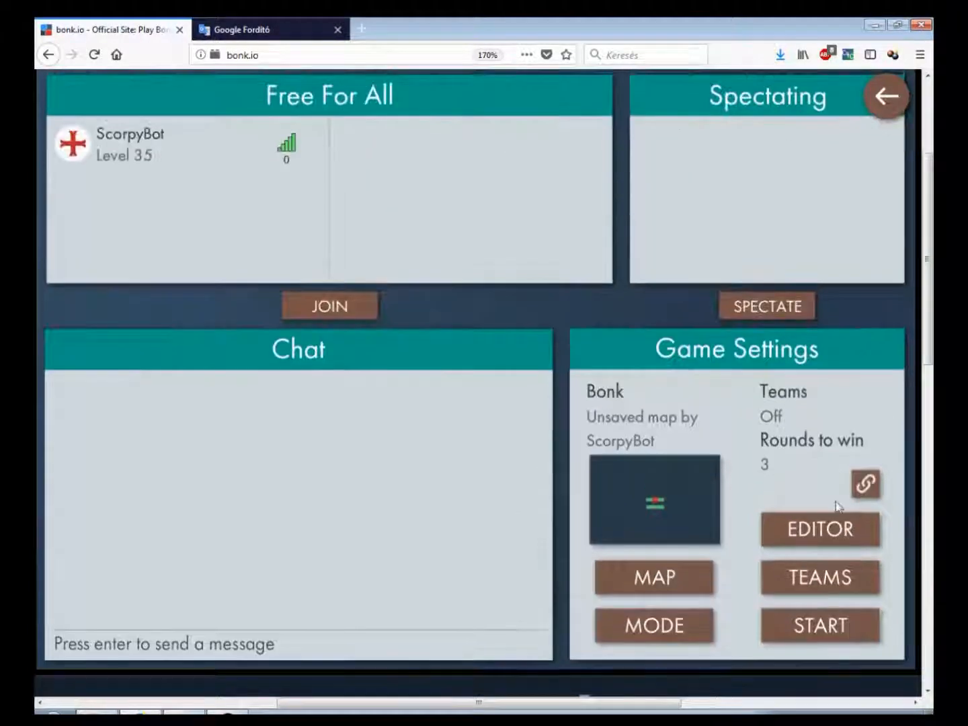
Reopen the editor and set the asdasd platform's Y position to 30
{"action": "left_click", "coordinate": [818, 528]}
{"action": "left_click", "coordinate": [128, 212]}
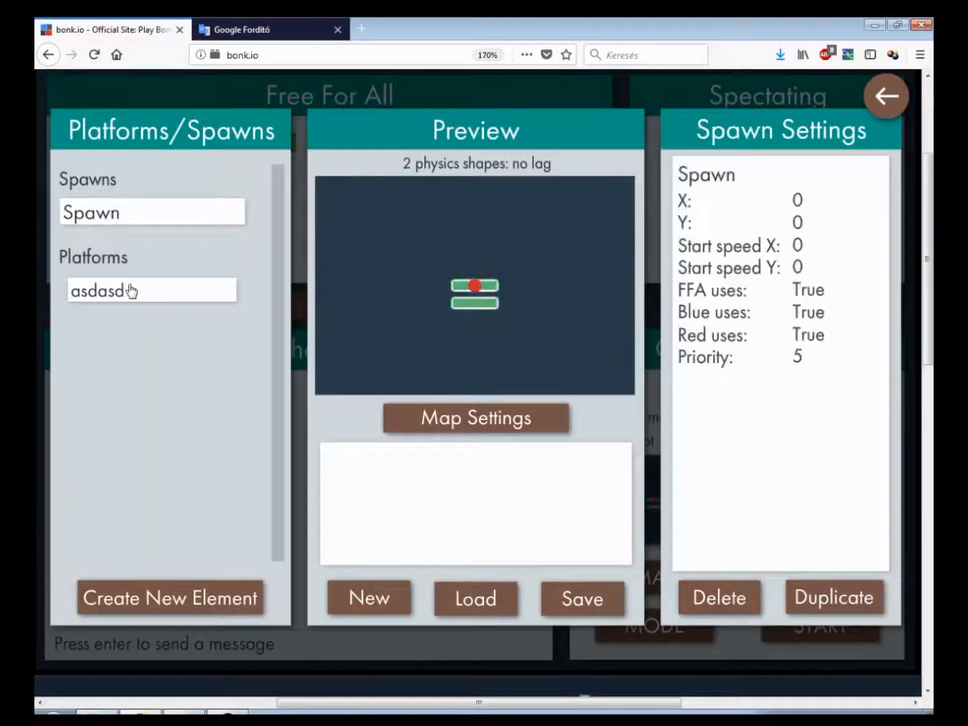
{"action": "left_click", "coordinate": [129, 289]}
{"action": "left_click_drag", "start_coordinate": [812, 216], "coordinate": [759, 220]}
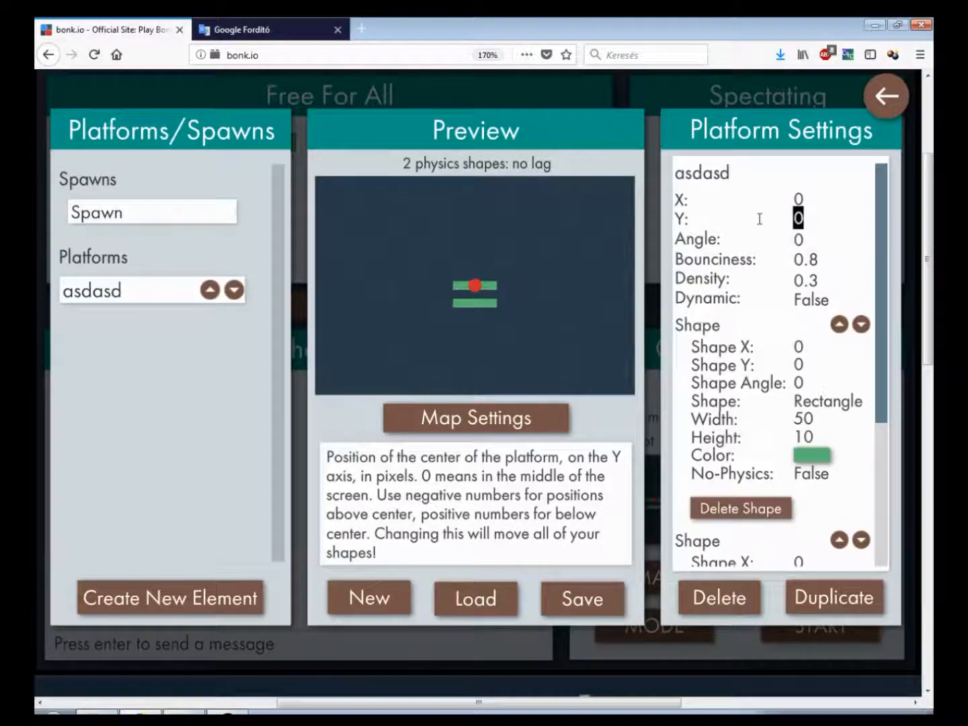
{"action": "type", "text": "30"}
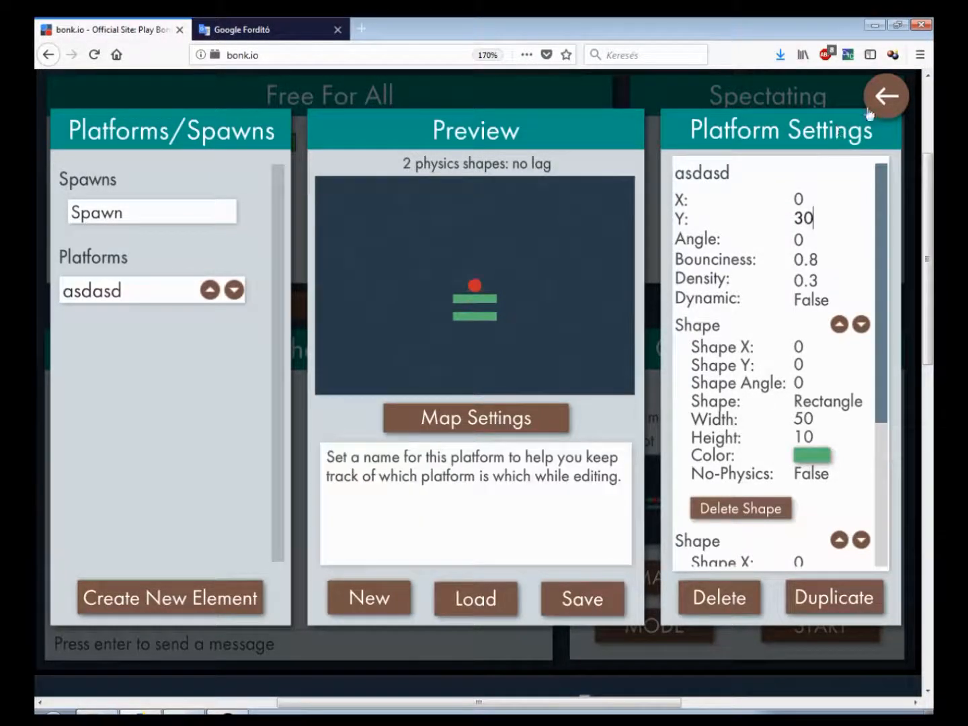
Start a game to try the lowered platform, then return to the map editor
{"action": "left_click", "coordinate": [886, 94]}
{"action": "left_click", "coordinate": [826, 632]}
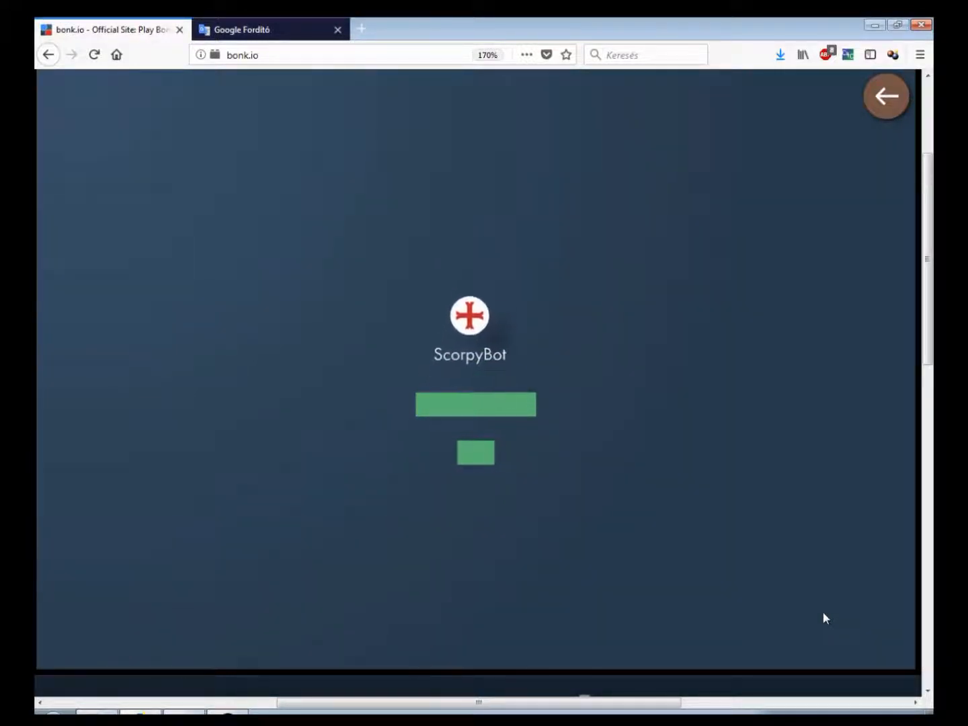
{"action": "left_click", "coordinate": [875, 113]}
{"action": "left_click", "coordinate": [820, 529]}
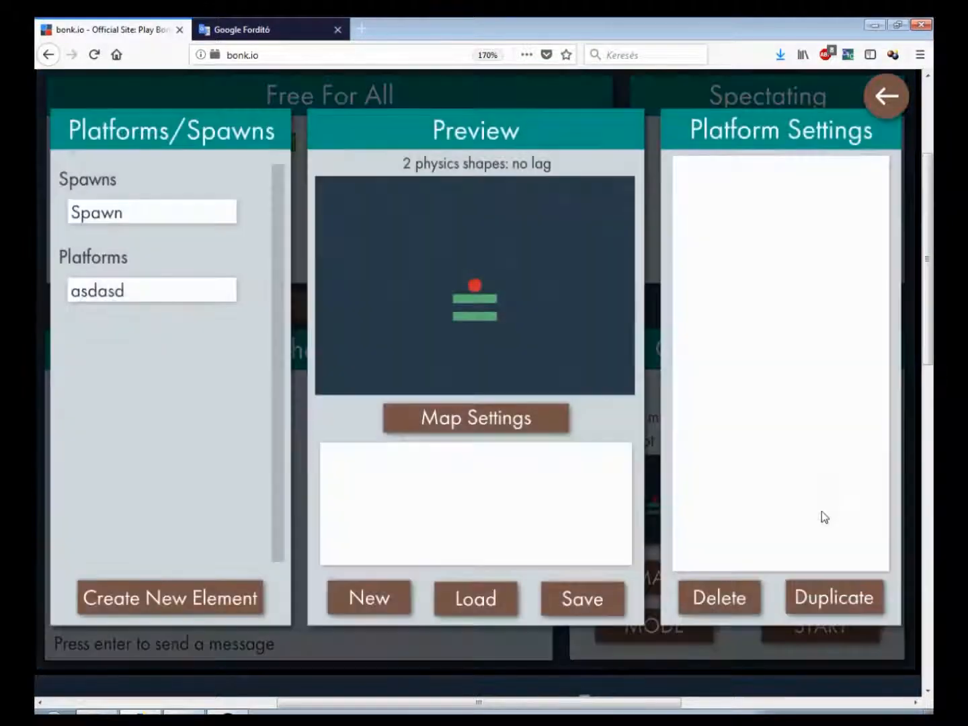
Cycle the asdasd platform's second shape type through Triangle to Rectangle and check the enlarged preview
{"action": "left_click", "coordinate": [124, 286]}
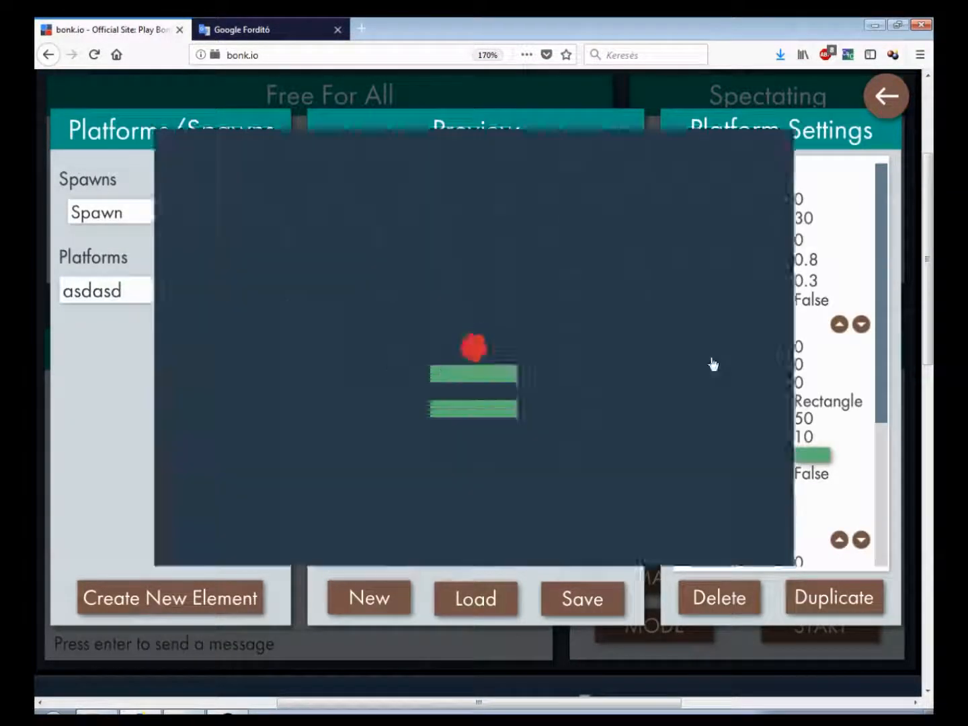
{"action": "scroll", "coordinate": [880, 471], "scroll_direction": "down", "scroll_amount": 3}
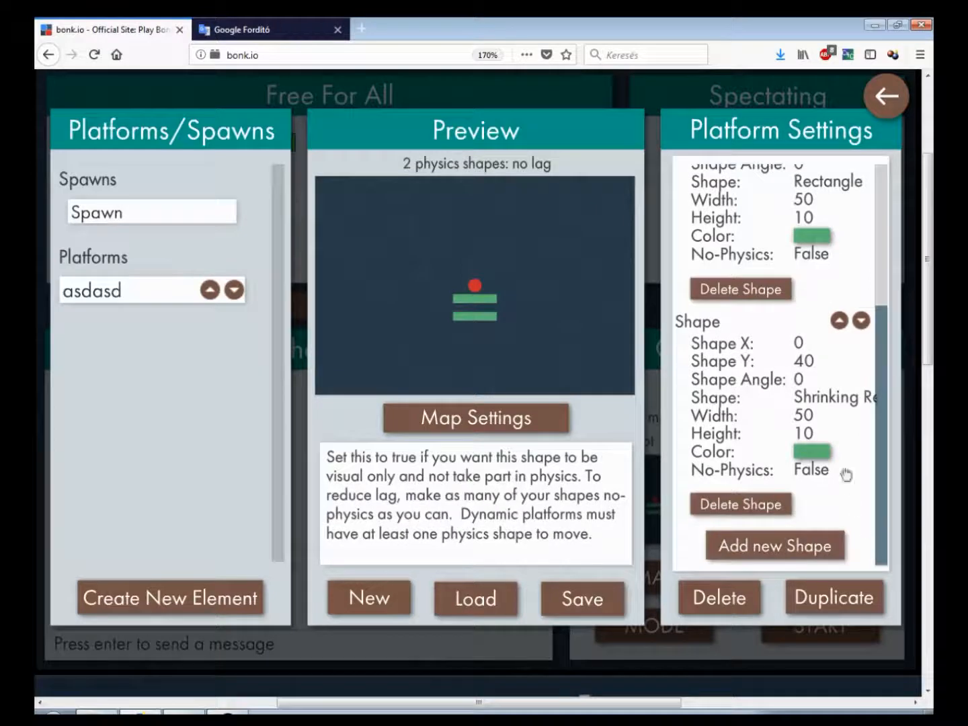
{"action": "left_click", "coordinate": [838, 403]}
{"action": "left_click", "coordinate": [839, 404]}
{"action": "left_click", "coordinate": [840, 402]}
{"action": "left_click", "coordinate": [840, 403]}
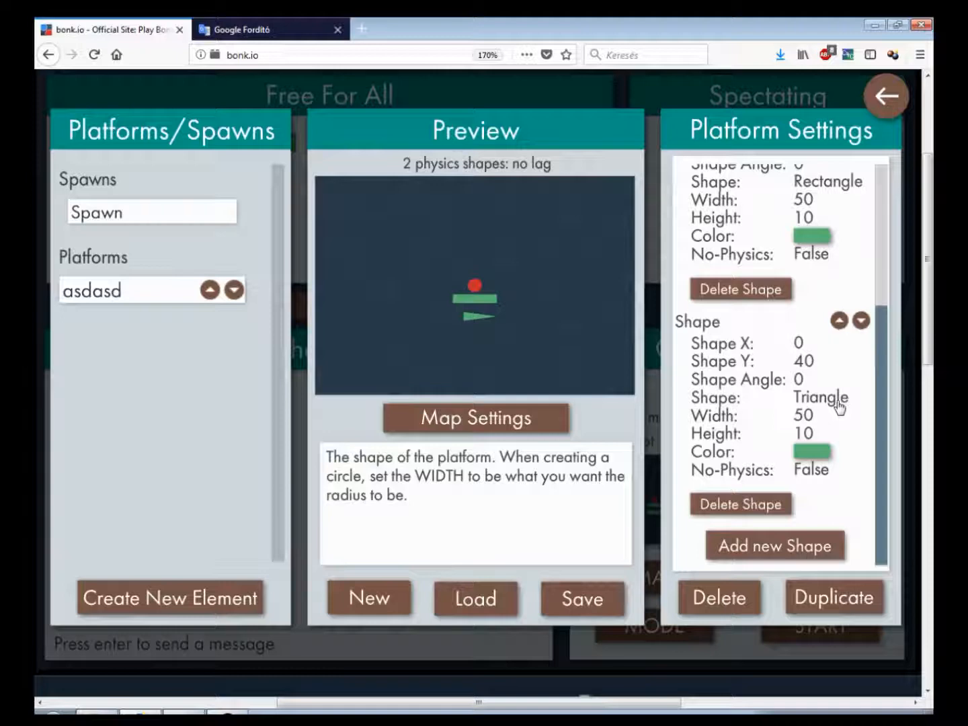
{"action": "left_click", "coordinate": [338, 282]}
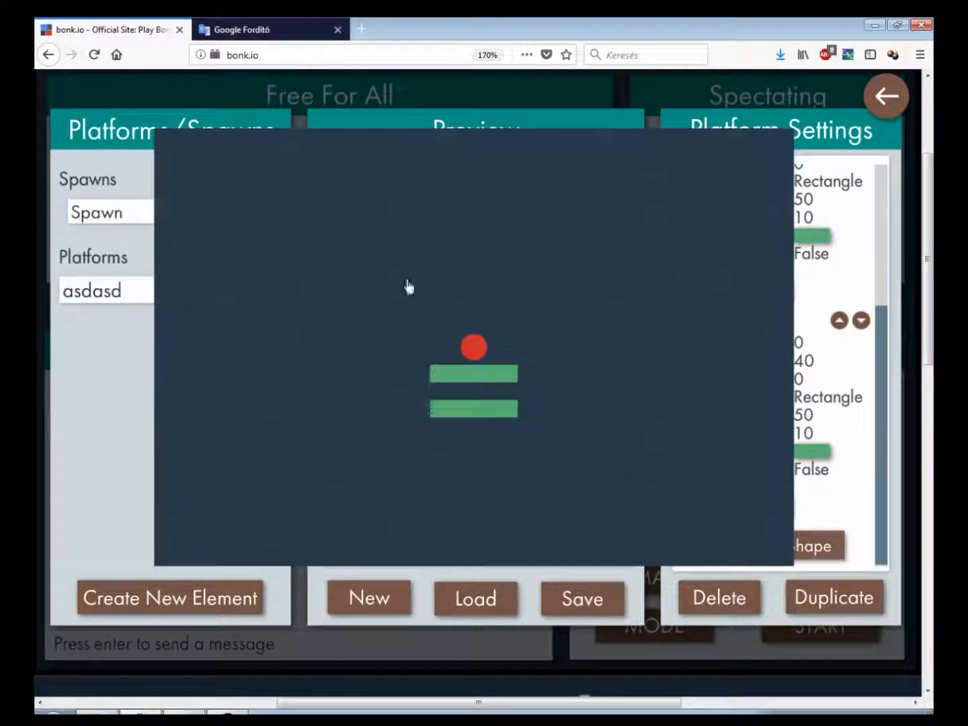
{"action": "left_click", "coordinate": [691, 331]}
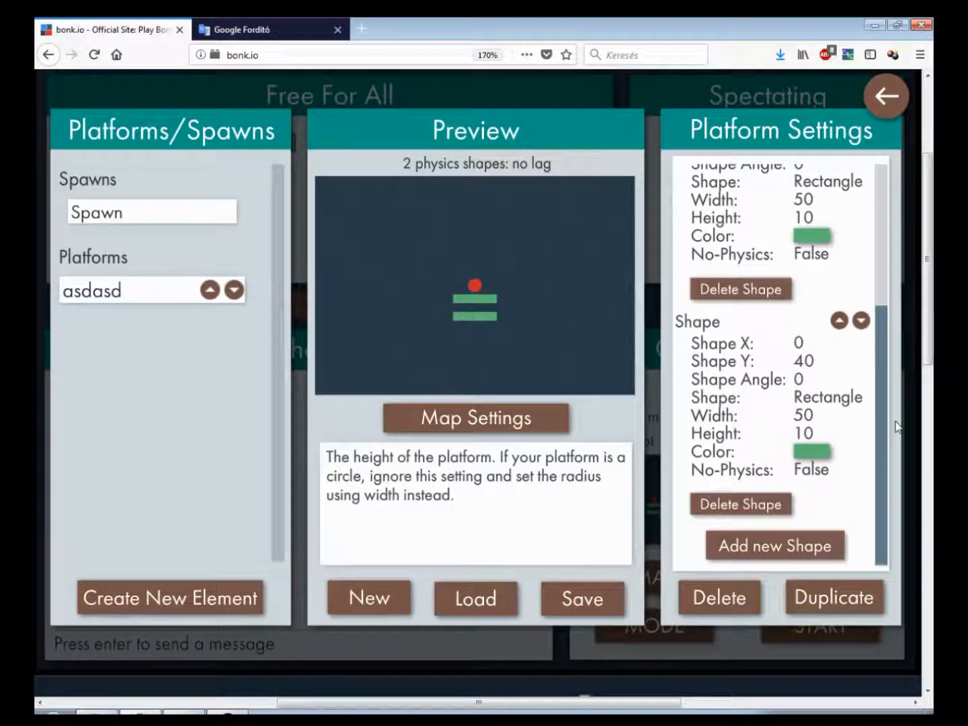
Set the first shape's color to black in the color picker and save it
{"action": "scroll", "coordinate": [884, 432], "scroll_direction": "up", "scroll_amount": 3}
{"action": "scroll", "coordinate": [827, 365], "scroll_direction": "down", "scroll_amount": 1}
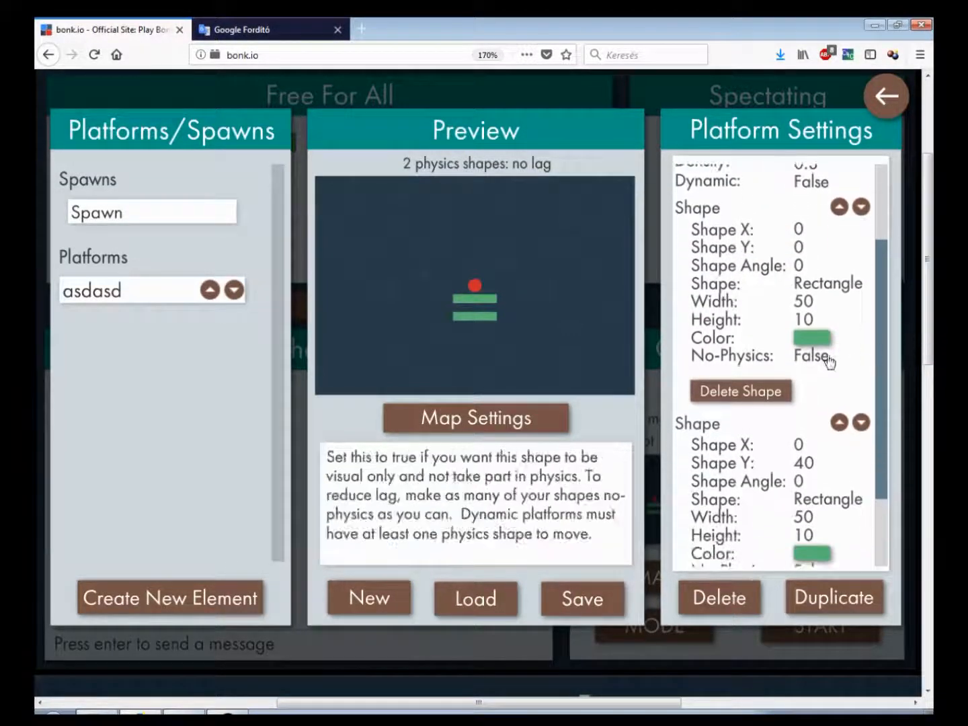
{"action": "scroll", "coordinate": [862, 338], "scroll_direction": "up", "scroll_amount": 1}
{"action": "scroll", "coordinate": [867, 337], "scroll_direction": "down", "scroll_amount": 1}
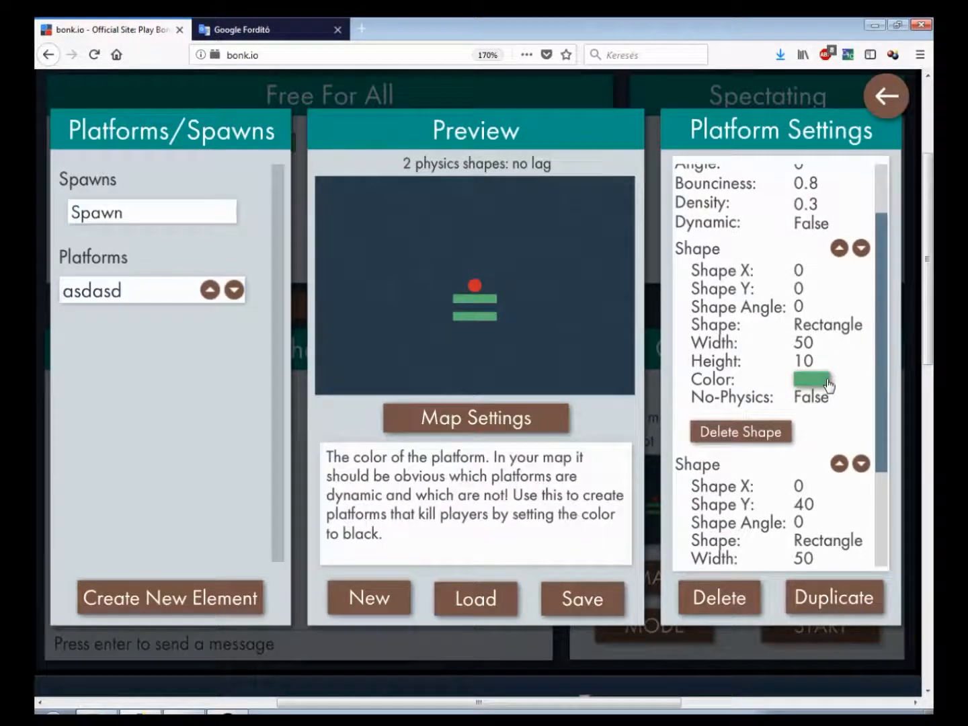
{"action": "left_click", "coordinate": [829, 384]}
{"action": "left_click", "coordinate": [872, 460]}
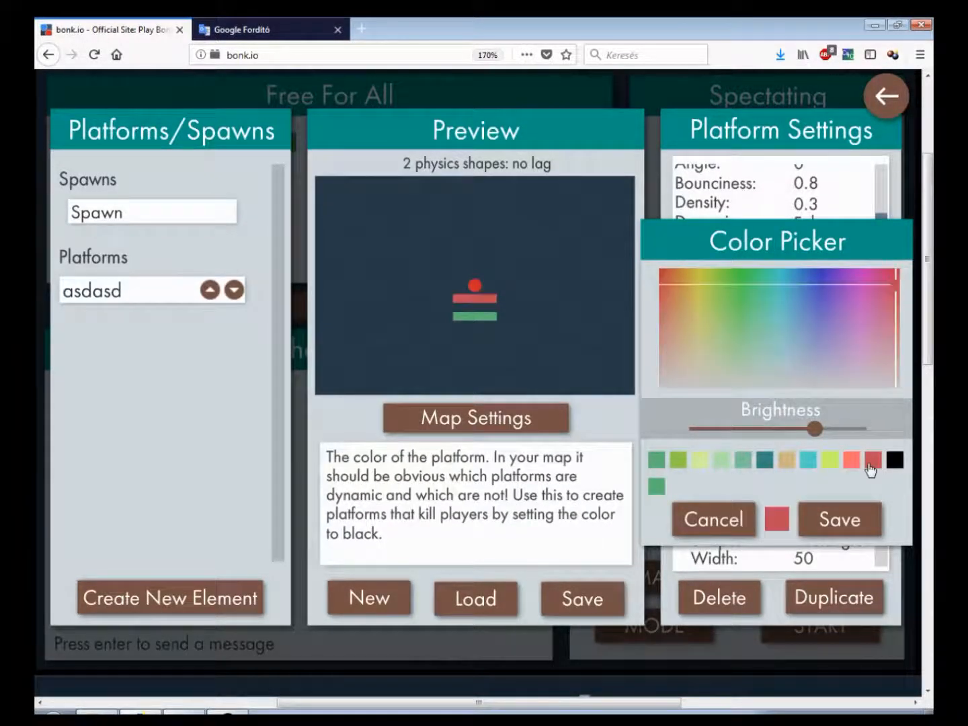
{"action": "left_click", "coordinate": [836, 461]}
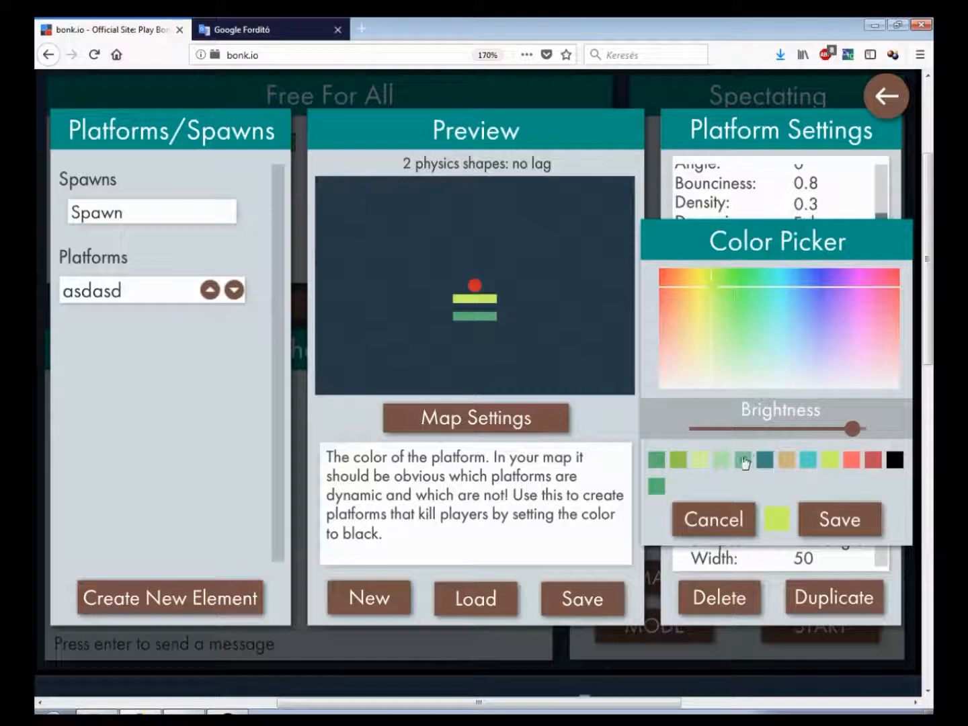
{"action": "left_click", "coordinate": [763, 460]}
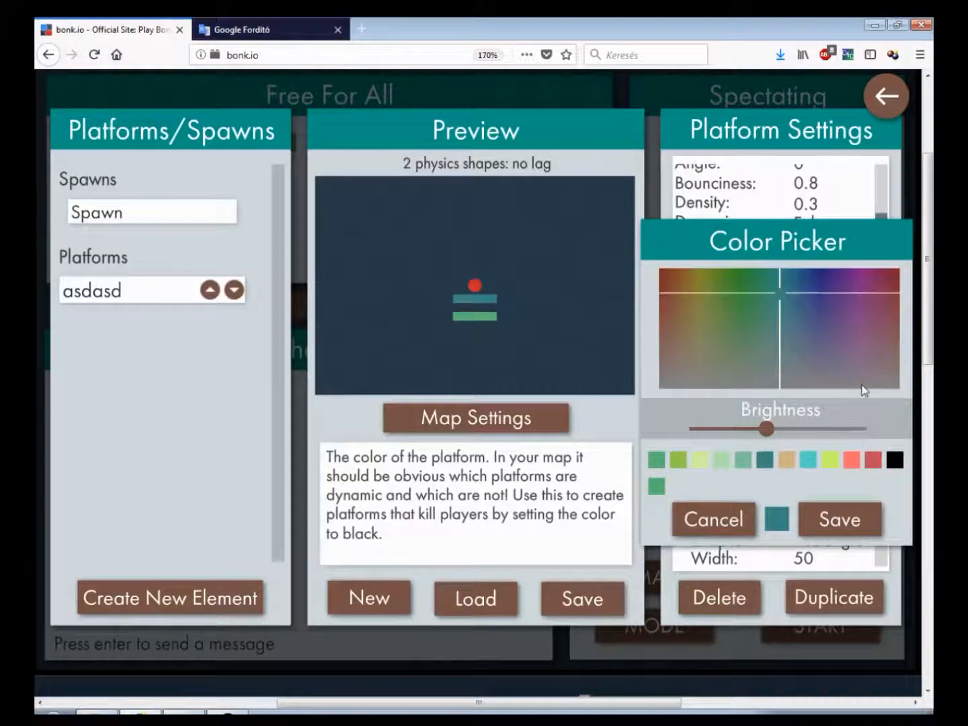
{"action": "mouse_move", "coordinate": [814, 284]}
{"action": "left_mouse_down"}
{"action": "mouse_move", "coordinate": [788, 313]}
{"action": "mouse_move", "coordinate": [659, 324]}
{"action": "mouse_move", "coordinate": [819, 310]}
{"action": "mouse_move", "coordinate": [794, 309]}
{"action": "mouse_move", "coordinate": [811, 329]}
{"action": "mouse_move", "coordinate": [822, 297]}
{"action": "left_mouse_up"}
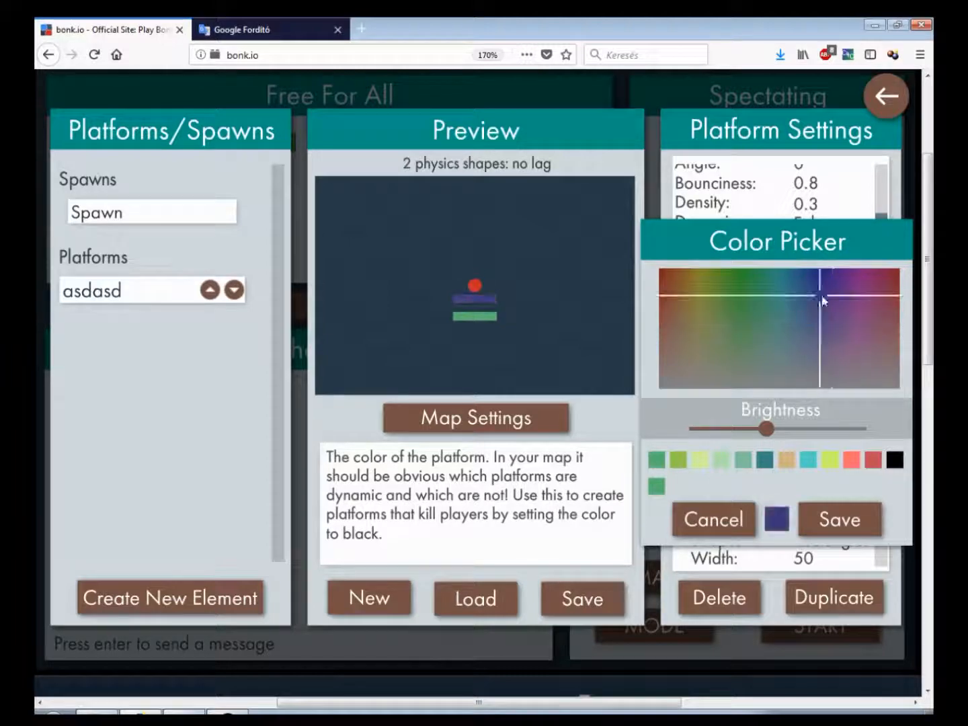
{"action": "left_click_drag", "start_coordinate": [799, 429], "coordinate": [849, 429]}
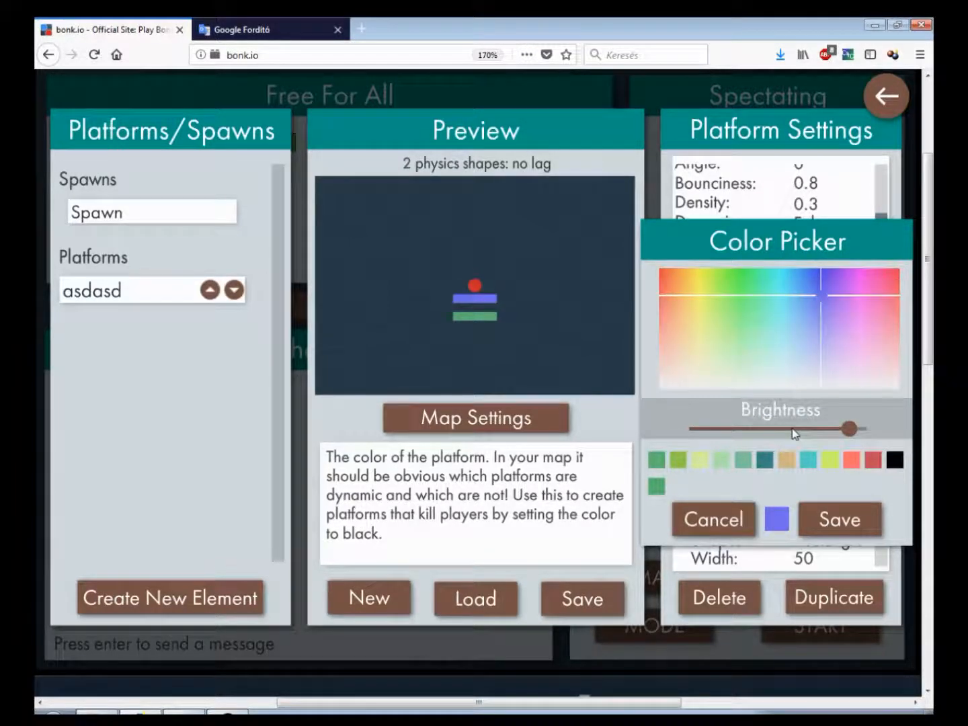
{"action": "left_click", "coordinate": [753, 430]}
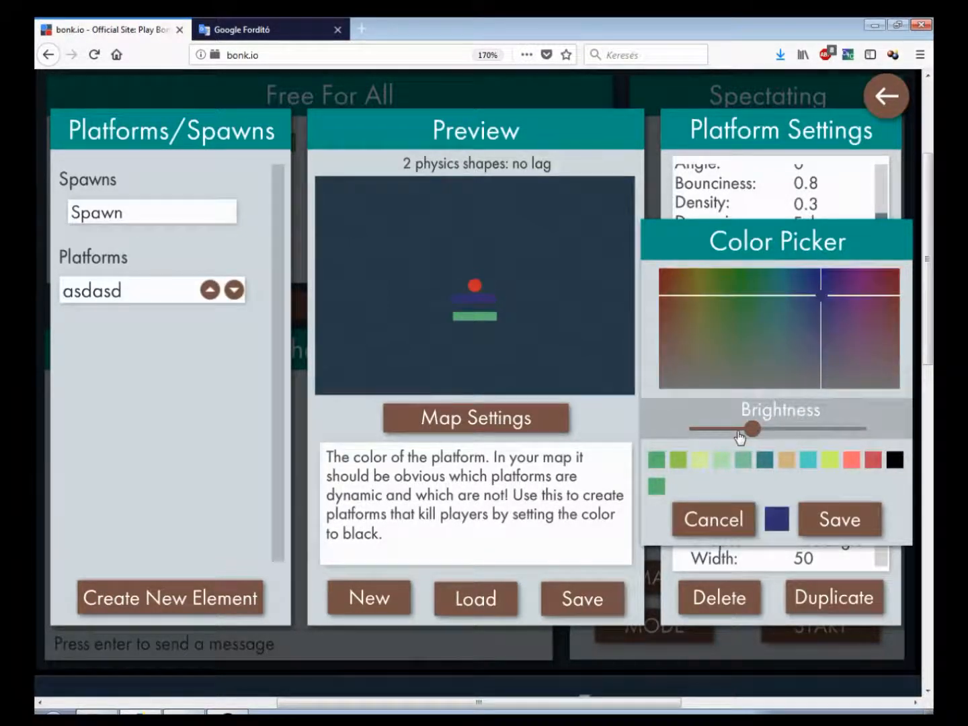
{"action": "left_click", "coordinate": [895, 461]}
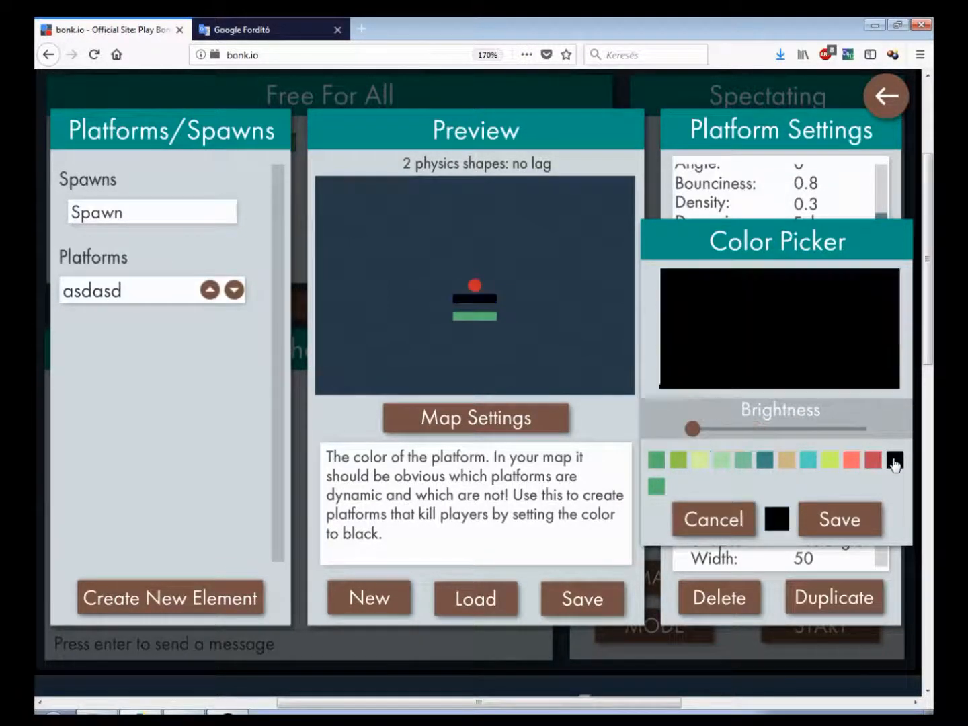
{"action": "left_click", "coordinate": [869, 530]}
Leave the editor and test the map with the black platform in a game
{"action": "left_click", "coordinate": [887, 96]}
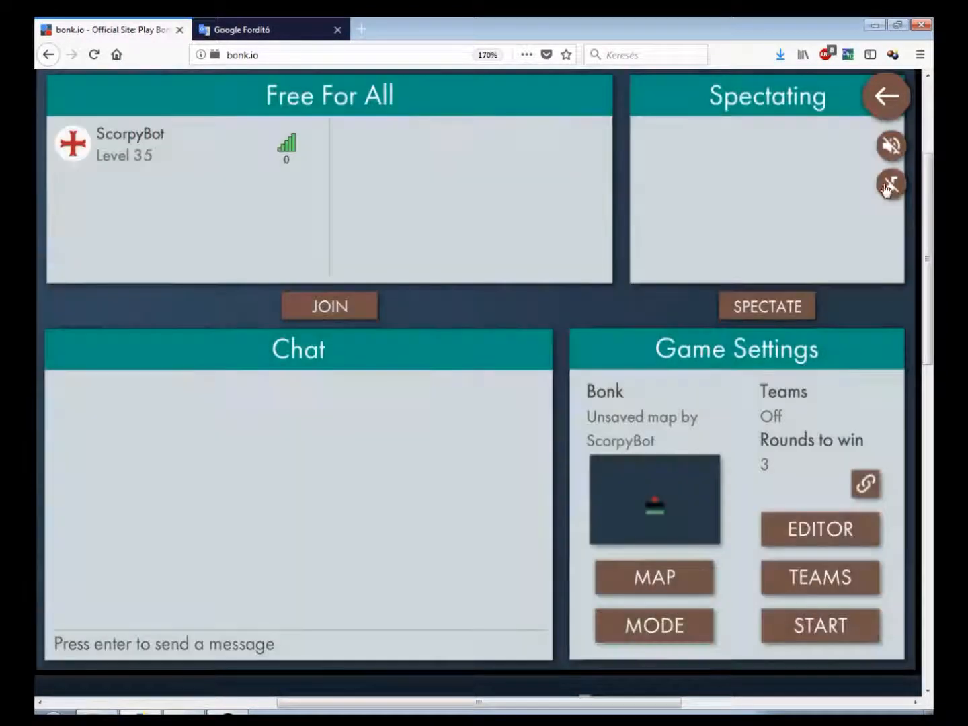
{"action": "scroll", "coordinate": [822, 623], "scroll_direction": "down", "scroll_amount": 2}
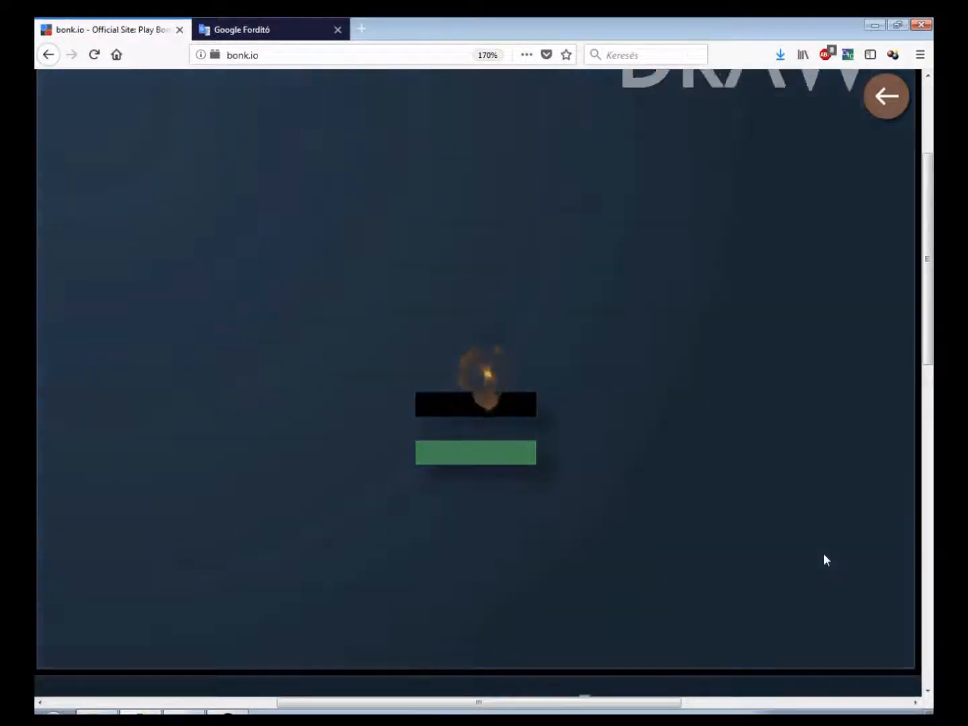
{"action": "left_click", "coordinate": [886, 97]}
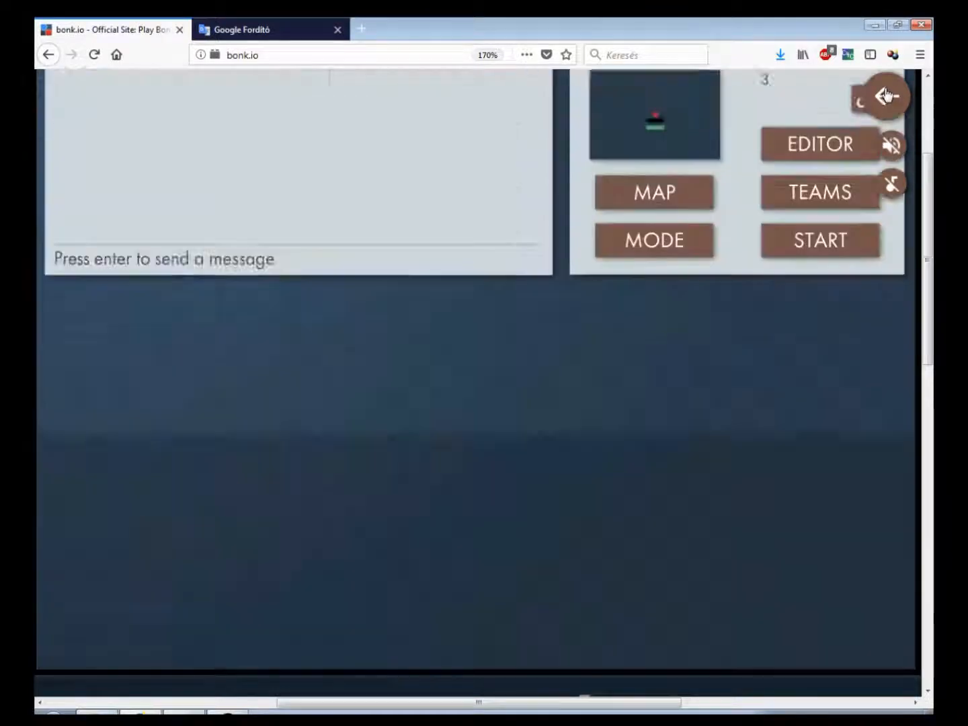
Open the map editor and set the asdasd platform's first shape color to lime green, saving the color
{"action": "left_click", "coordinate": [815, 543]}
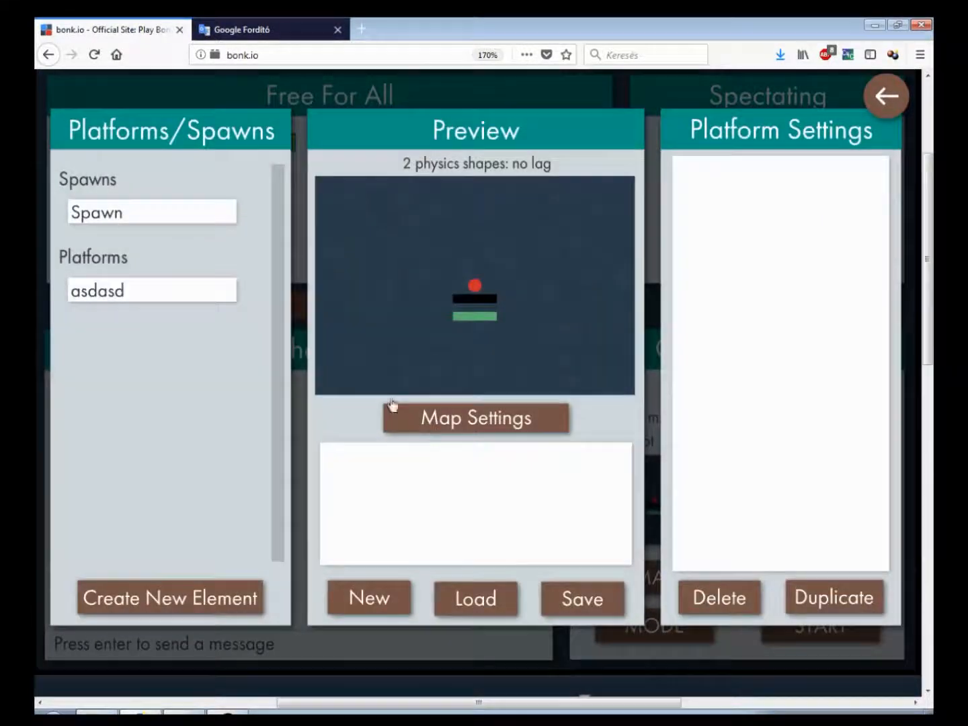
{"action": "left_click", "coordinate": [158, 289]}
{"action": "left_click", "coordinate": [811, 454]}
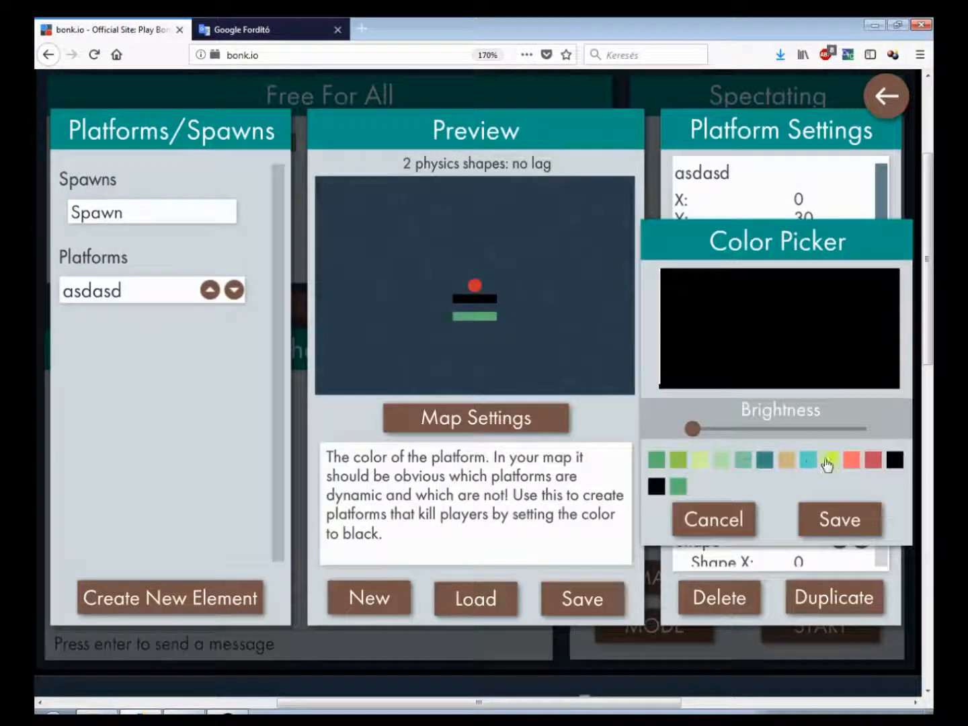
{"action": "left_click", "coordinate": [837, 464]}
{"action": "left_click", "coordinate": [841, 517]}
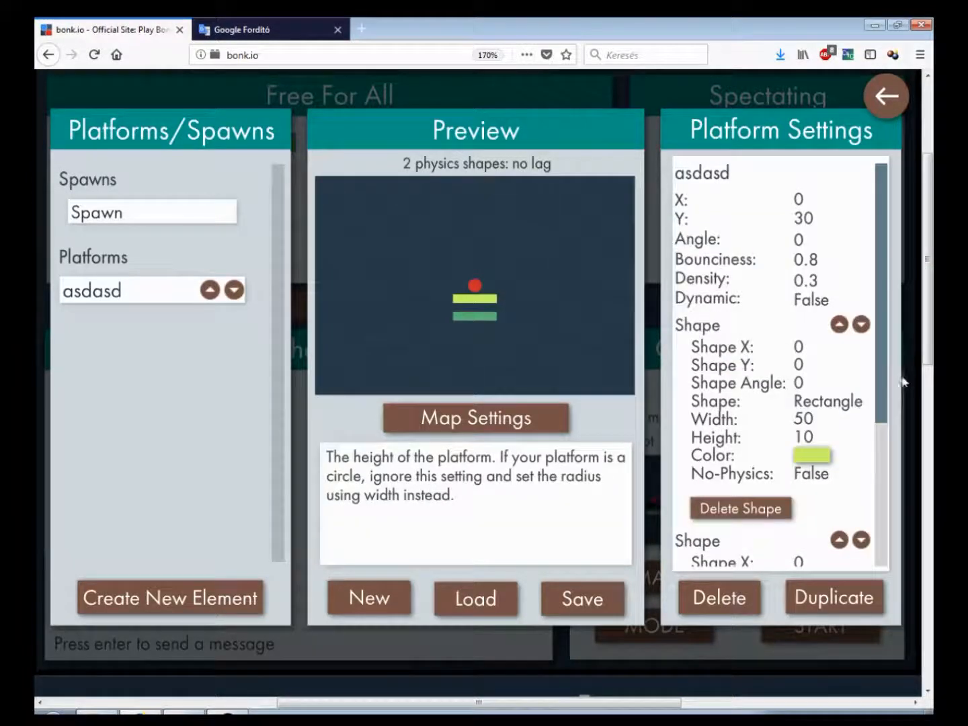
Add a new shape to the asdasd platform and make it a Circle with No-Physics set to True
{"action": "scroll", "coordinate": [715, 398], "scroll_direction": "down", "scroll_amount": 1}
{"action": "scroll", "coordinate": [715, 397], "scroll_direction": "down", "scroll_amount": 3}
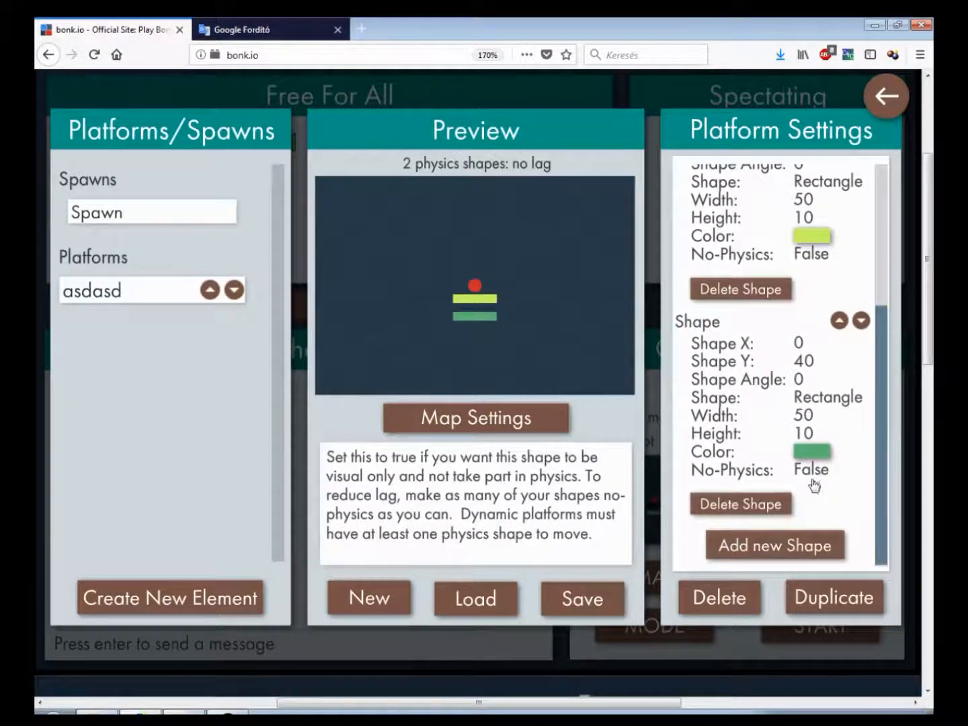
{"action": "left_click", "coordinate": [800, 545]}
{"action": "scroll", "coordinate": [864, 542], "scroll_direction": "down", "scroll_amount": 1}
{"action": "scroll", "coordinate": [864, 541], "scroll_direction": "down", "scroll_amount": 1}
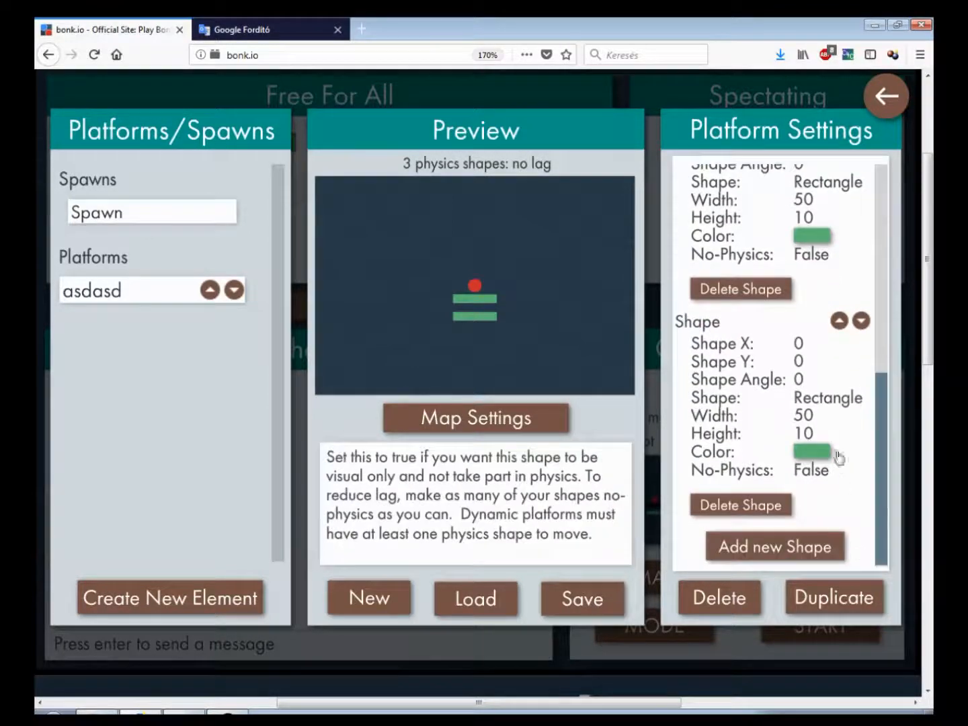
{"action": "left_click", "coordinate": [834, 398]}
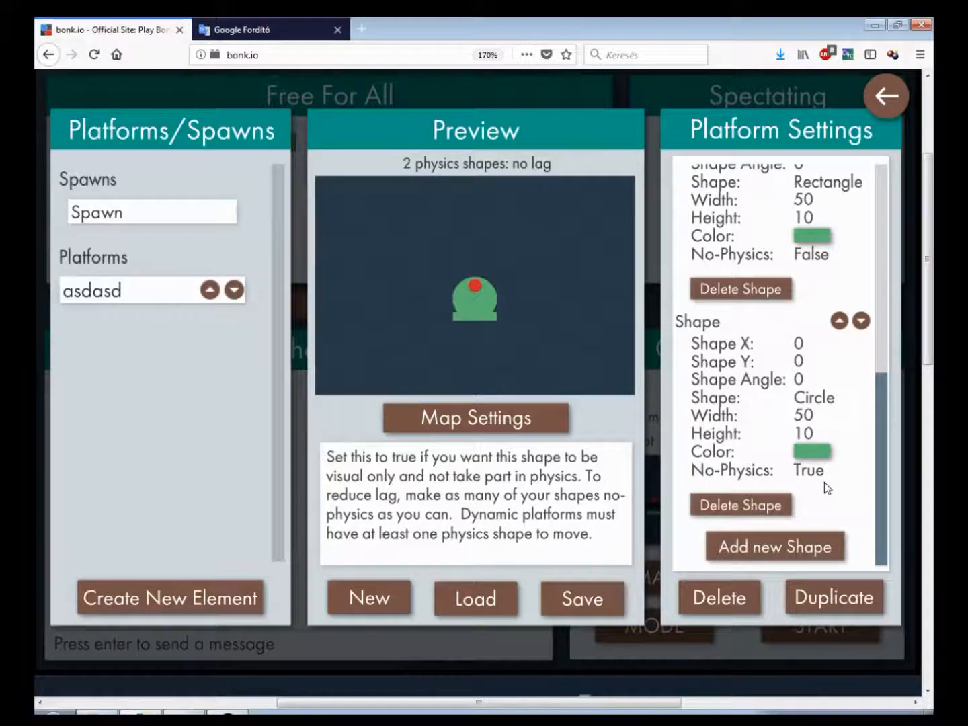
Leave the editor, start a game, move the player left and right on the map, and return to the lobby
{"action": "left_click", "coordinate": [887, 95]}
{"action": "left_click", "coordinate": [799, 625]}
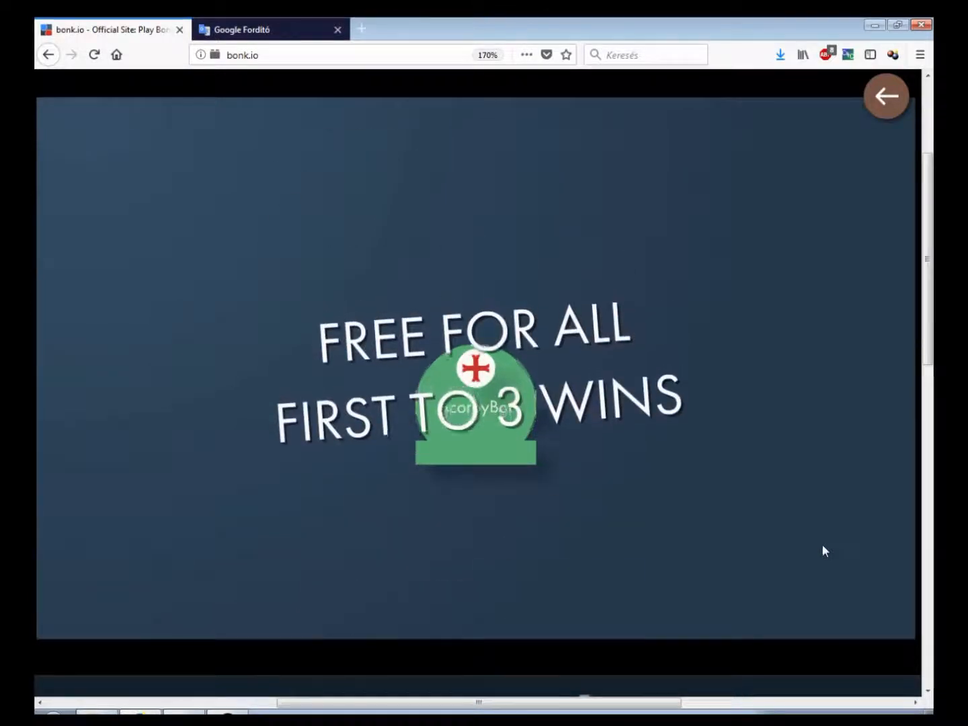
{"action": "key", "text": "Left"}
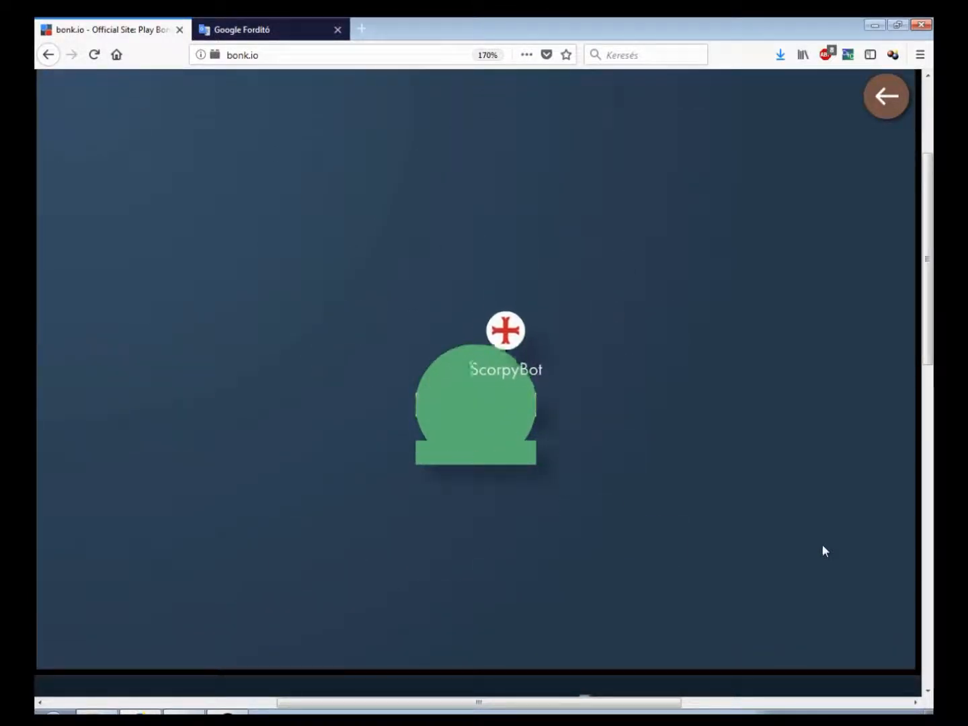
{"action": "key", "text": "Right"}
{"action": "key", "text": "Left"}
{"action": "key", "text": "Right"}
{"action": "key", "text": "Left"}
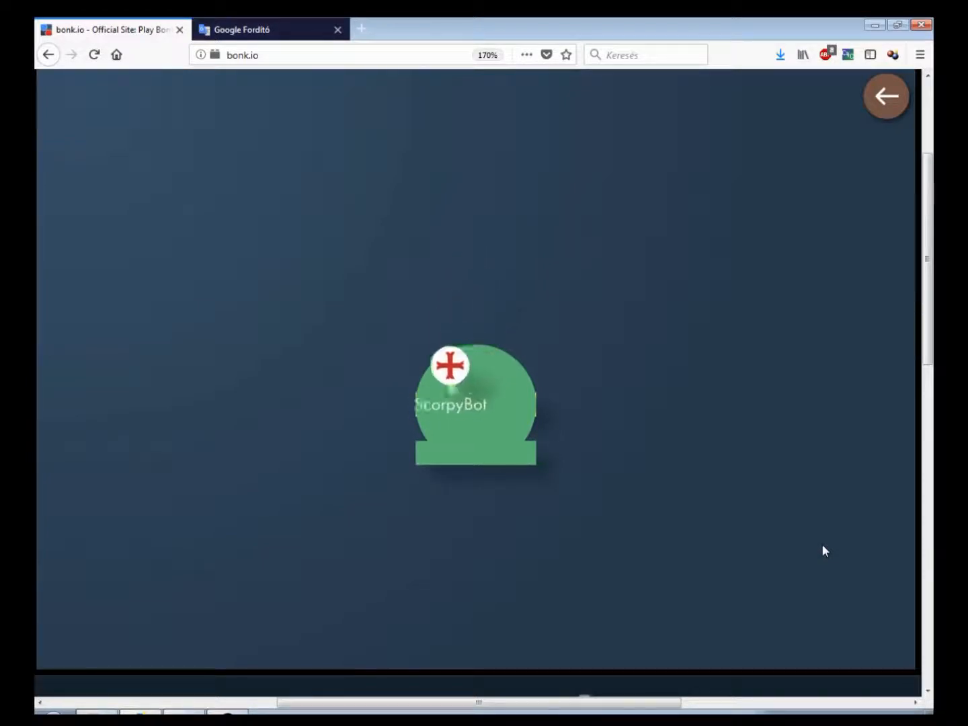
{"action": "key", "text": "Right"}
{"action": "key", "text": "Left"}
{"action": "key", "text": "Right"}
{"action": "key", "text": "Left"}
{"action": "key", "text": "Right"}
{"action": "key", "text": "Left"}
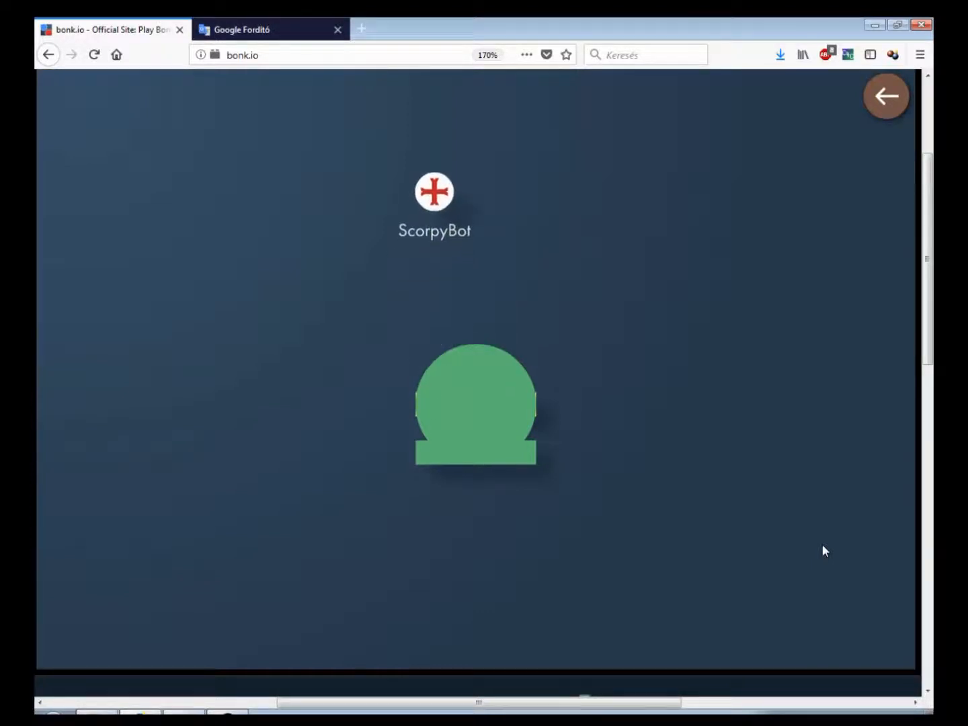
{"action": "left_click", "coordinate": [886, 97]}
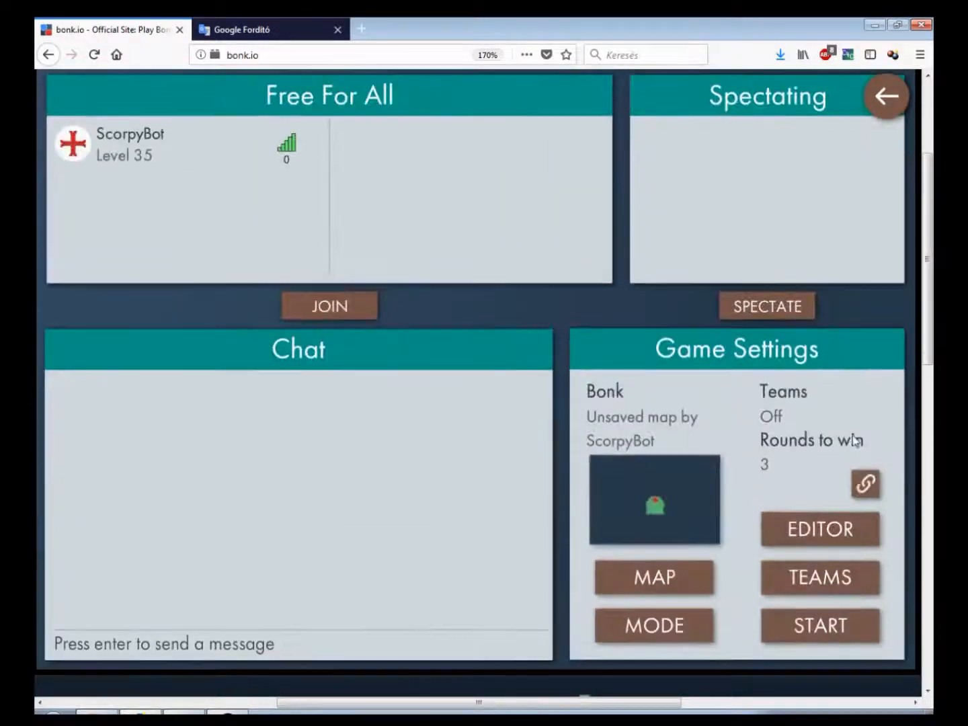
Reopen the editor and move the circle shape up to first place in the asdasd platform's shape order
{"action": "left_click", "coordinate": [832, 525]}
{"action": "left_click", "coordinate": [76, 296]}
{"action": "mouse_move", "coordinate": [804, 217]}
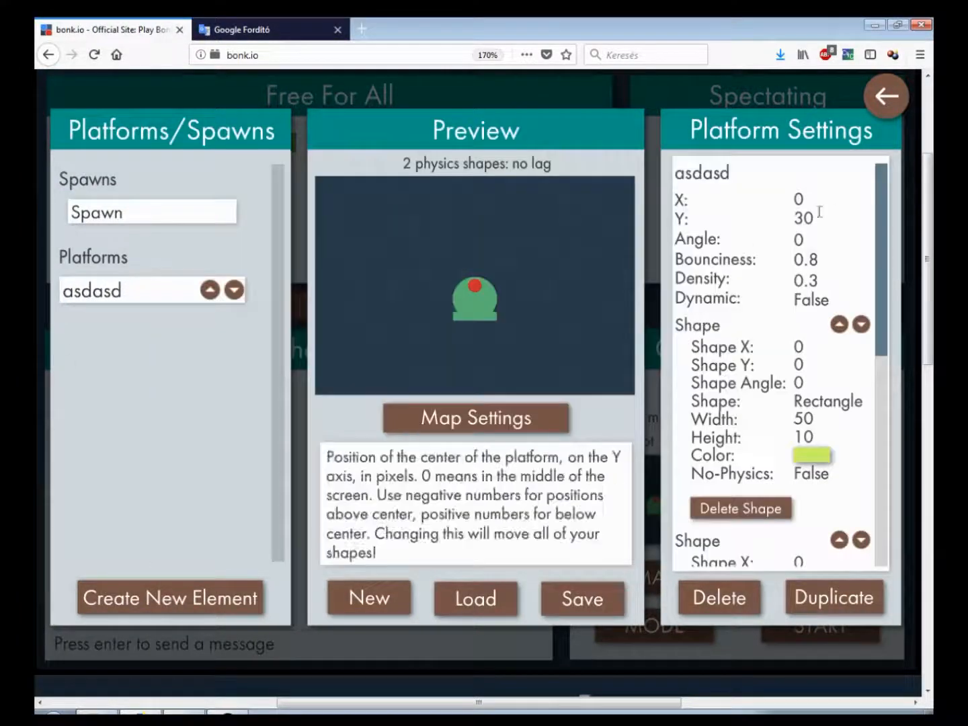
{"action": "scroll", "coordinate": [875, 256], "scroll_direction": "down", "scroll_amount": 4}
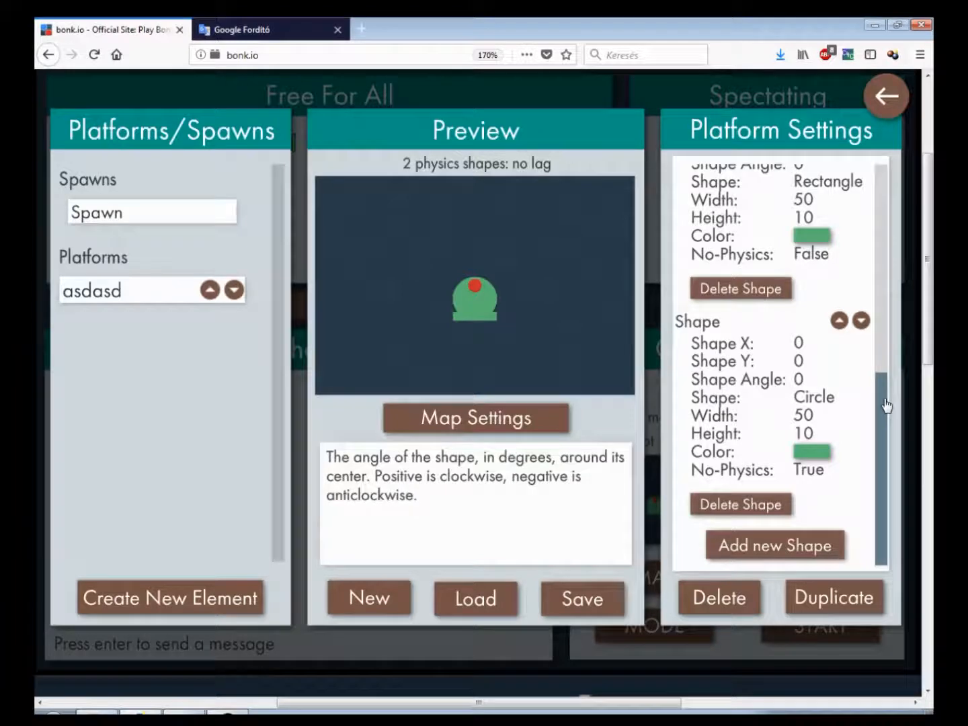
{"action": "scroll", "coordinate": [883, 384], "scroll_direction": "up", "scroll_amount": 2}
{"action": "left_click_drag", "start_coordinate": [884, 409], "coordinate": [899, 430]}
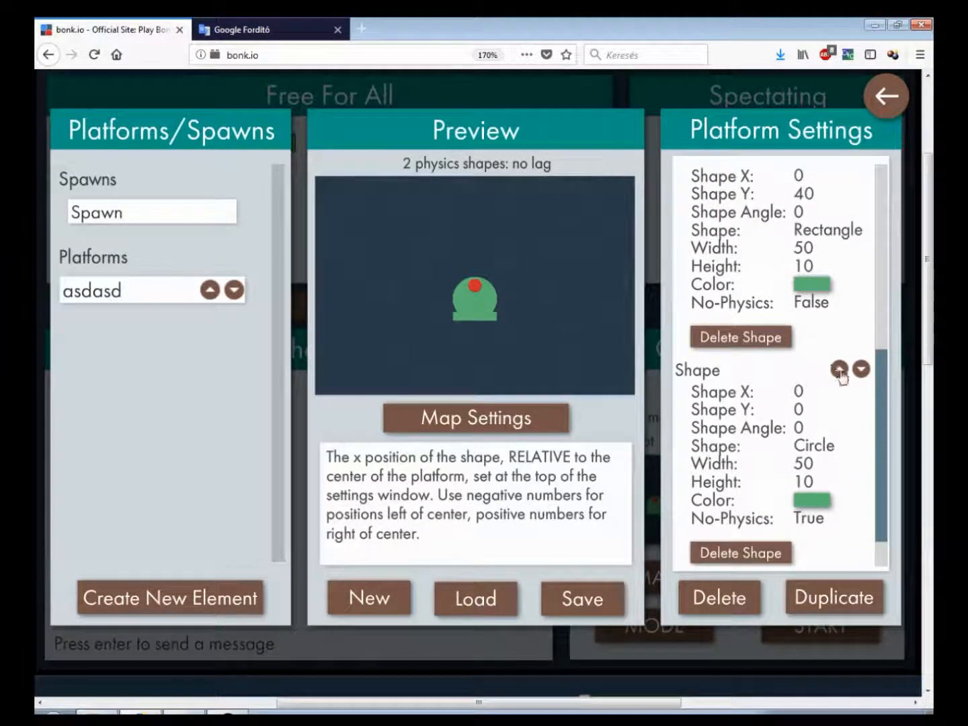
{"action": "left_click_drag", "start_coordinate": [882, 394], "coordinate": [885, 430]}
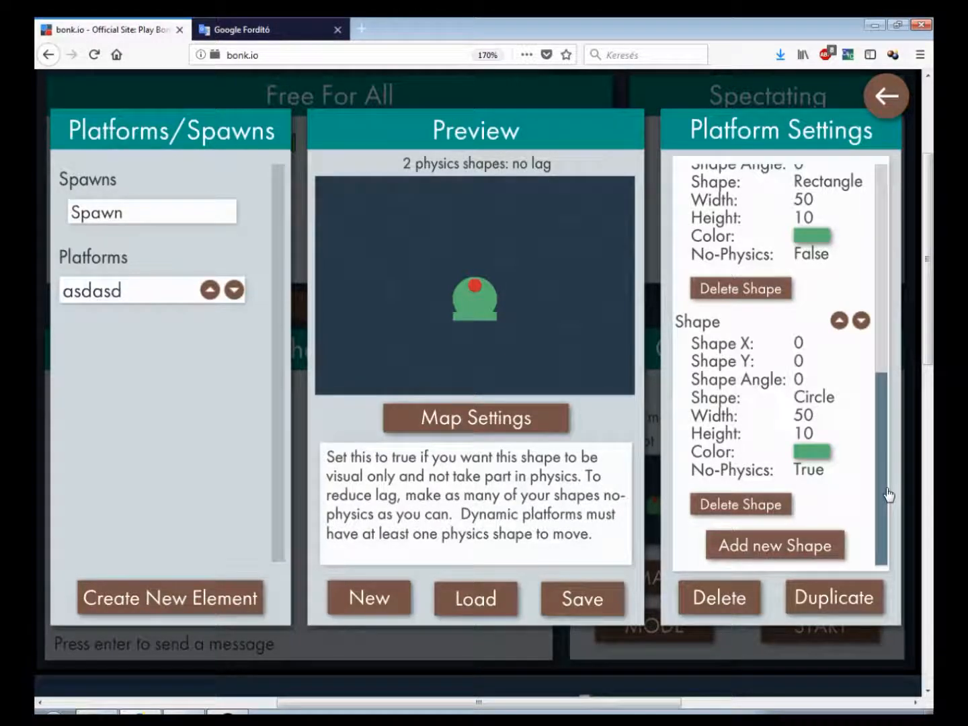
{"action": "left_click_drag", "start_coordinate": [887, 493], "coordinate": [892, 427]}
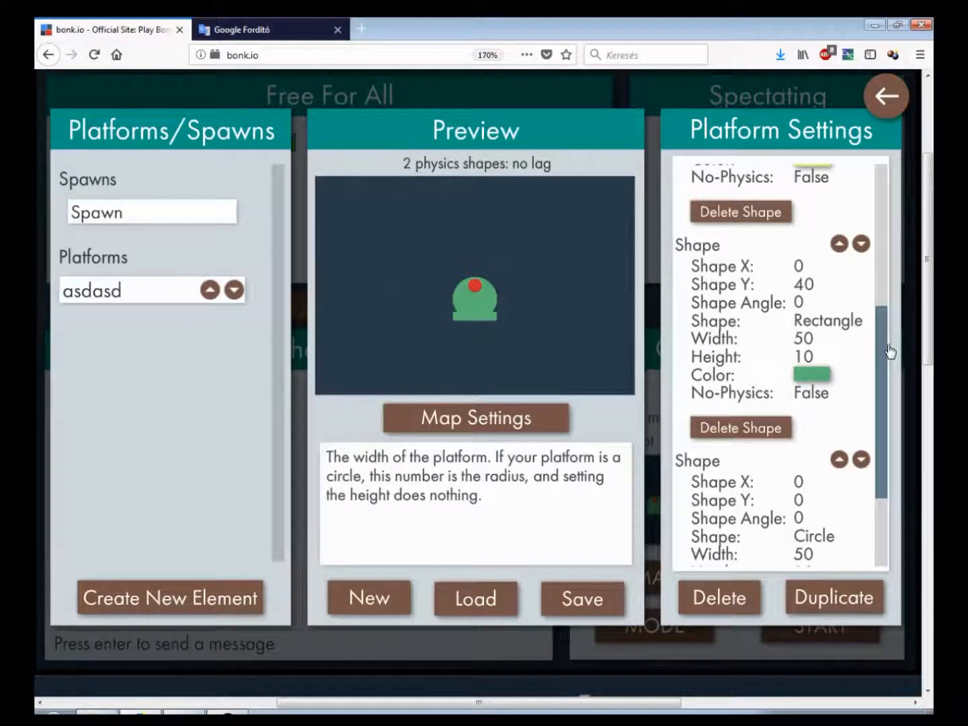
{"action": "left_click_drag", "start_coordinate": [891, 351], "coordinate": [887, 421]}
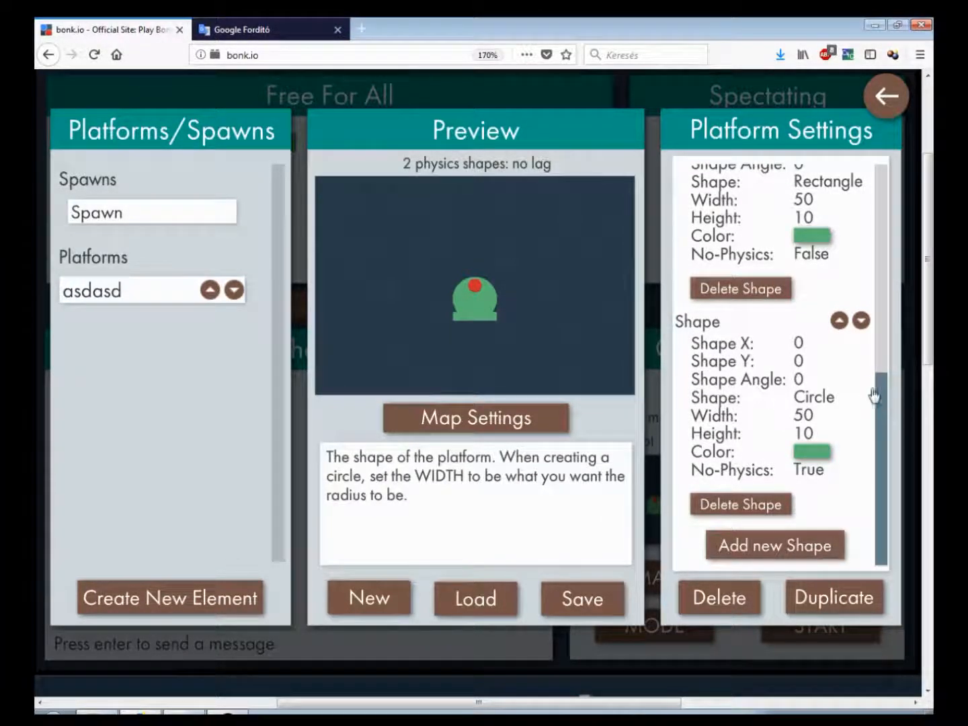
{"action": "scroll", "coordinate": [861, 397], "scroll_direction": "up", "scroll_amount": 2}
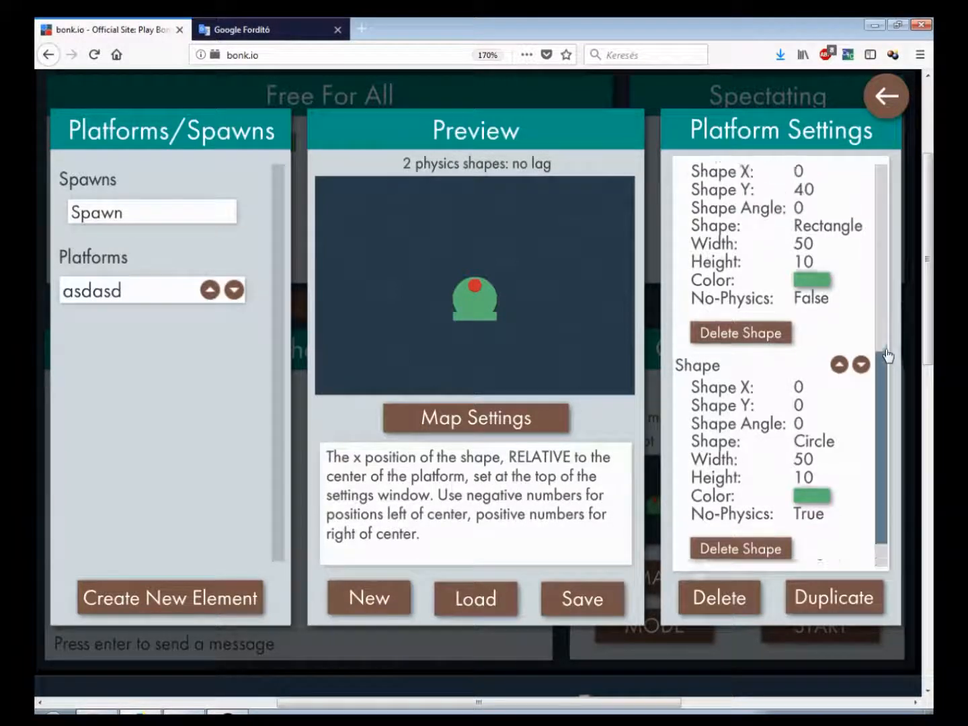
{"action": "left_click", "coordinate": [838, 408]}
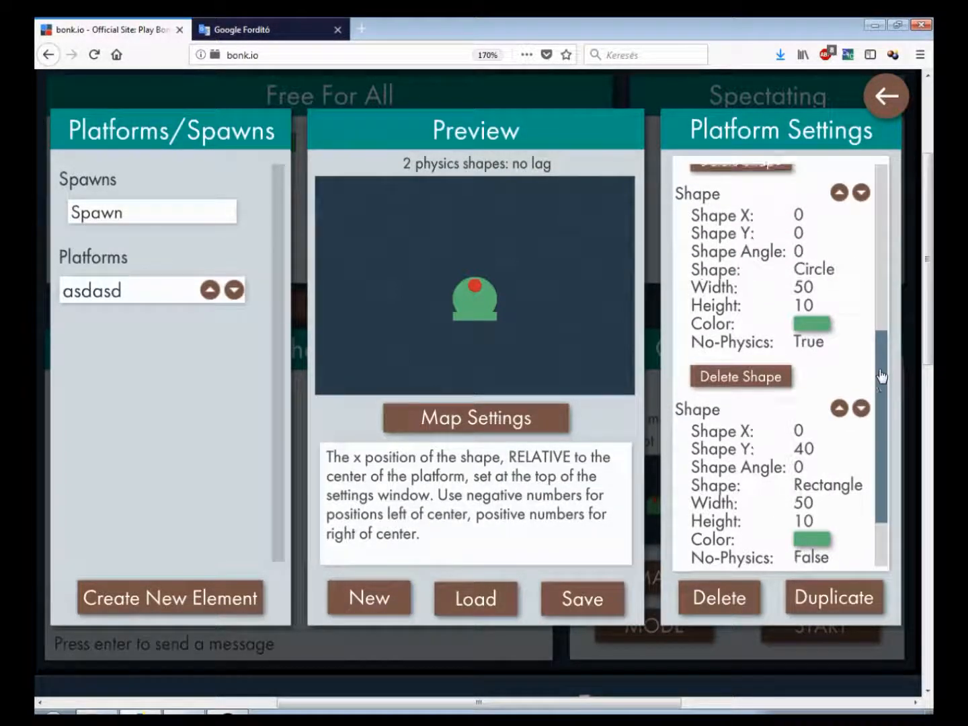
{"action": "scroll", "coordinate": [868, 349], "scroll_direction": "up", "scroll_amount": 2}
{"action": "left_click", "coordinate": [842, 278]}
{"action": "scroll", "coordinate": [894, 302], "scroll_direction": "up", "scroll_amount": 3}
{"action": "scroll", "coordinate": [905, 202], "scroll_direction": "up", "scroll_amount": 3}
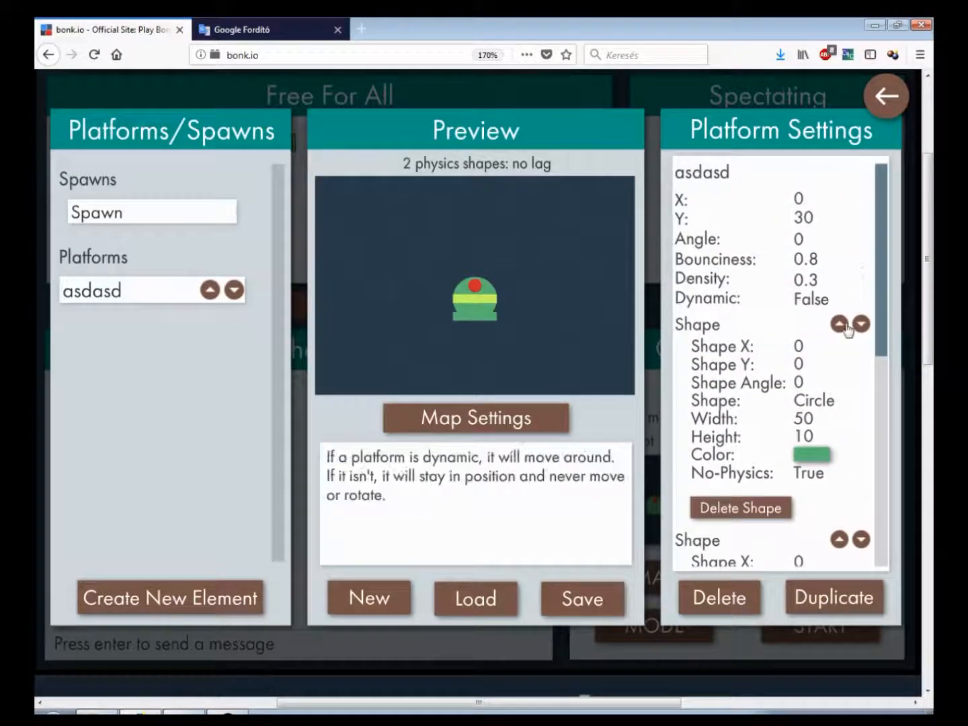
Start a game to test the reordered shapes, then return to the lobby
{"action": "left_click", "coordinate": [878, 111]}
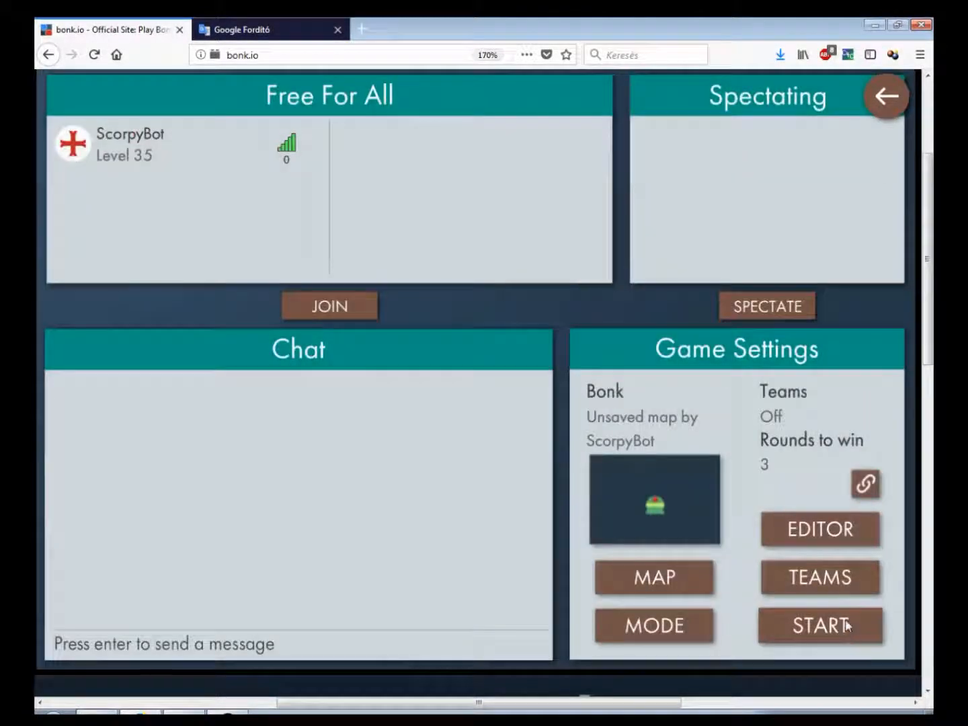
{"action": "left_click", "coordinate": [844, 617]}
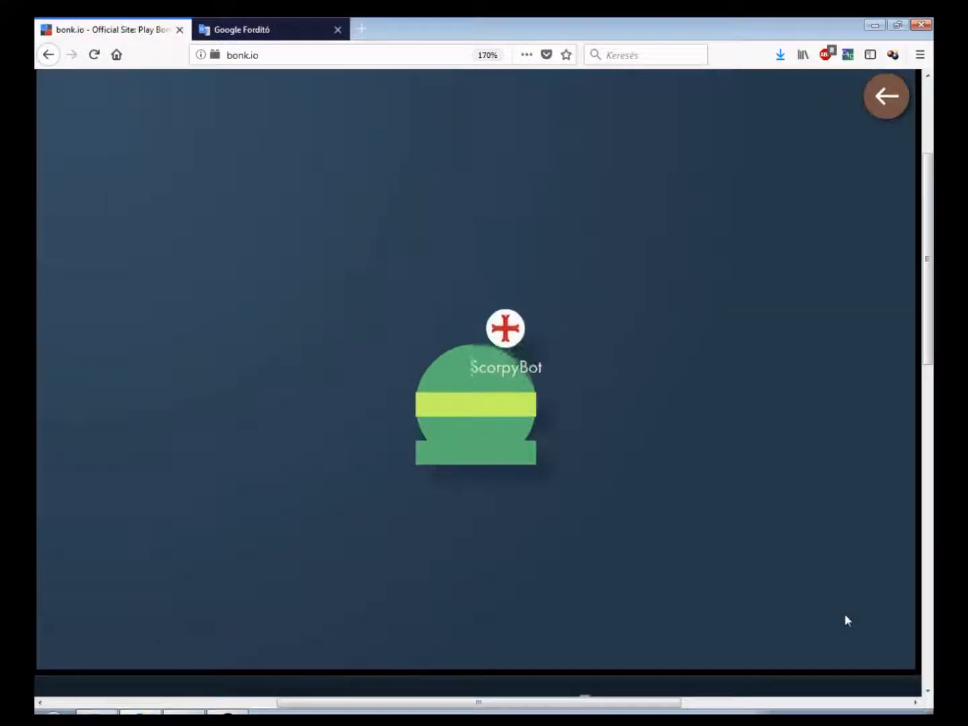
{"action": "key", "text": "Right"}
{"action": "key", "text": "Left"}
{"action": "left_click", "coordinate": [886, 101]}
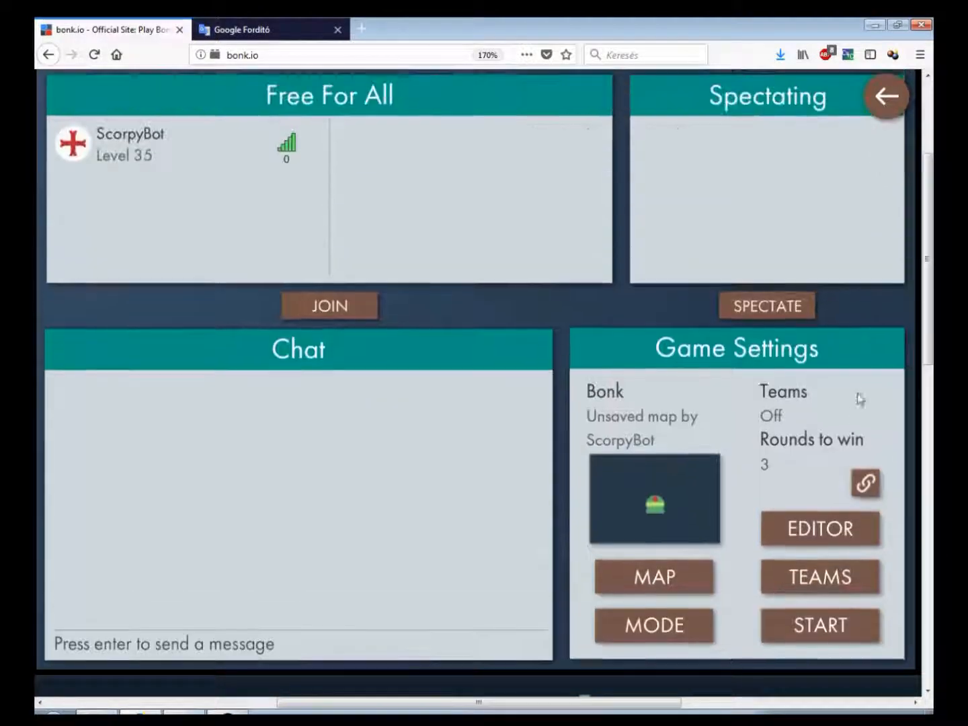
In the editor, rename the spawn to fart and set its start speed X and Y to 10
{"action": "left_click", "coordinate": [826, 512]}
{"action": "left_click", "coordinate": [100, 291]}
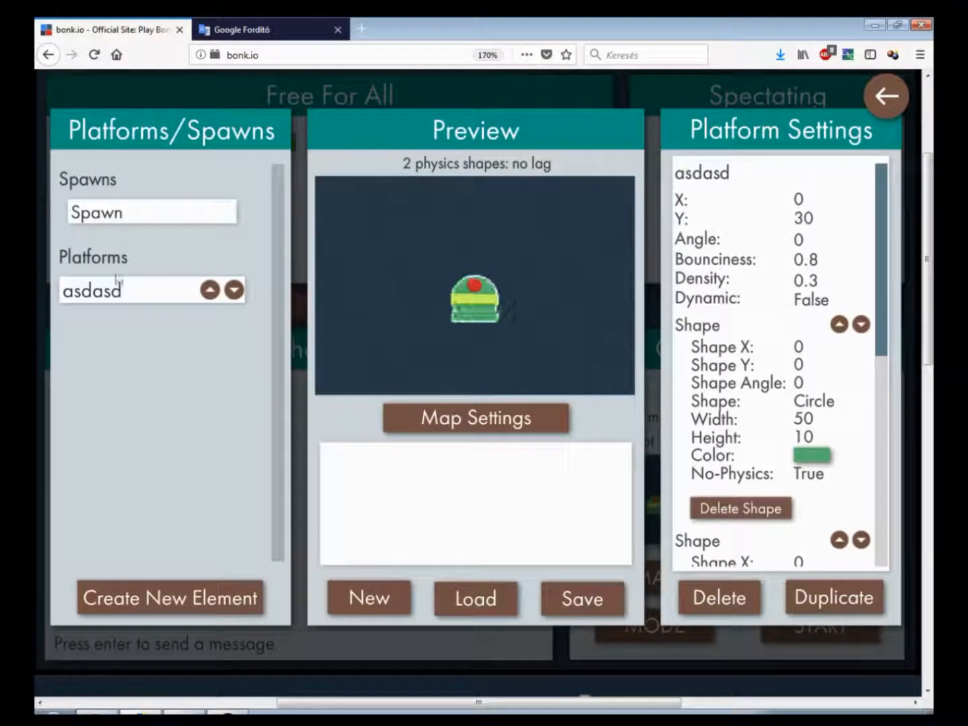
{"action": "left_click", "coordinate": [130, 227]}
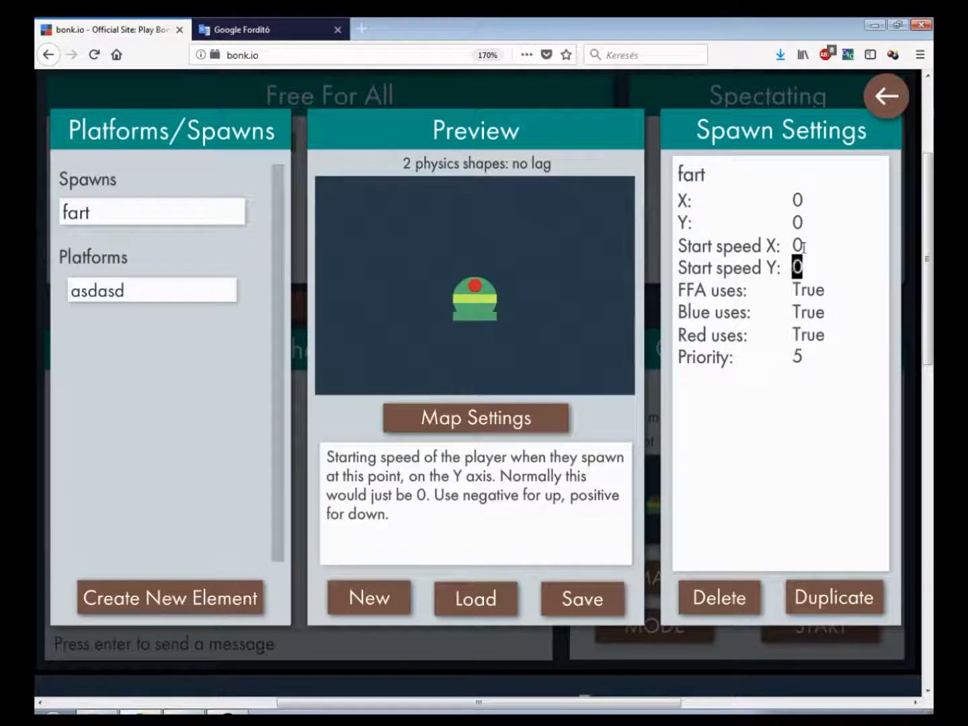
{"action": "type", "text": "10"}
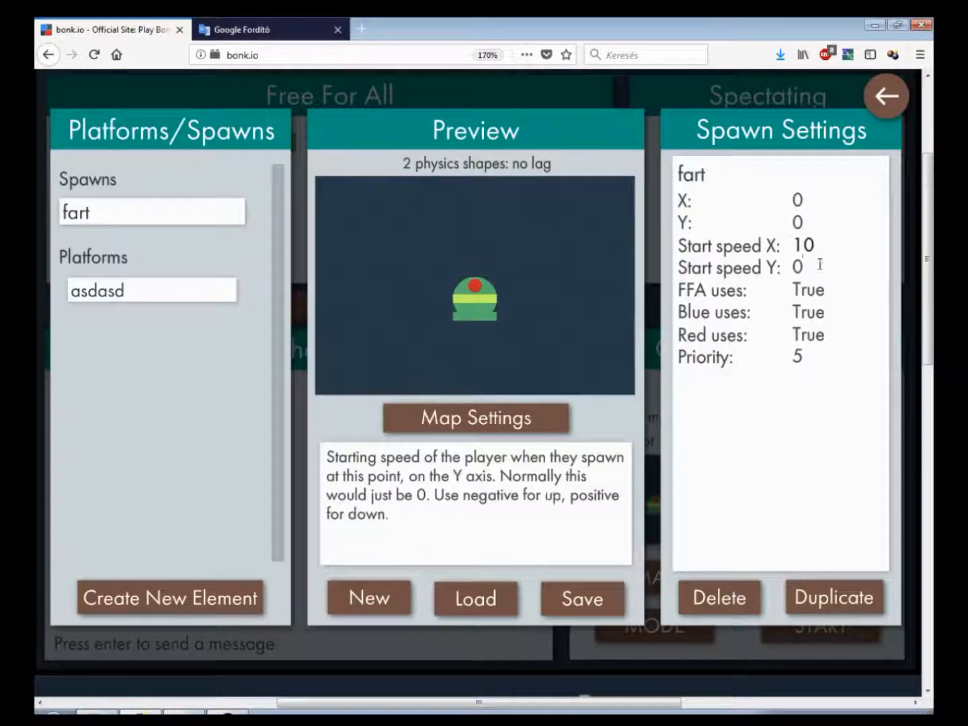
{"action": "type", "text": "0"}
Leave the editor and start a game to test the spawn's starting speed, then exit it
{"action": "left_click", "coordinate": [886, 95]}
{"action": "left_click", "coordinate": [809, 622]}
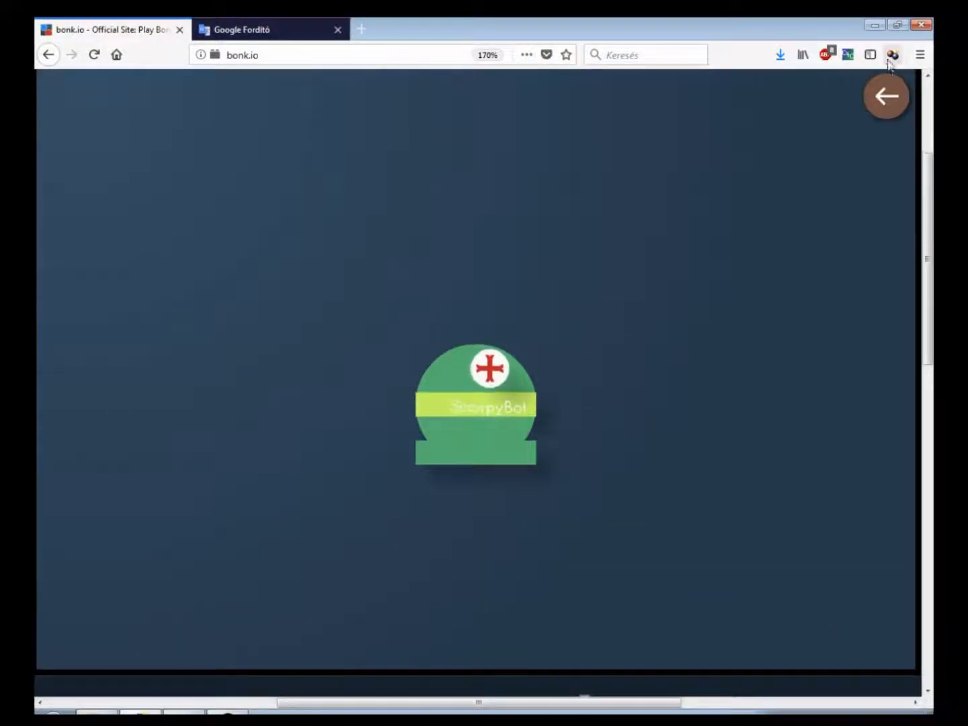
{"action": "left_click", "coordinate": [881, 107]}
Reopen the editor and set the fart spawn's start speed Y to -10
{"action": "left_click", "coordinate": [819, 527]}
{"action": "left_click", "coordinate": [198, 291]}
{"action": "left_click", "coordinate": [160, 216]}
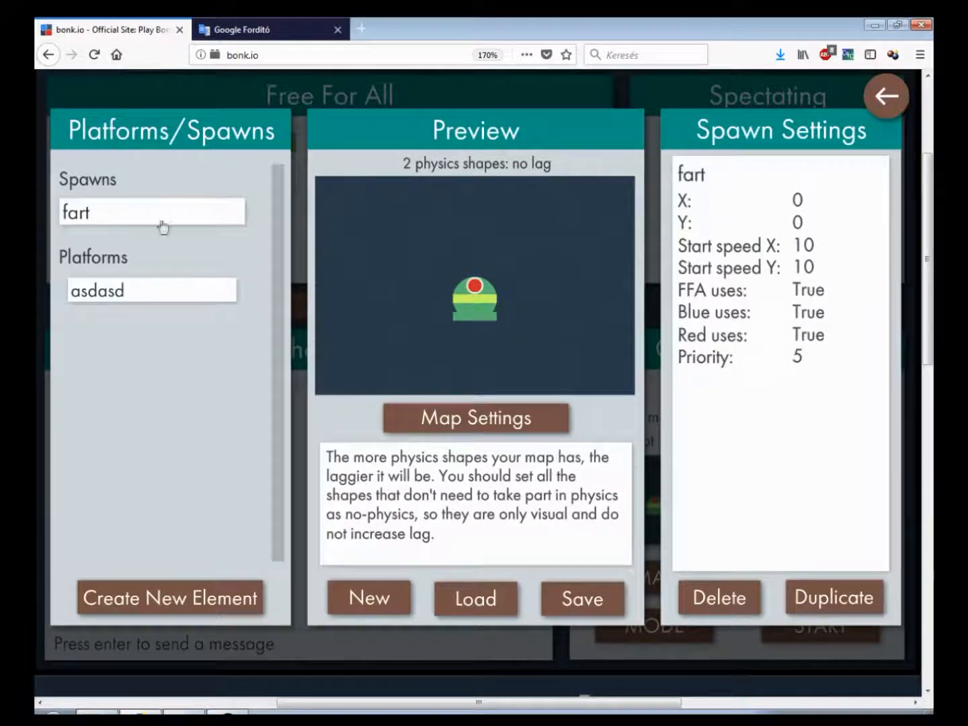
{"action": "mouse_move", "coordinate": [760, 252]}
{"action": "mouse_move", "coordinate": [798, 263]}
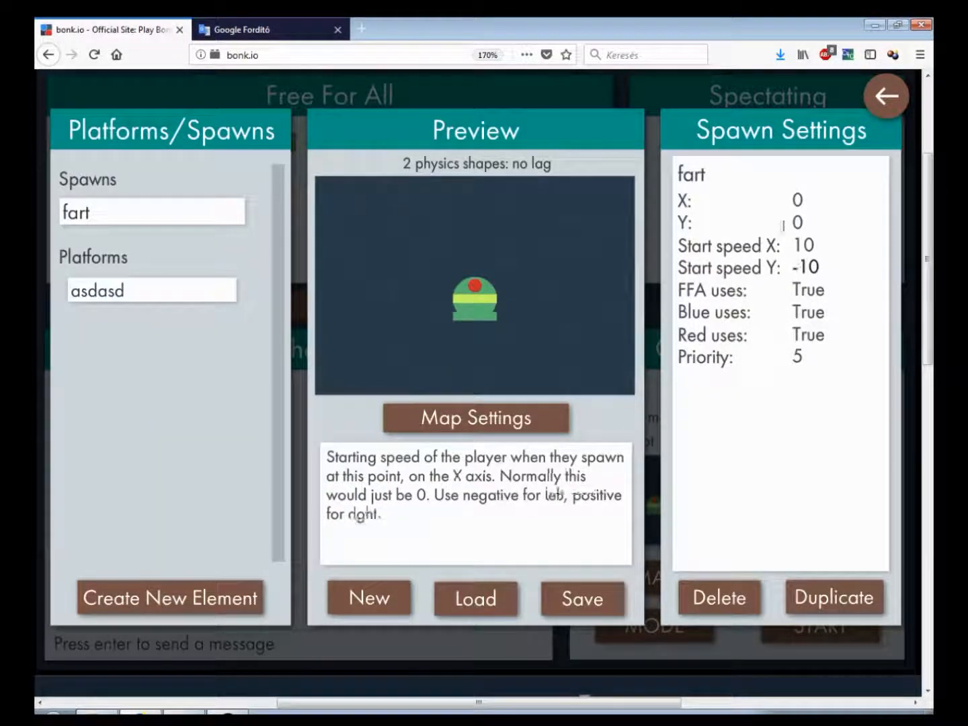
Start a game to test the upward spawn speed, then exit back to the lobby
{"action": "left_click", "coordinate": [886, 100]}
{"action": "left_click", "coordinate": [807, 625]}
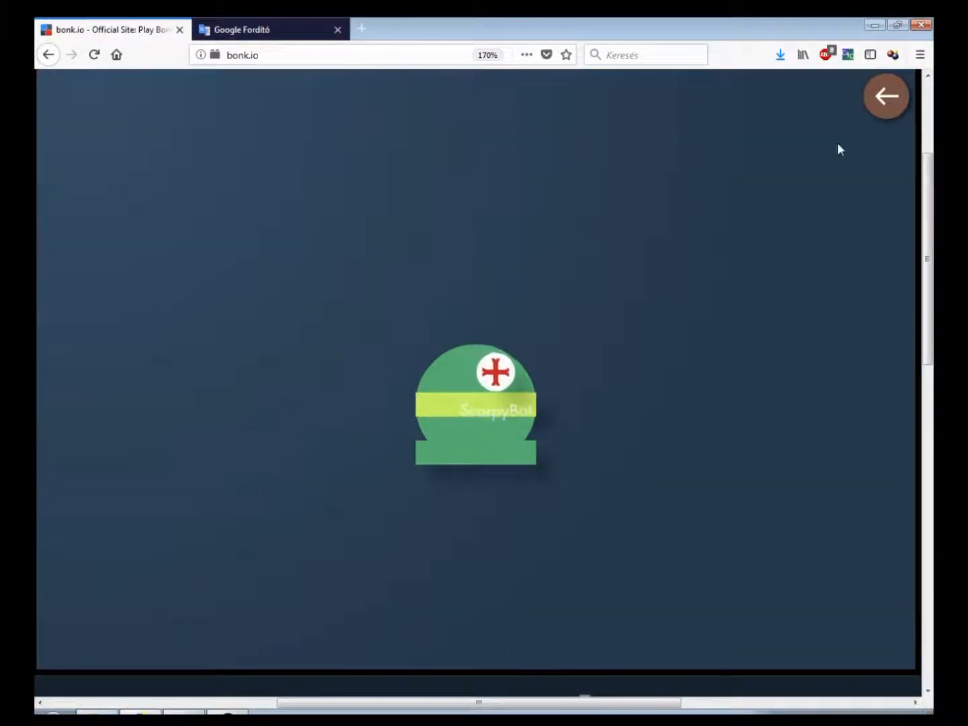
{"action": "left_click", "coordinate": [884, 101]}
Set the fart spawn's start speed X to 100 and start speed Y to -99
{"action": "left_click", "coordinate": [819, 519]}
{"action": "left_click", "coordinate": [132, 292]}
{"action": "left_click", "coordinate": [208, 220]}
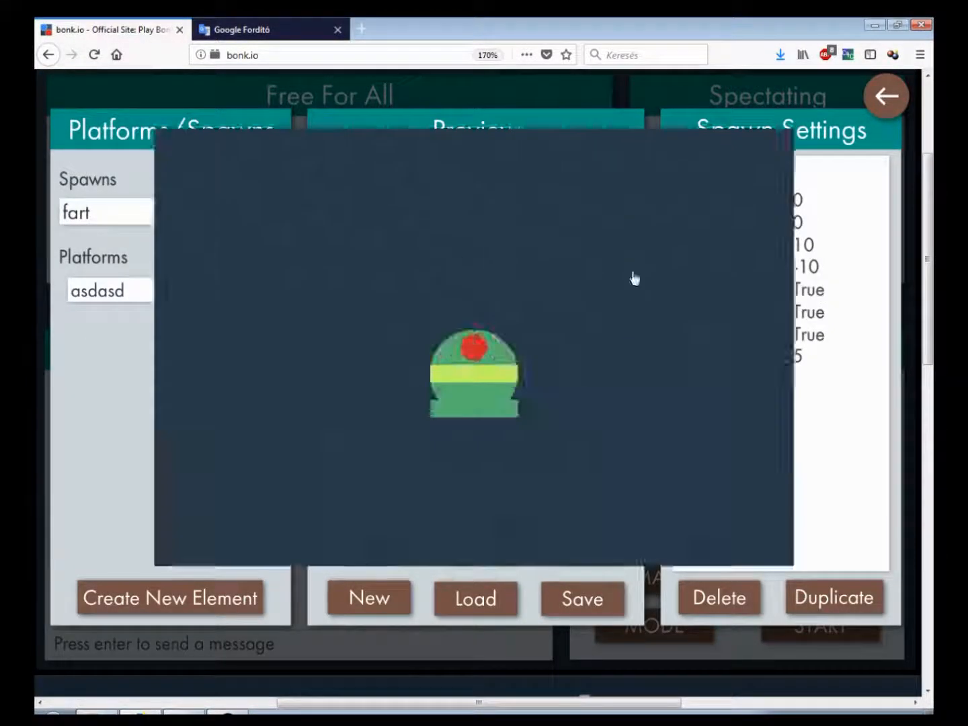
{"action": "type", "text": "0"}
{"action": "left_click", "coordinate": [834, 266]}
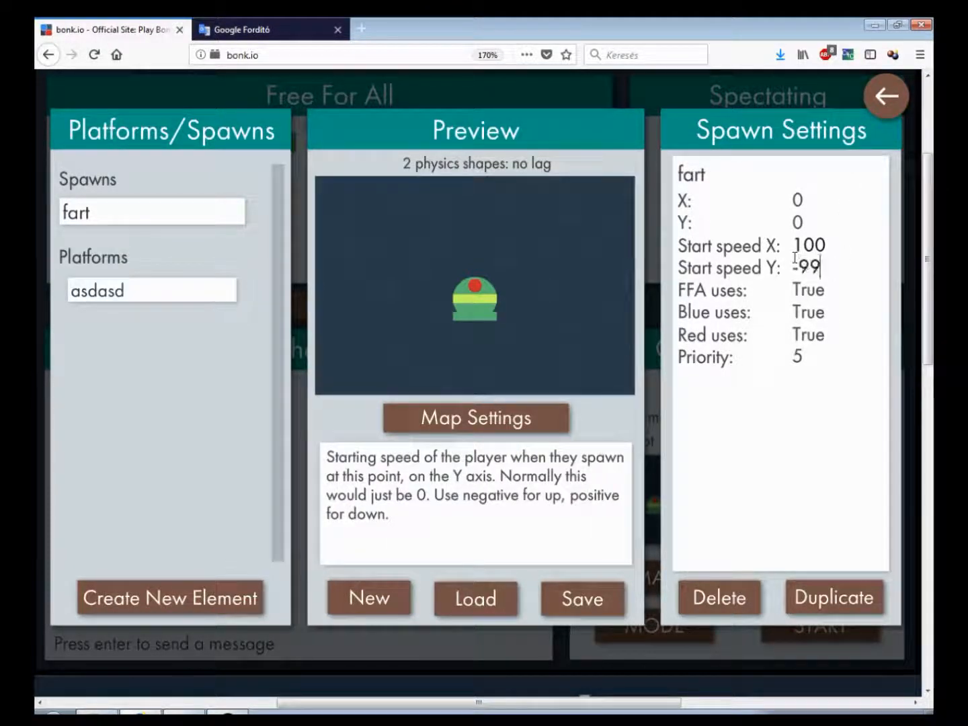
Leave the editor, start a game to test the fast spawn, and return to the lobby
{"action": "left_click", "coordinate": [887, 95]}
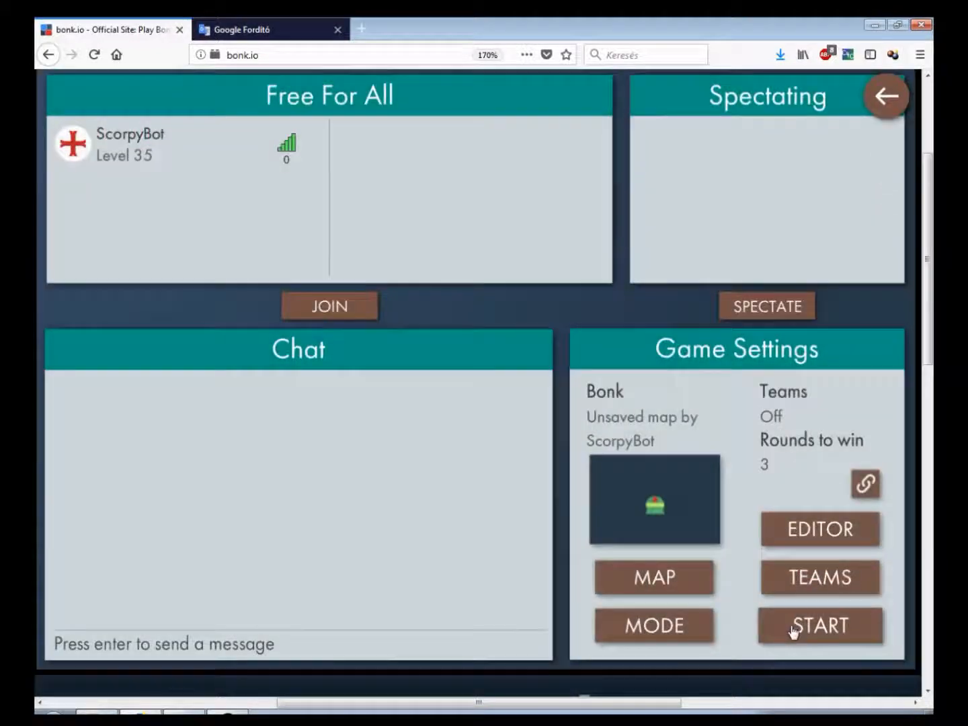
{"action": "left_click", "coordinate": [794, 629]}
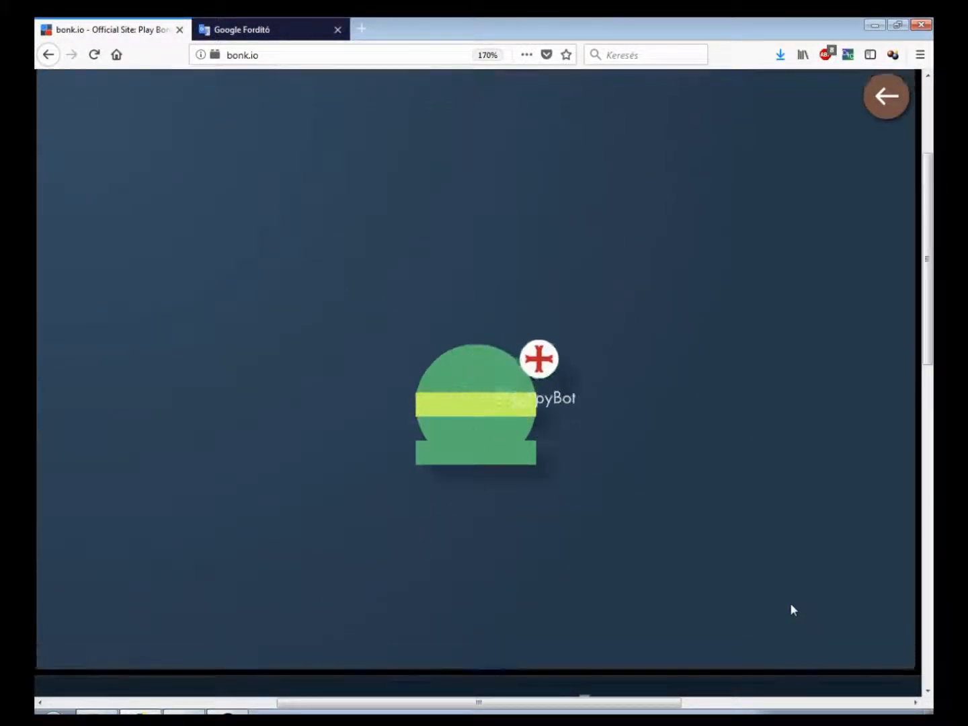
{"action": "left_click", "coordinate": [880, 96]}
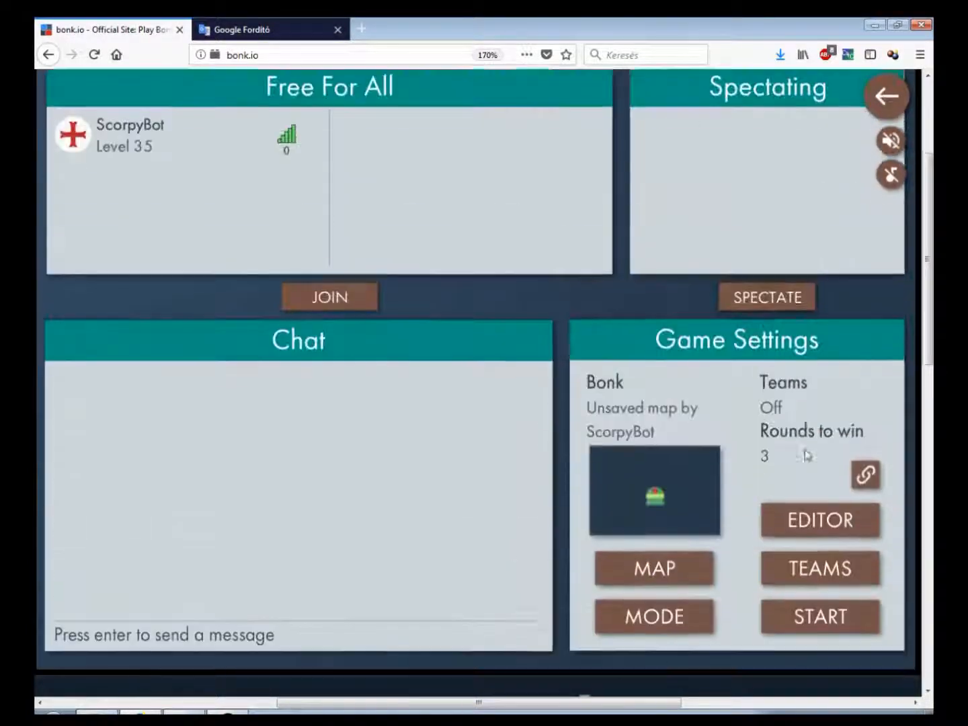
Open the editor, select the fart spawn, and toggle its Blue uses option off and back on
{"action": "left_click", "coordinate": [868, 545]}
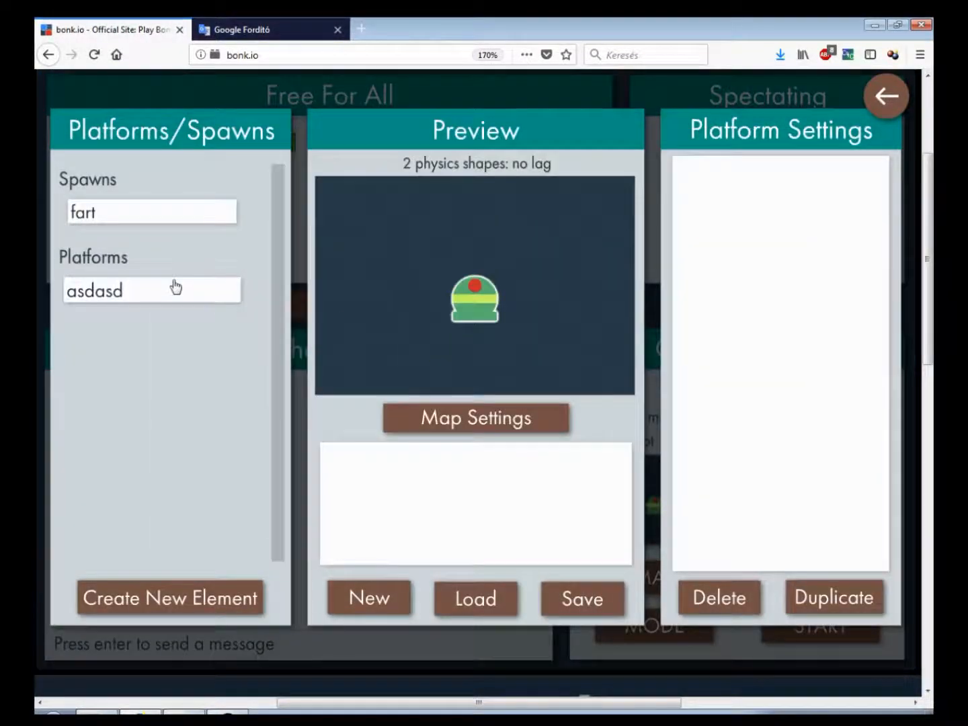
{"action": "left_click", "coordinate": [173, 282]}
{"action": "left_click", "coordinate": [204, 228]}
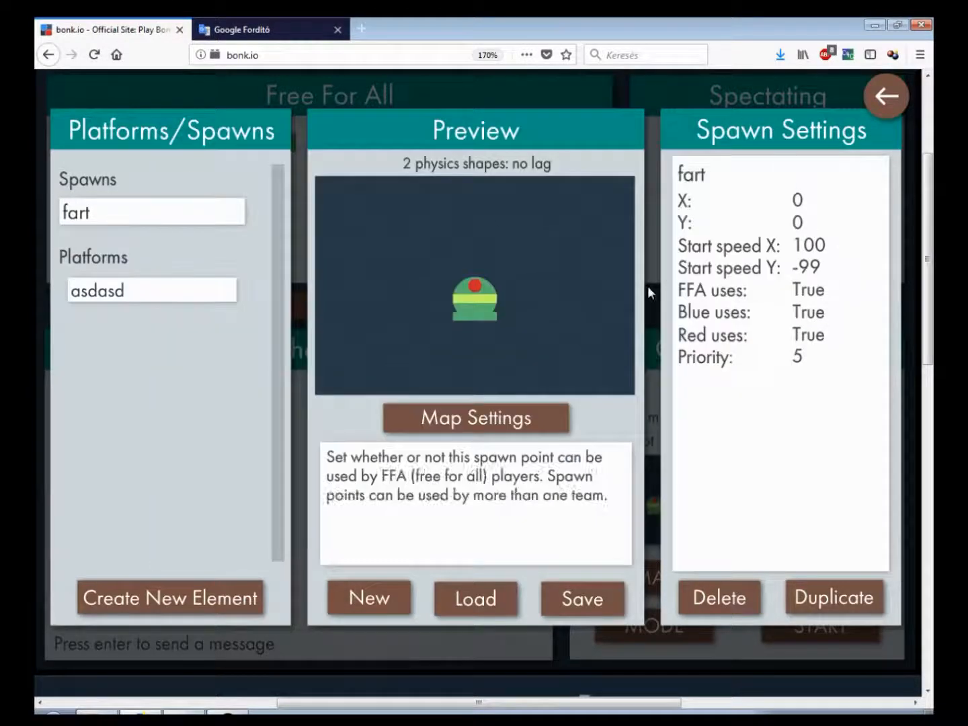
{"action": "mouse_move", "coordinate": [447, 240]}
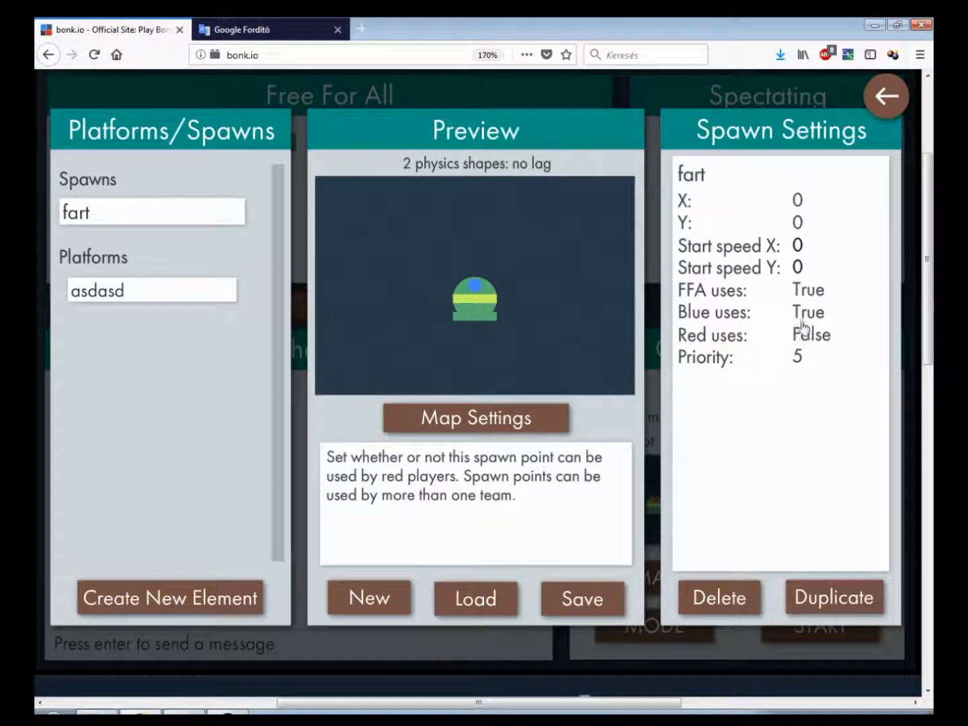
{"action": "mouse_move", "coordinate": [499, 316]}
{"action": "left_click", "coordinate": [809, 317]}
{"action": "mouse_move", "coordinate": [578, 312]}
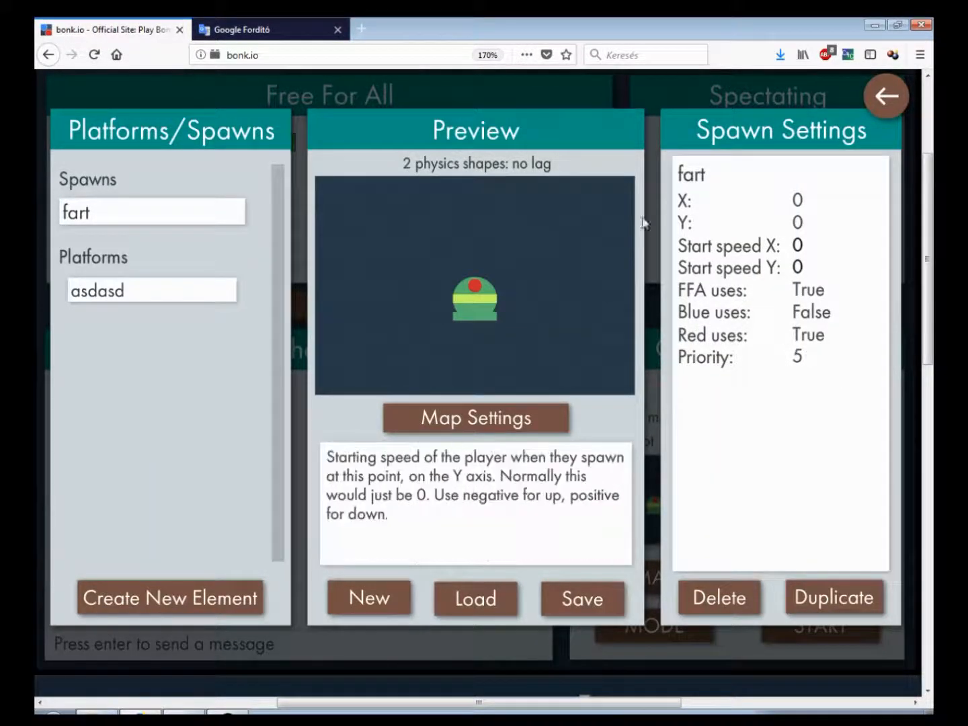
{"action": "left_click", "coordinate": [831, 315]}
{"action": "mouse_move", "coordinate": [827, 364]}
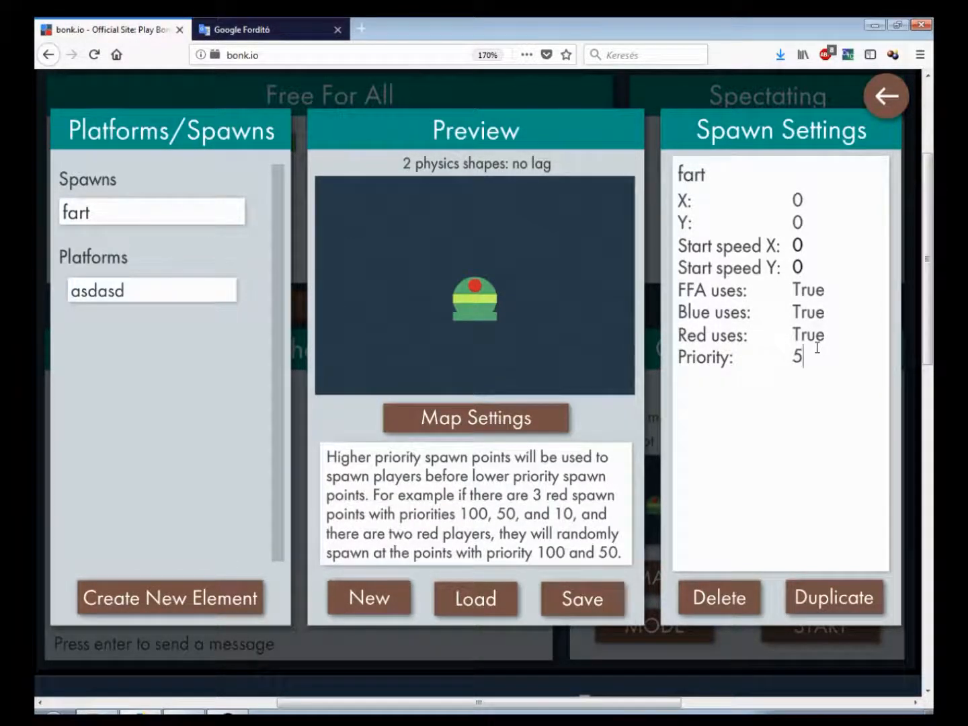
Add a new spawn element and set its X position to 40
{"action": "left_click", "coordinate": [225, 596]}
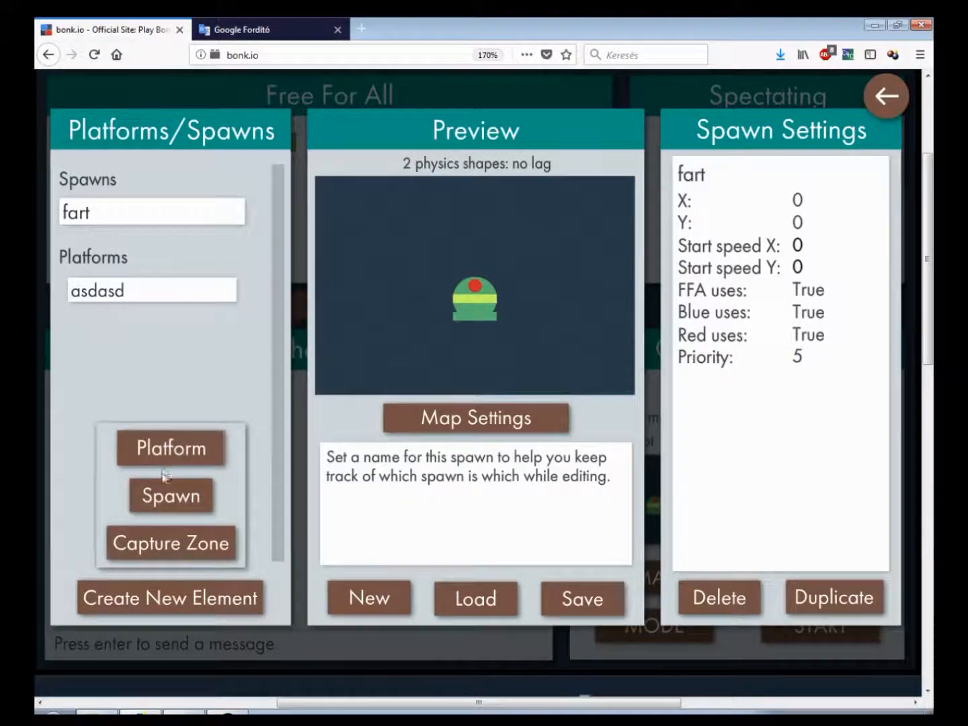
{"action": "left_click", "coordinate": [187, 502]}
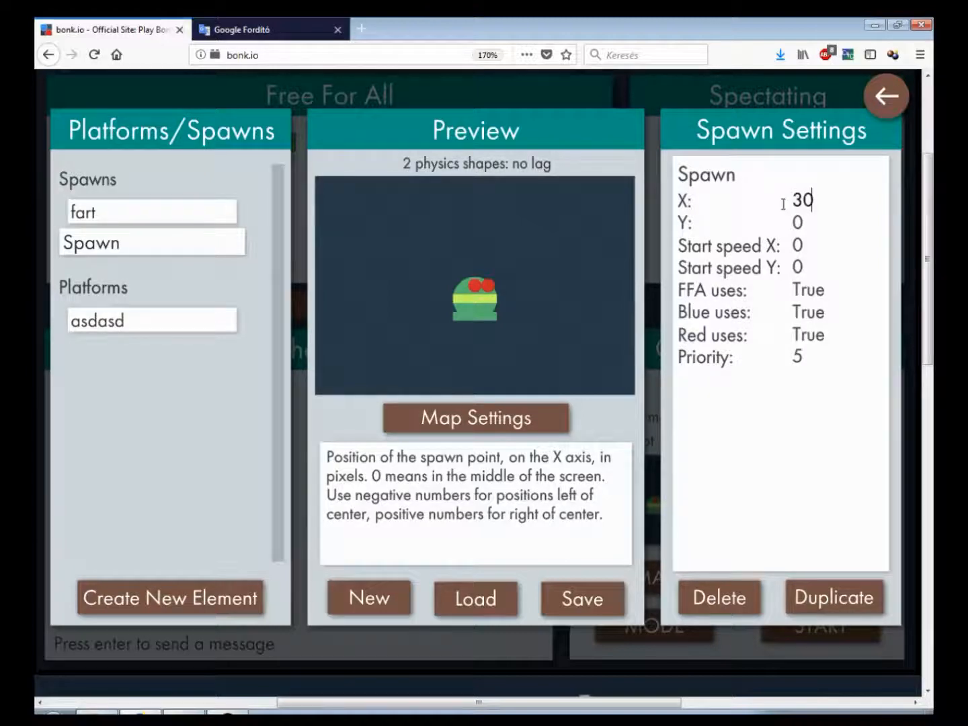
{"action": "type", "text": "40"}
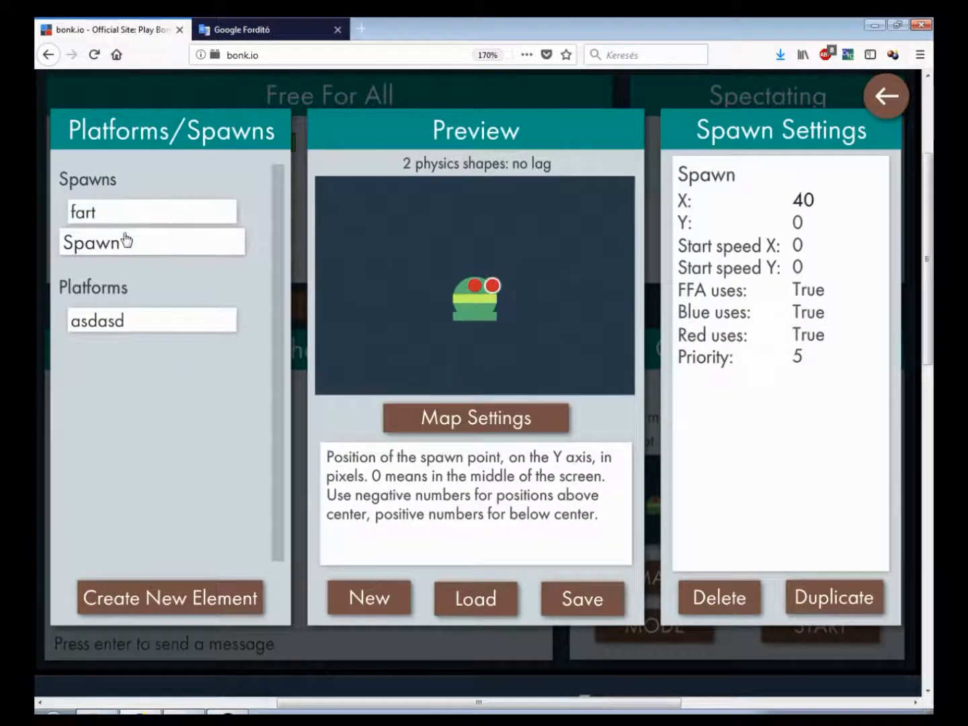
Set the new Spawn's priority to 1
{"action": "left_click", "coordinate": [131, 222]}
{"action": "left_click", "coordinate": [132, 243]}
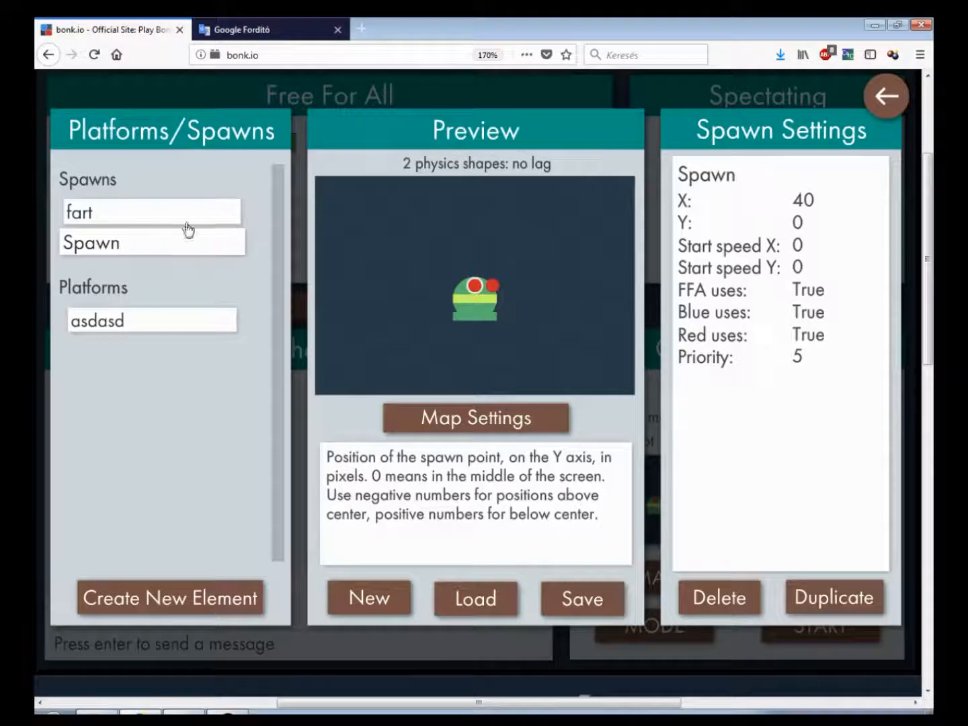
{"action": "left_click_drag", "start_coordinate": [802, 353], "coordinate": [783, 354]}
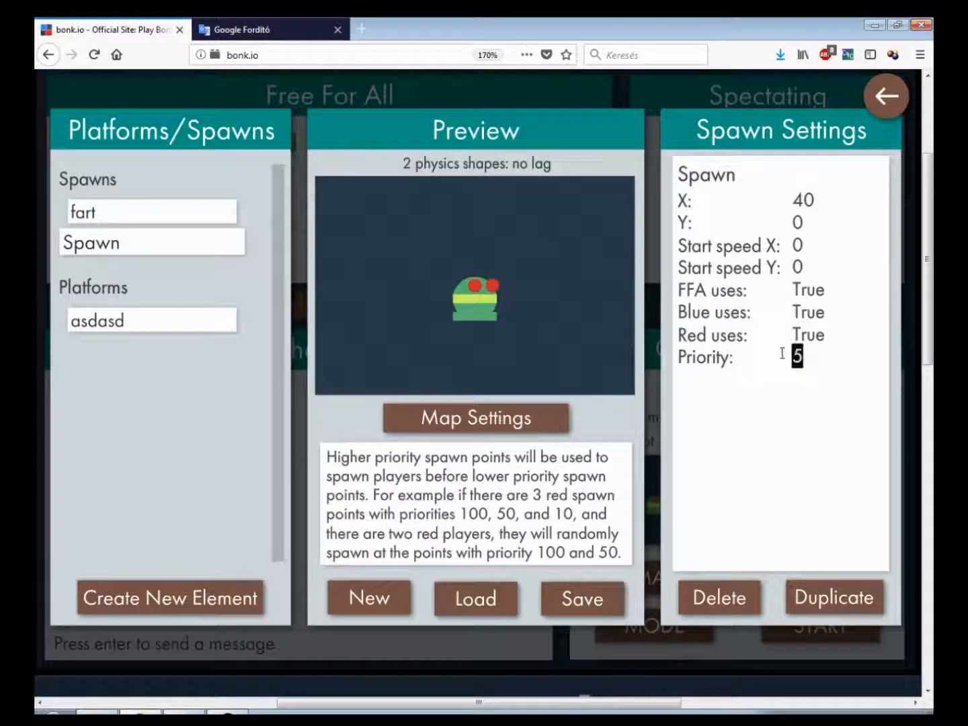
{"action": "type", "text": "1"}
{"action": "left_click", "coordinate": [208, 219]}
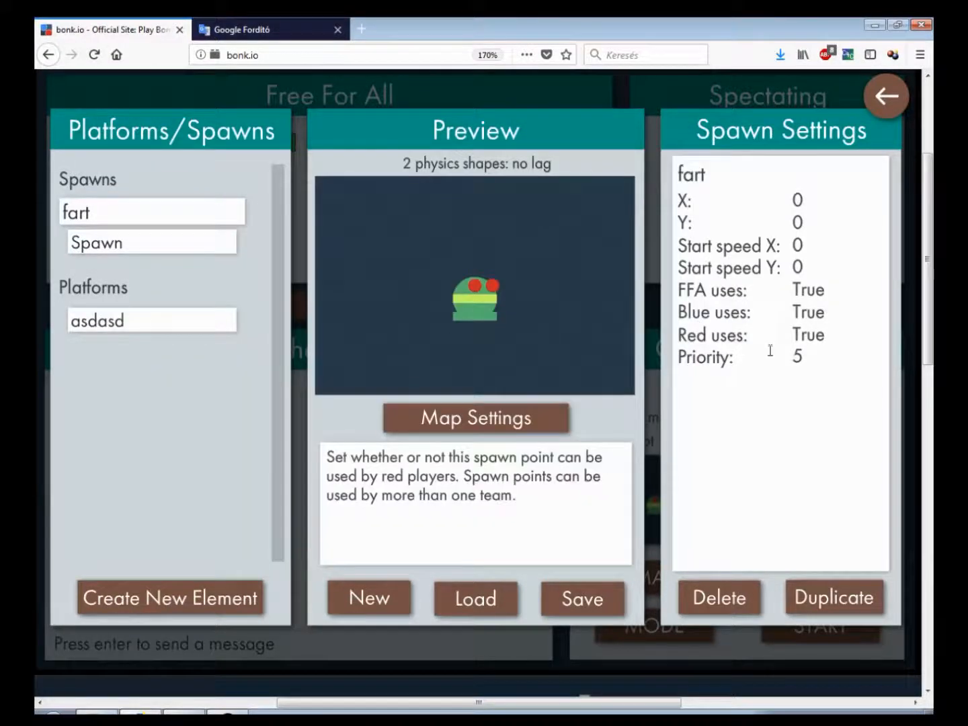
Leave the editor, start a game to test the spawn priority, and return to the editor
{"action": "left_click", "coordinate": [886, 96]}
{"action": "left_click", "coordinate": [813, 638]}
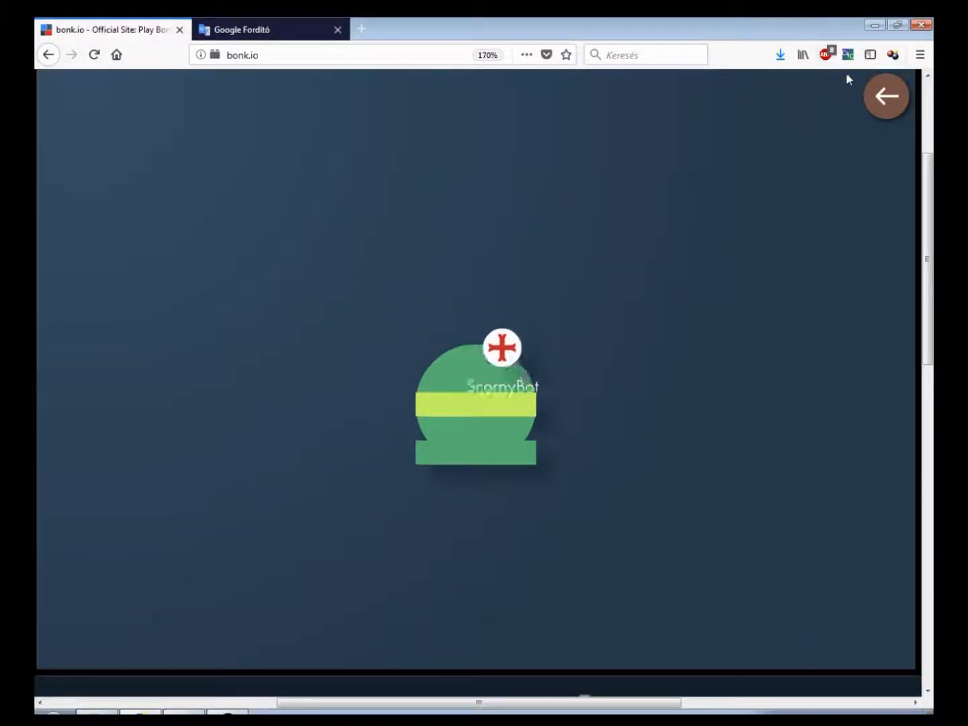
{"action": "left_click", "coordinate": [885, 97]}
{"action": "left_click", "coordinate": [843, 525]}
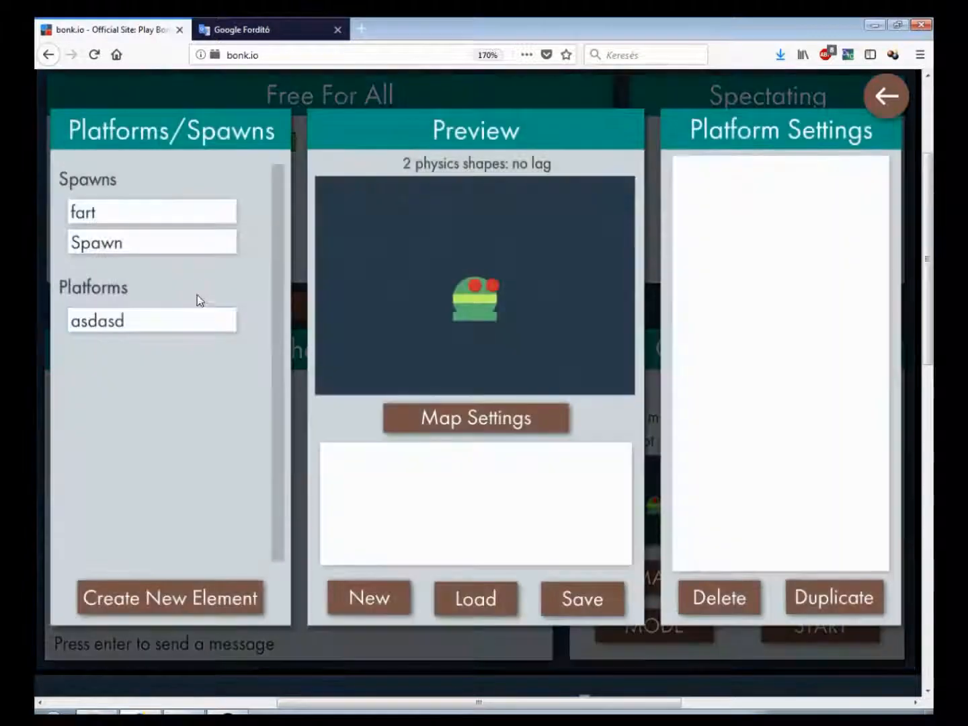
Set the new Spawn's priority to 6
{"action": "left_click", "coordinate": [197, 248]}
{"action": "left_click_drag", "start_coordinate": [835, 369], "coordinate": [766, 363]}
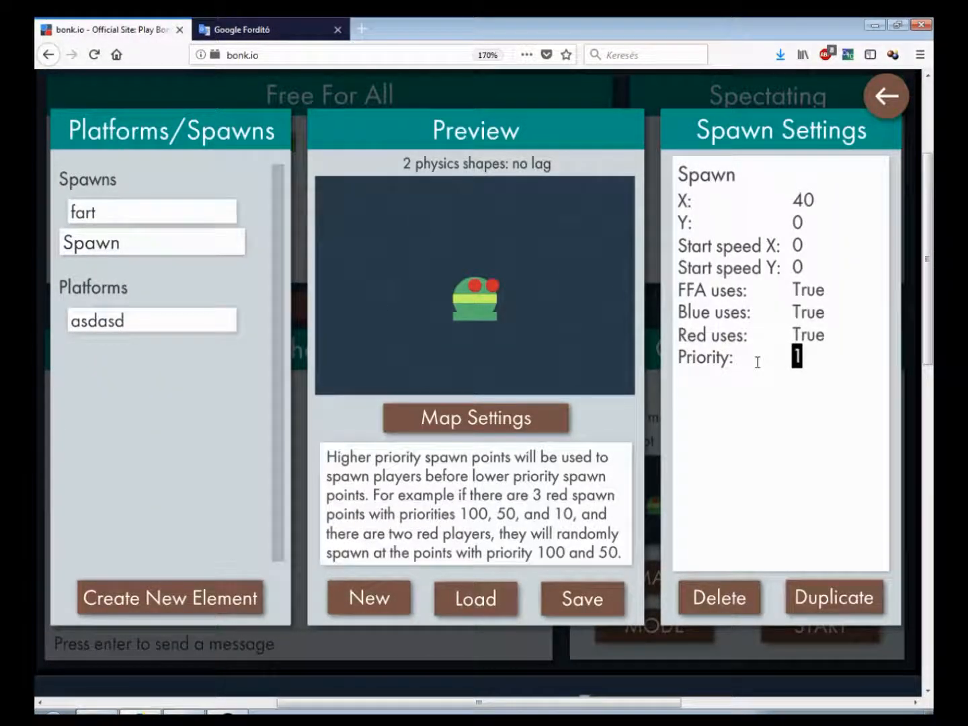
{"action": "type", "text": "6"}
Leave the editor, run a quick test game, and reopen the editor
{"action": "left_click", "coordinate": [886, 95]}
{"action": "left_click", "coordinate": [844, 635]}
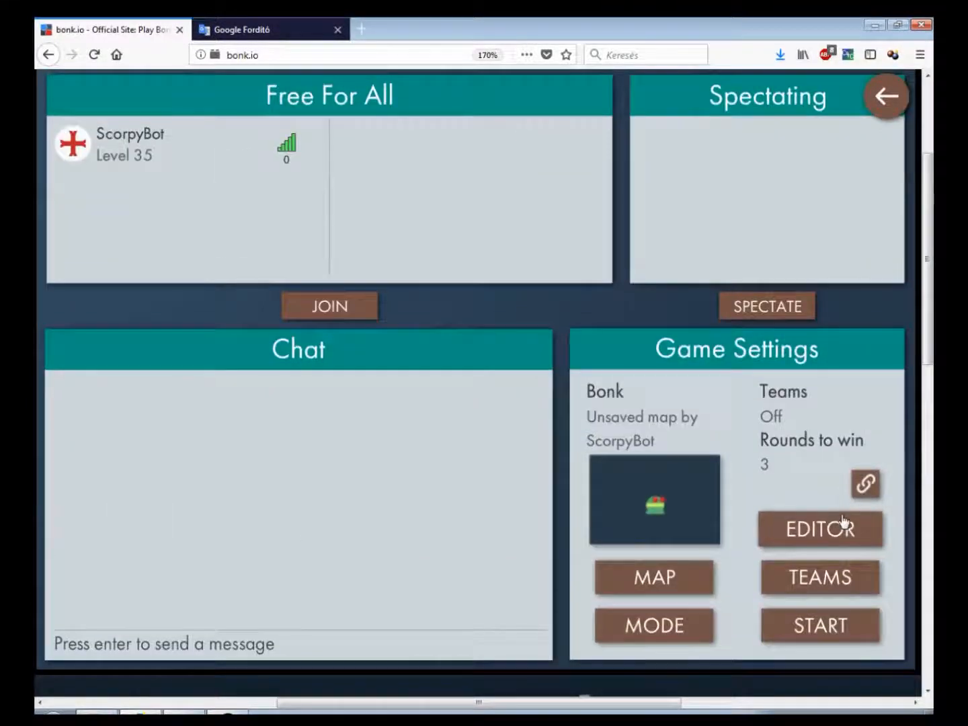
{"action": "left_click", "coordinate": [844, 524]}
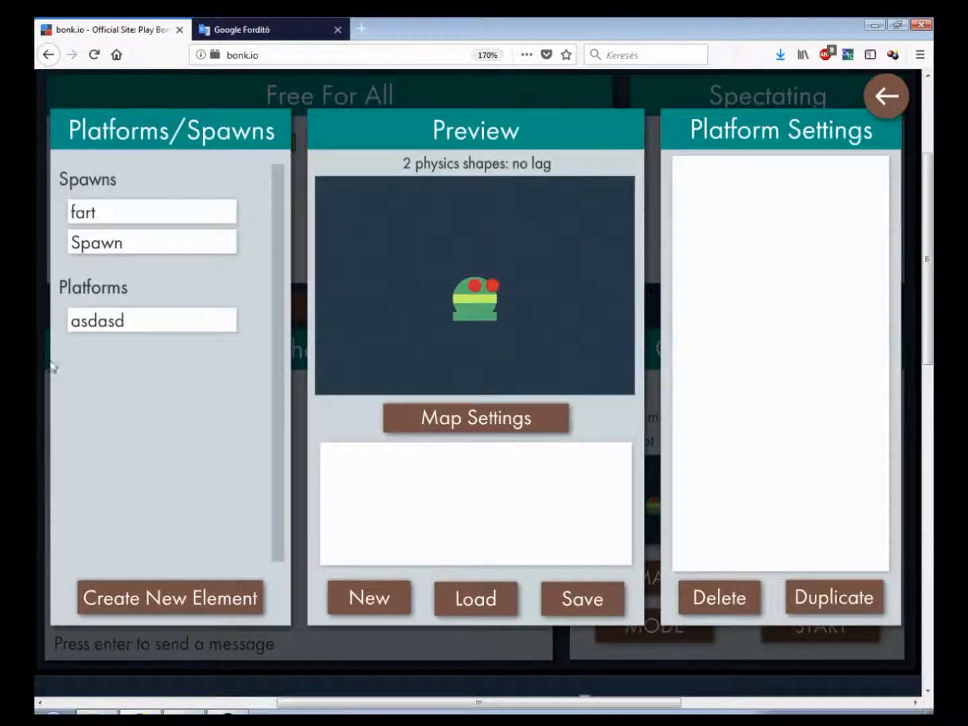
Select the added Spawn element and delete it
{"action": "left_click", "coordinate": [413, 299]}
{"action": "left_click", "coordinate": [505, 332]}
{"action": "left_click", "coordinate": [538, 354]}
{"action": "left_click", "coordinate": [541, 355]}
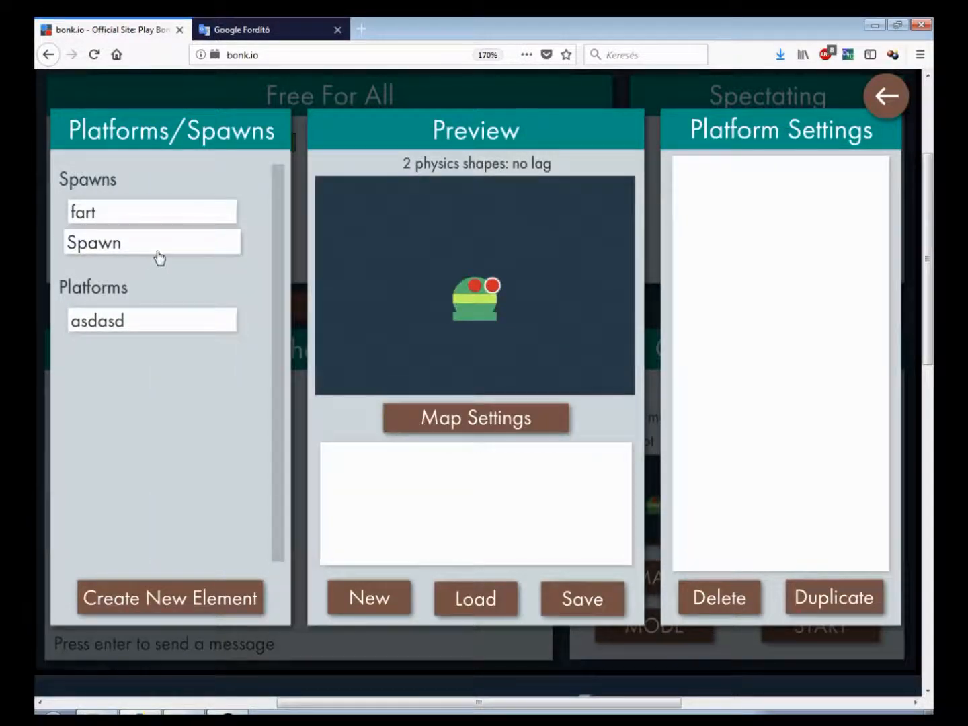
{"action": "left_click", "coordinate": [160, 258]}
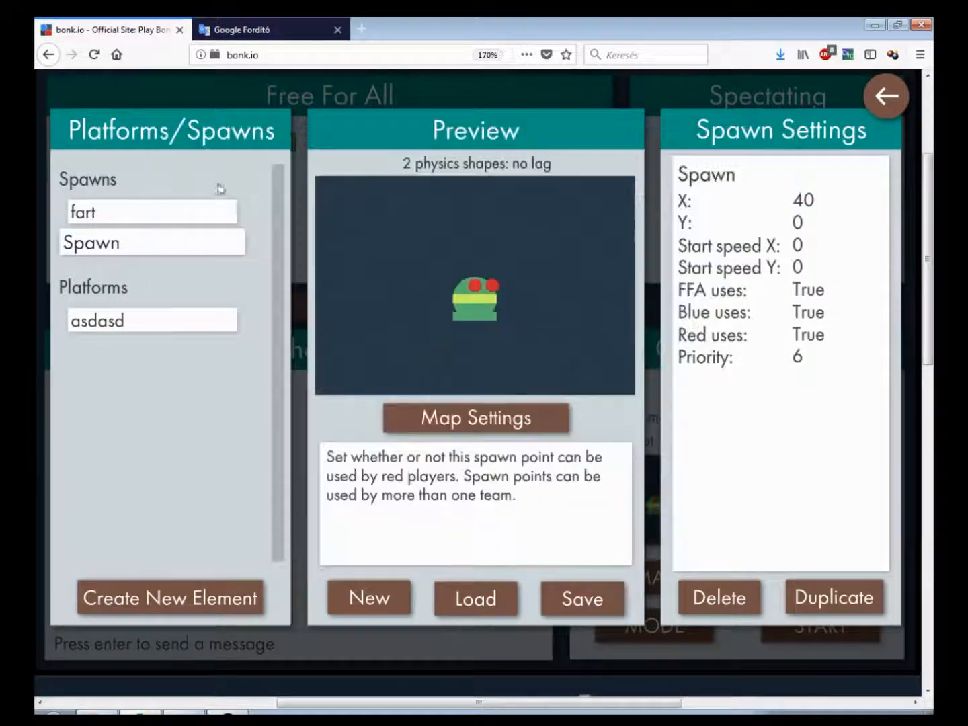
{"action": "mouse_move", "coordinate": [468, 371]}
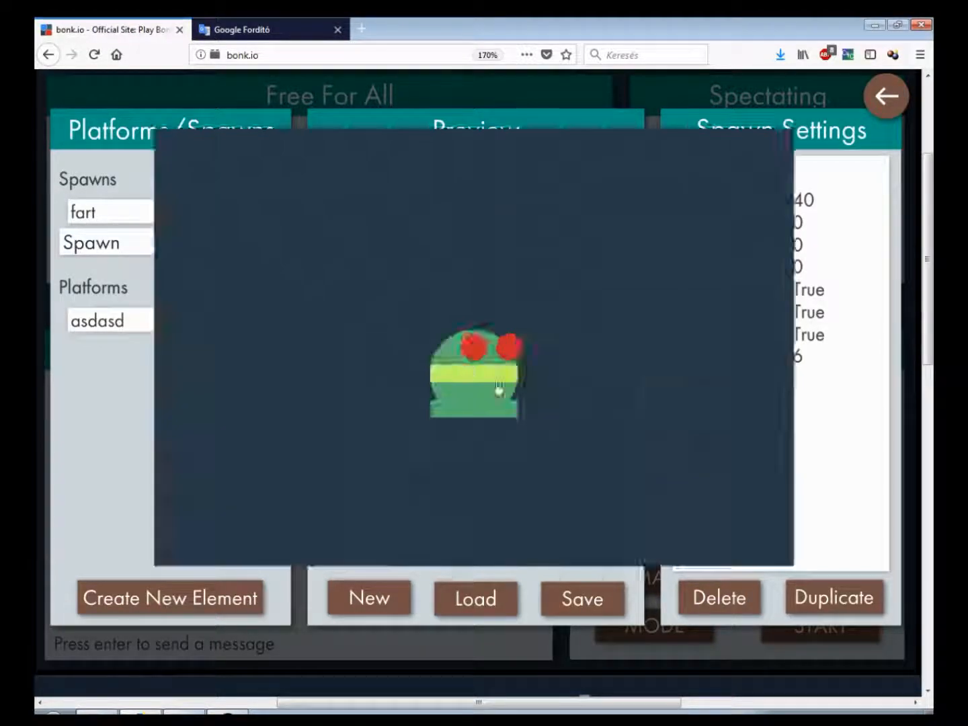
{"action": "left_click", "coordinate": [705, 598]}
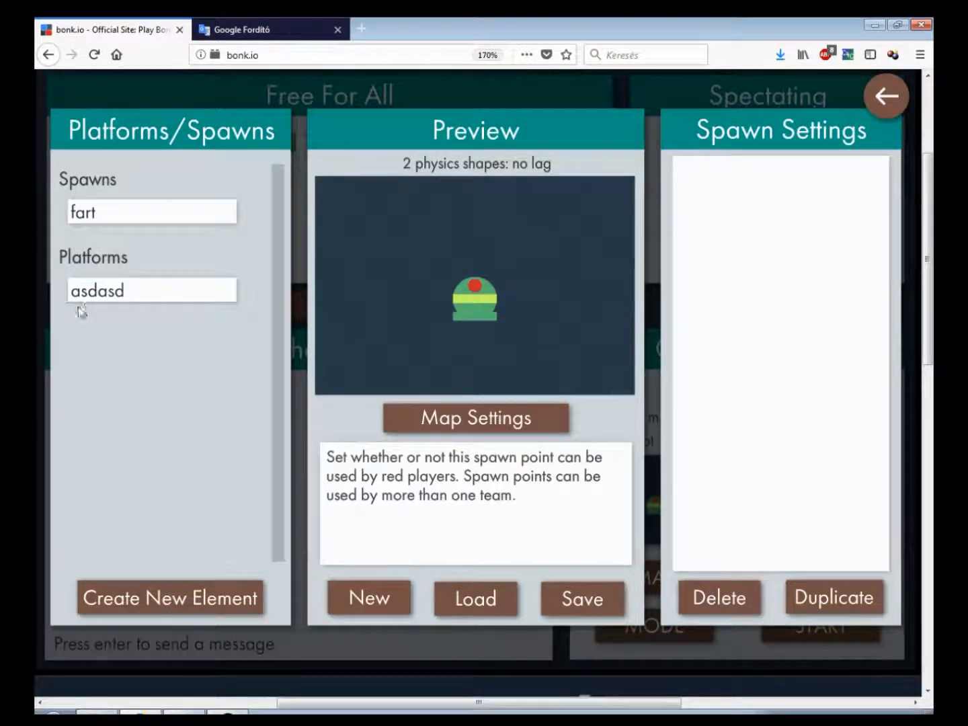
Create a new Capture Zone element and select it
{"action": "left_click", "coordinate": [171, 583]}
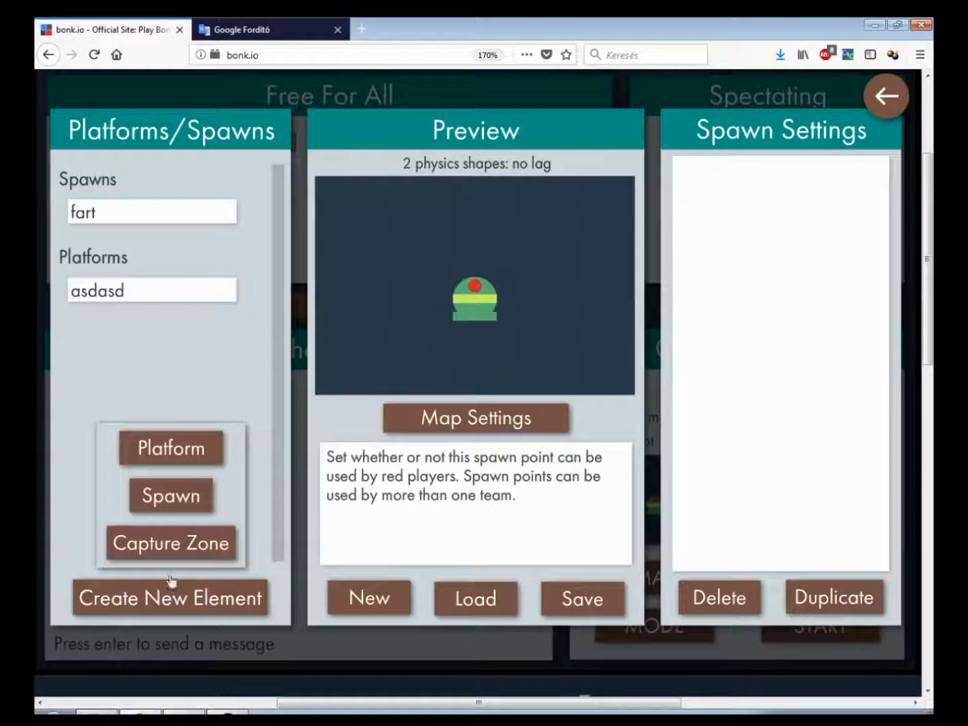
{"action": "left_click", "coordinate": [171, 543]}
{"action": "left_click", "coordinate": [169, 381]}
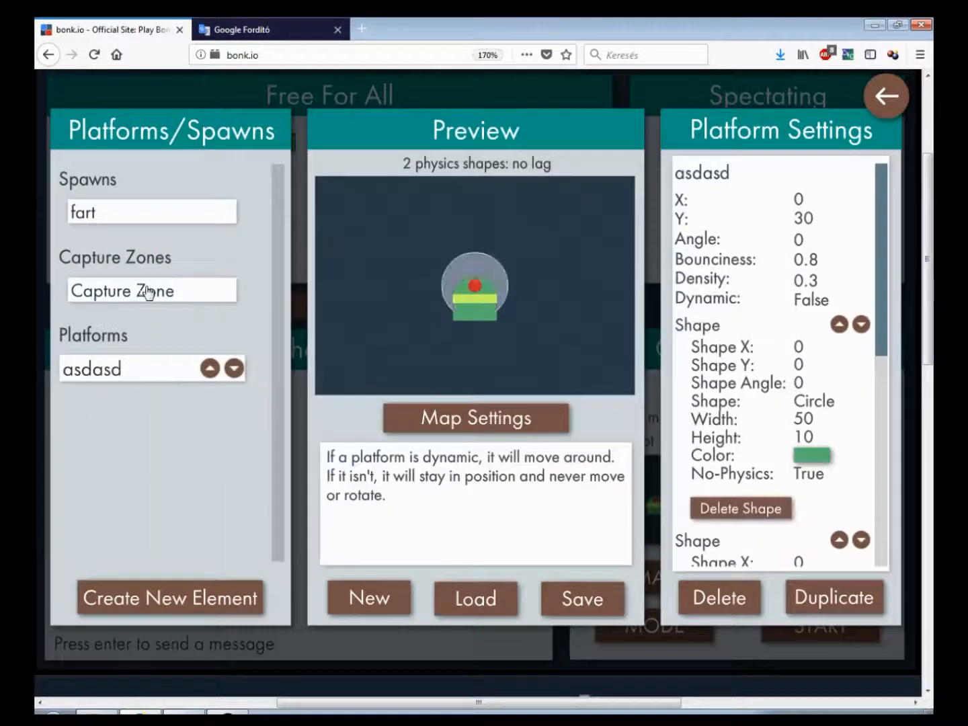
{"action": "left_click", "coordinate": [145, 289]}
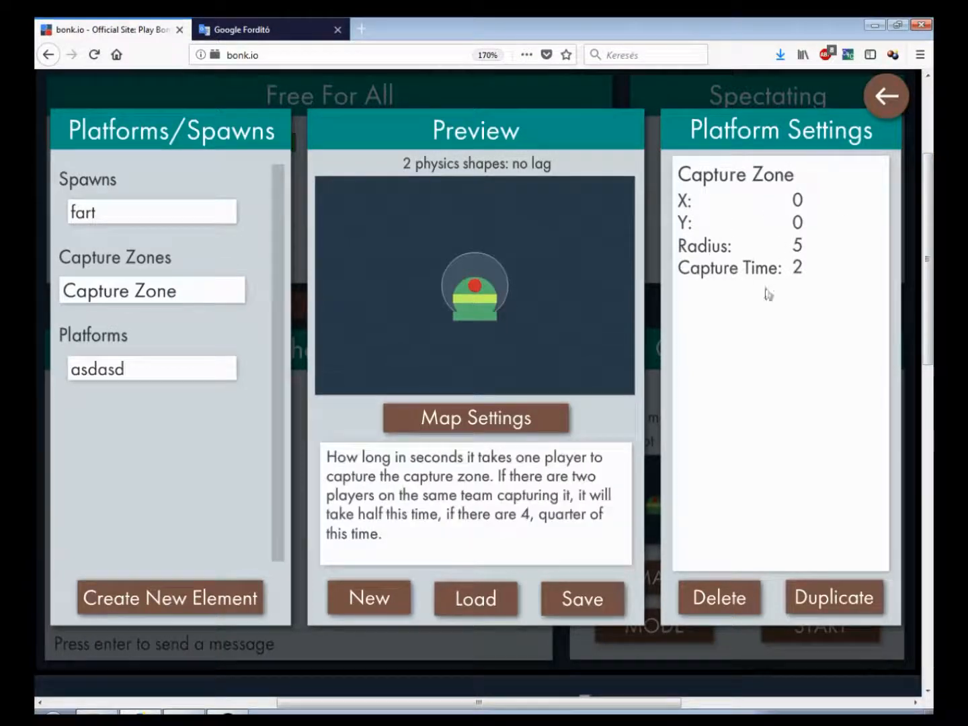
Set the capture zone's X to 30, then set it back to 0
{"action": "double_click", "coordinate": [812, 199]}
{"action": "type", "text": "30"}
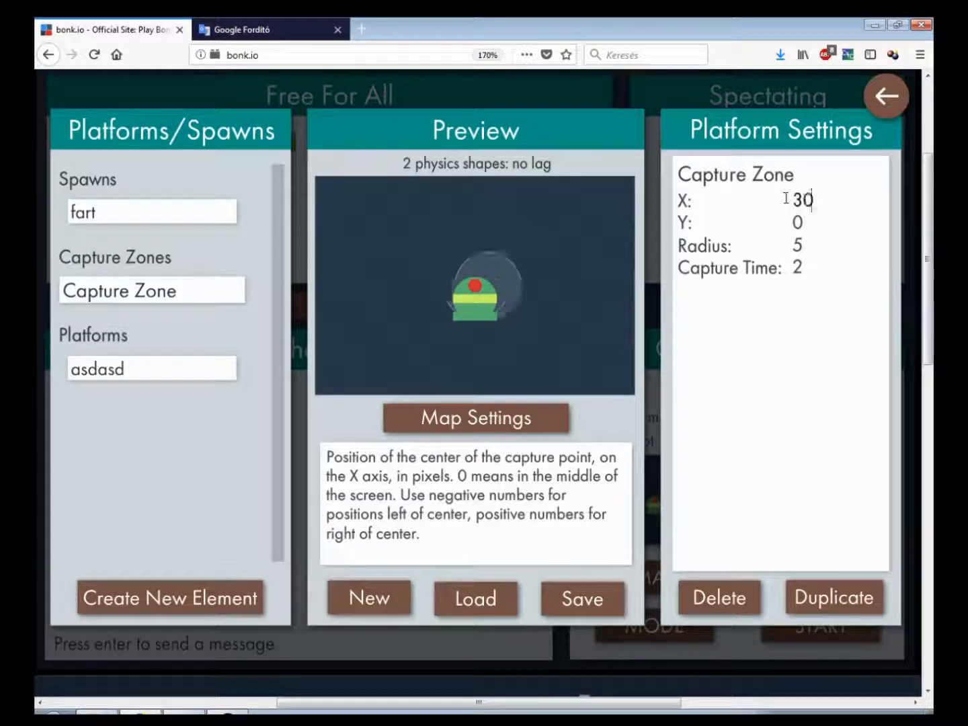
{"action": "key", "text": "BackSpace"}
{"action": "key", "text": "BackSpace"}
{"action": "type", "text": "0"}
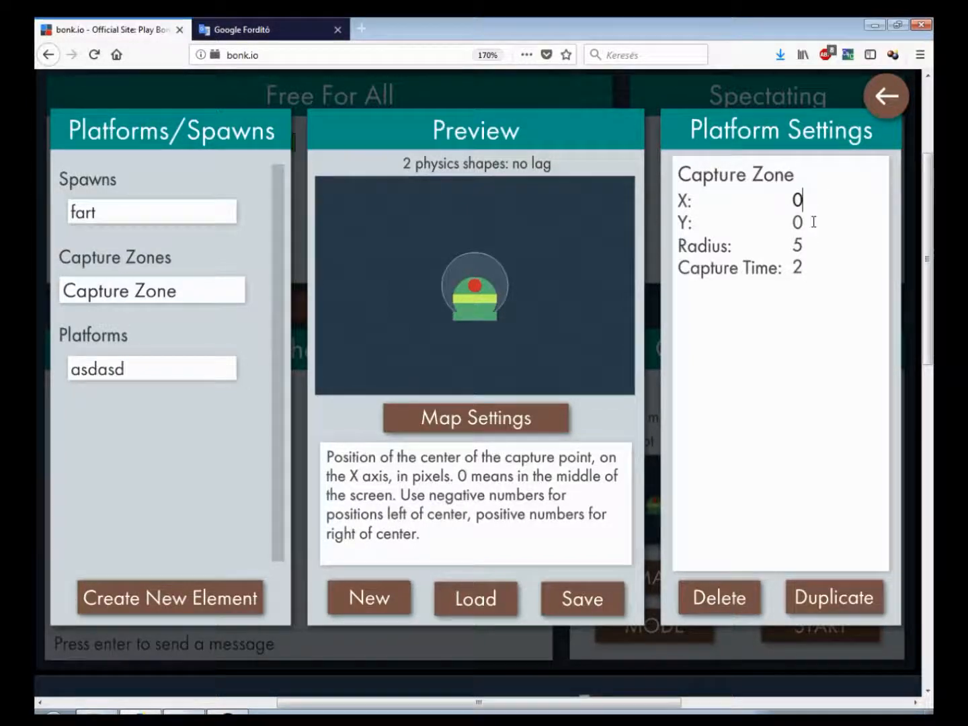
Try capture zone radii of 6, 20, 30 and 20, then set the radius back to 5
{"action": "left_click", "coordinate": [780, 244]}
{"action": "type", "text": "6"}
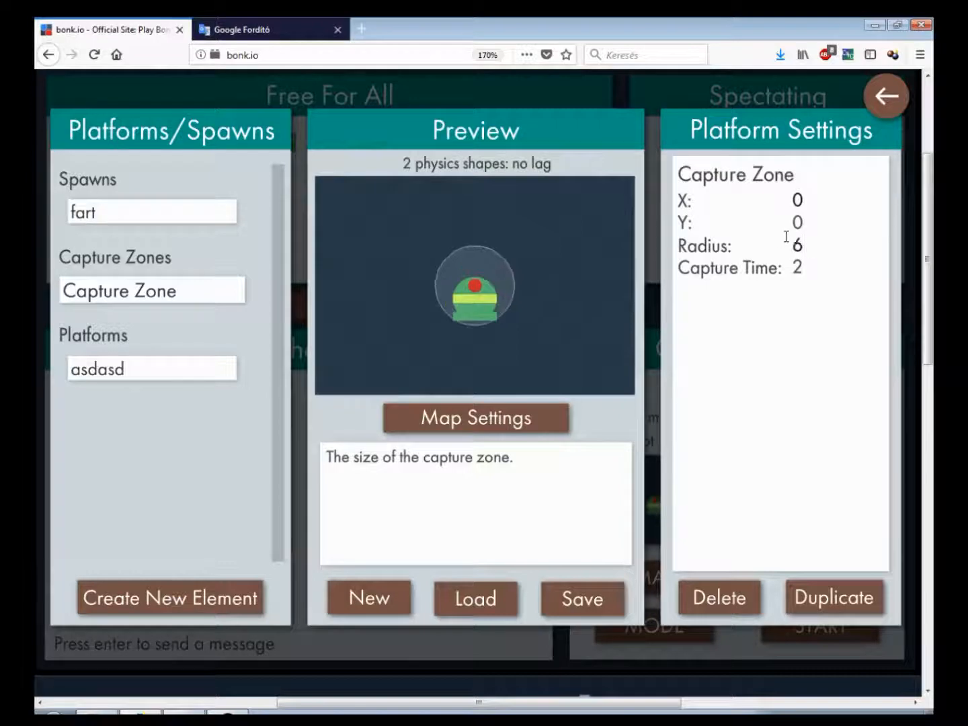
{"action": "double_click", "coordinate": [782, 244]}
{"action": "type", "text": "20"}
{"action": "double_click", "coordinate": [776, 252]}
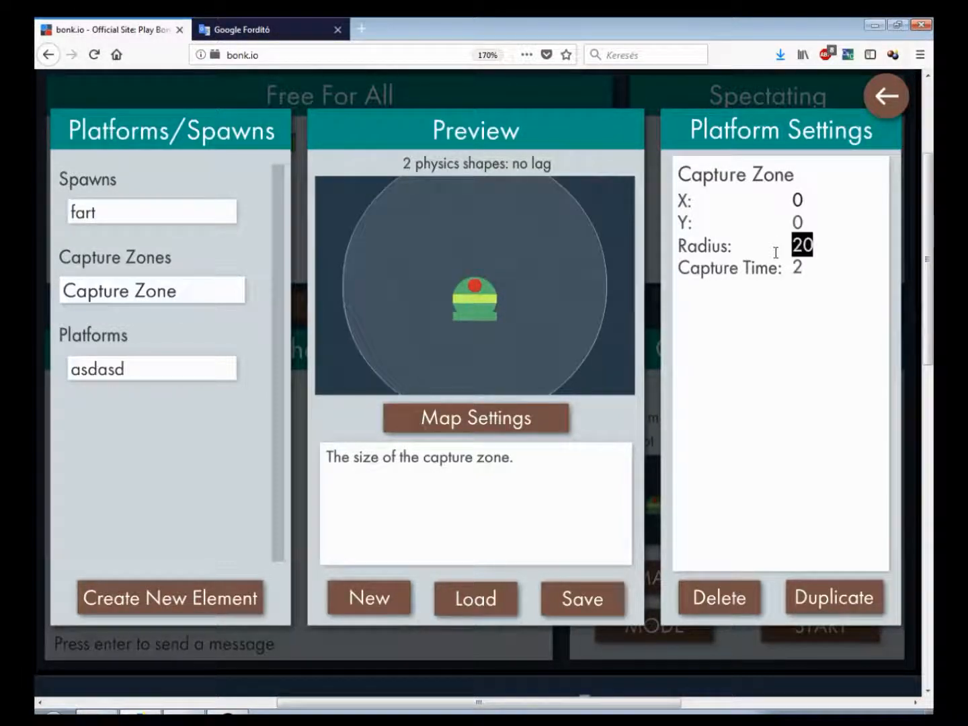
{"action": "type", "text": "30"}
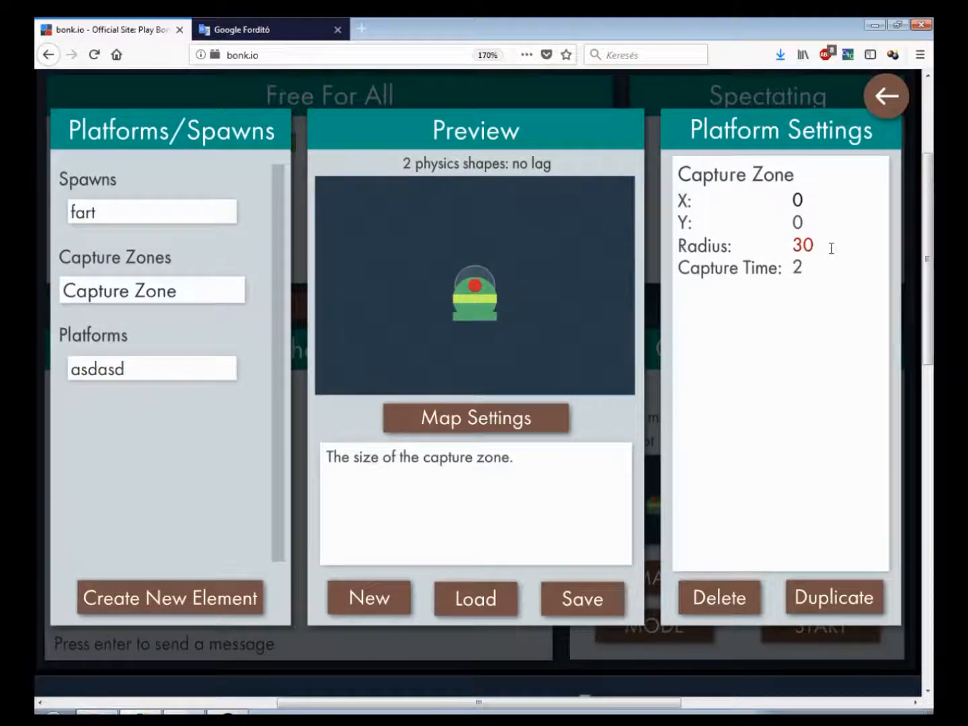
{"action": "double_click", "coordinate": [790, 248]}
{"action": "type", "text": "20"}
{"action": "double_click", "coordinate": [789, 242]}
{"action": "type", "text": "5"}
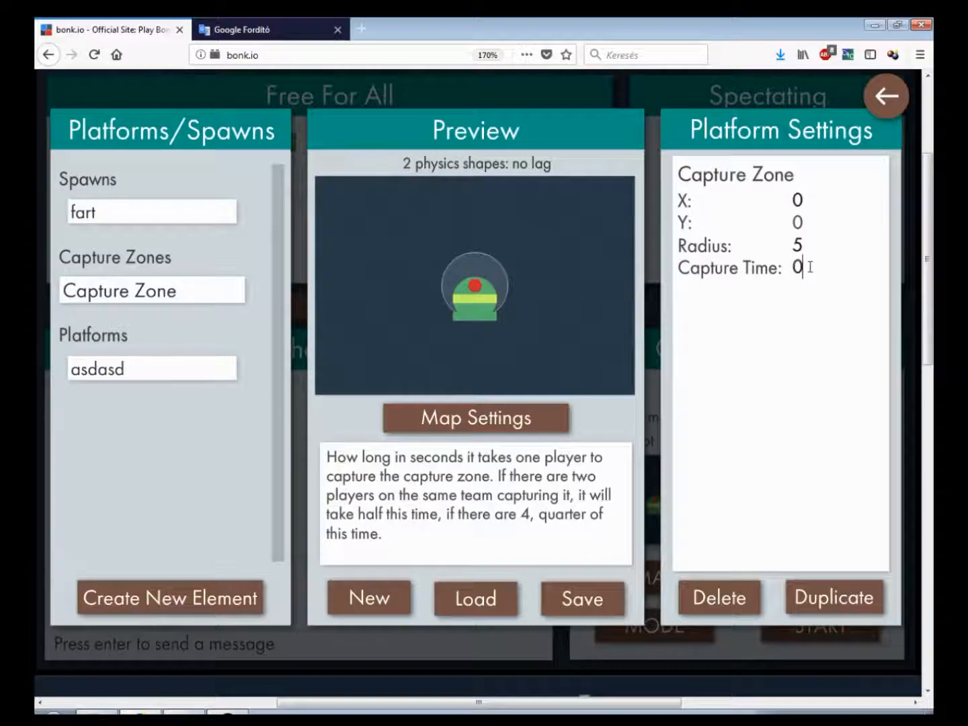
Leave the editor, start a game to test the capture zone, and return to the editor
{"action": "left_click", "coordinate": [886, 95]}
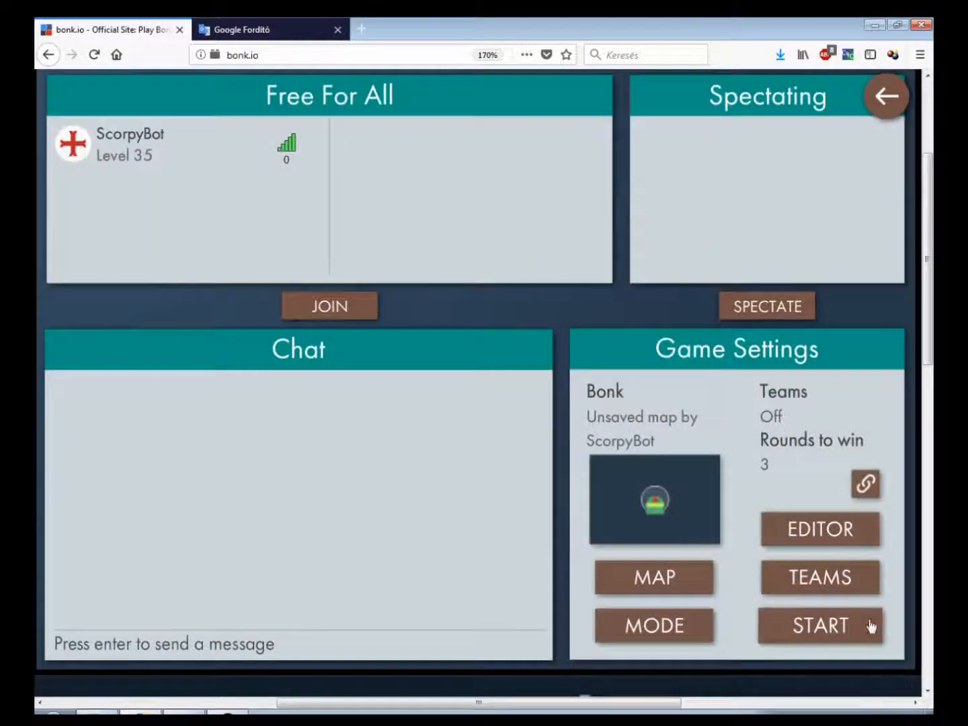
{"action": "left_click", "coordinate": [875, 623]}
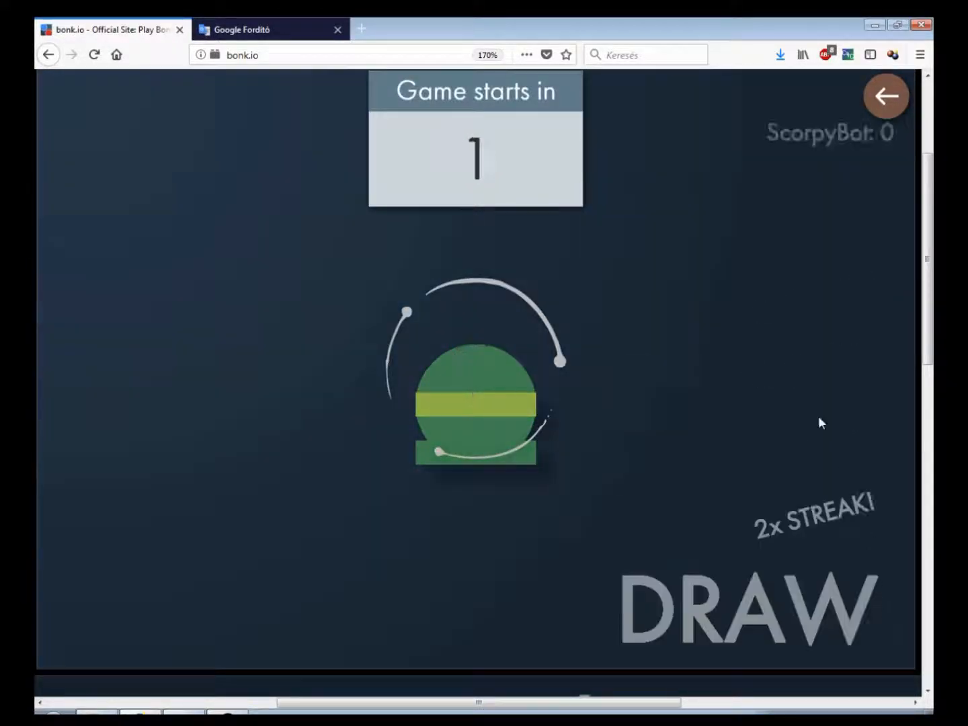
{"action": "left_click", "coordinate": [899, 95]}
{"action": "left_click", "coordinate": [828, 532]}
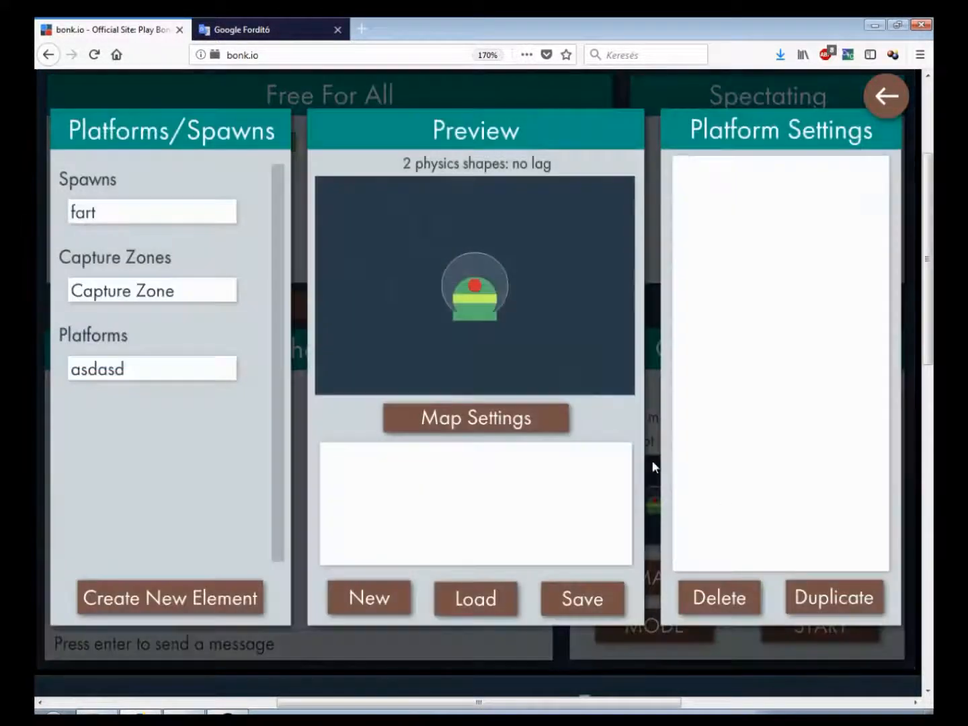
Set the capture zone's capture time to 0.1 and leave the editor
{"action": "left_click", "coordinate": [148, 290]}
{"action": "mouse_move", "coordinate": [822, 264]}
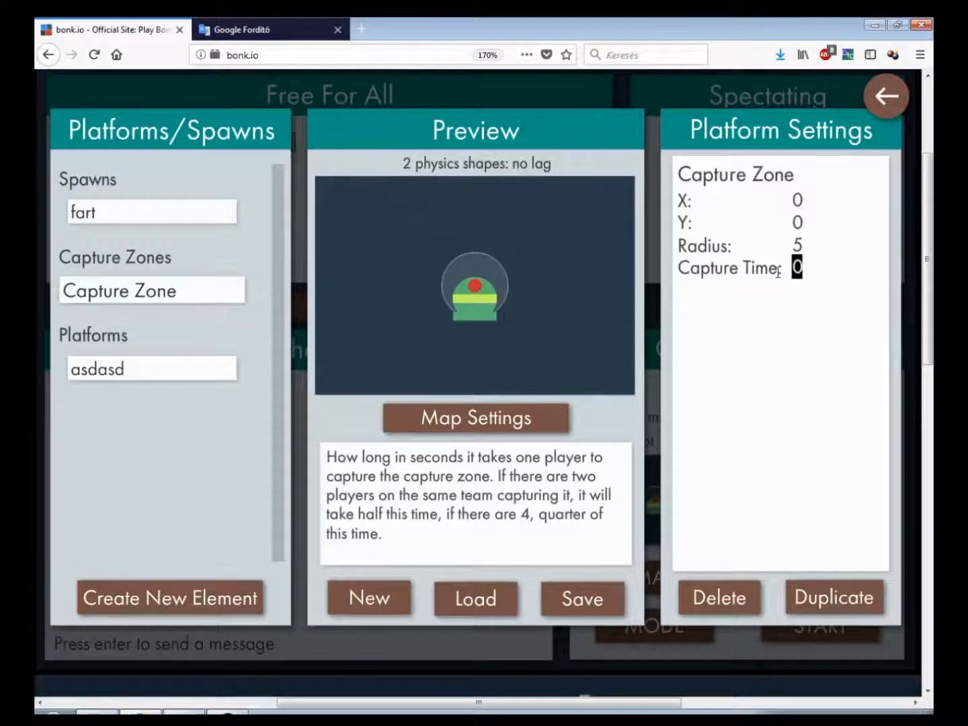
{"action": "type", "text": "0."}
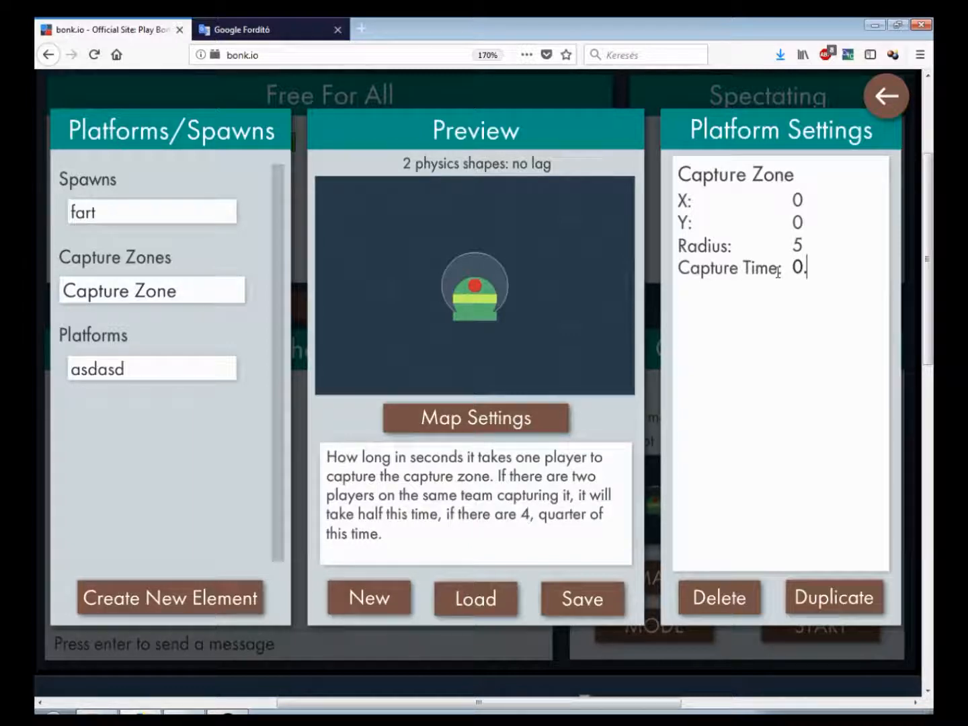
{"action": "type", "text": "1"}
{"action": "left_click", "coordinate": [886, 96]}
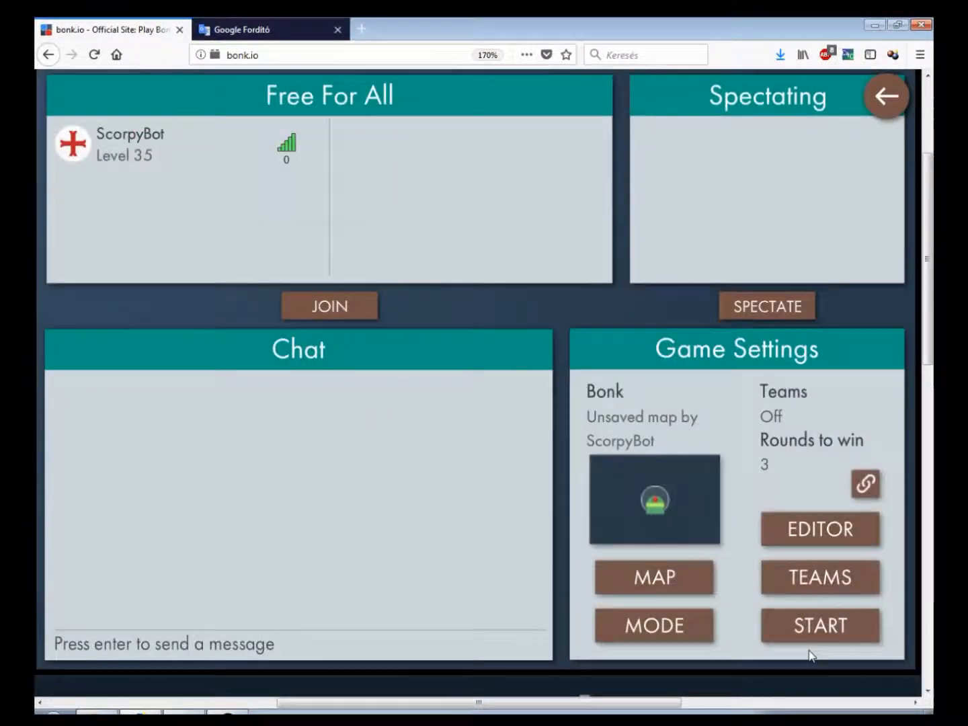
Test the map in a running game, then return to the editor
{"action": "scroll", "coordinate": [810, 654], "scroll_direction": "down", "scroll_amount": 2}
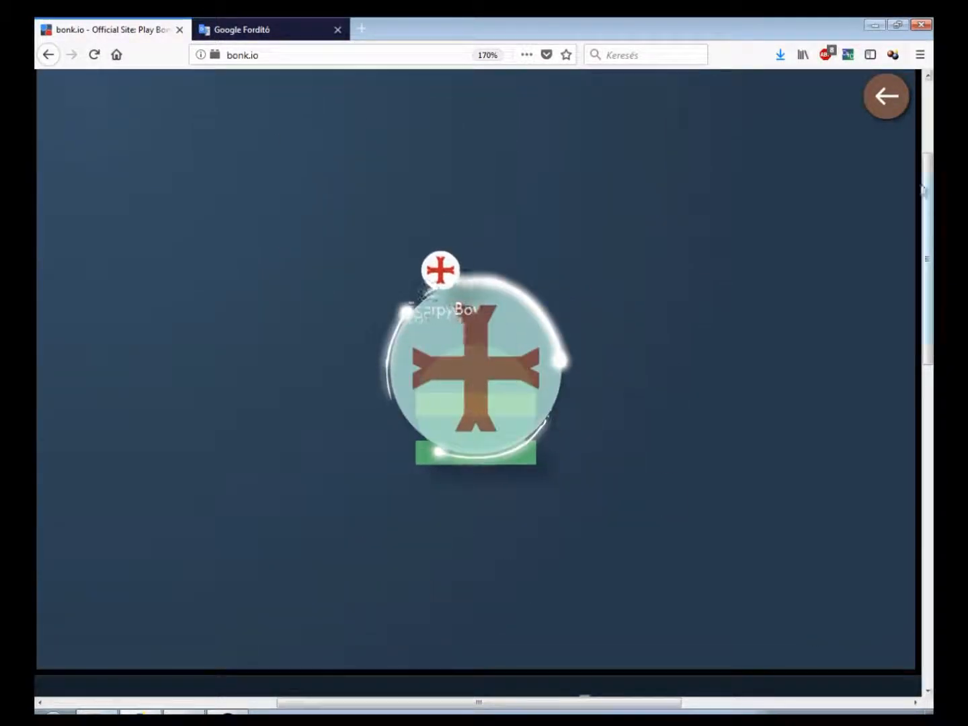
{"action": "left_click", "coordinate": [905, 113]}
{"action": "left_click", "coordinate": [864, 534]}
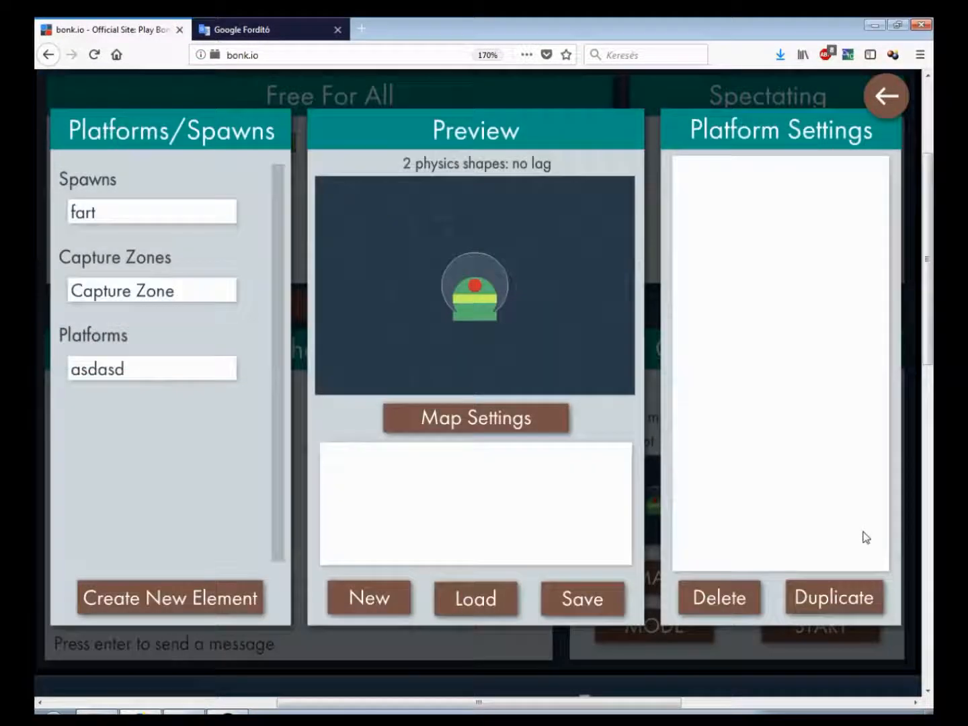
Set the capture zone's radius to 0.1
{"action": "left_click", "coordinate": [98, 303]}
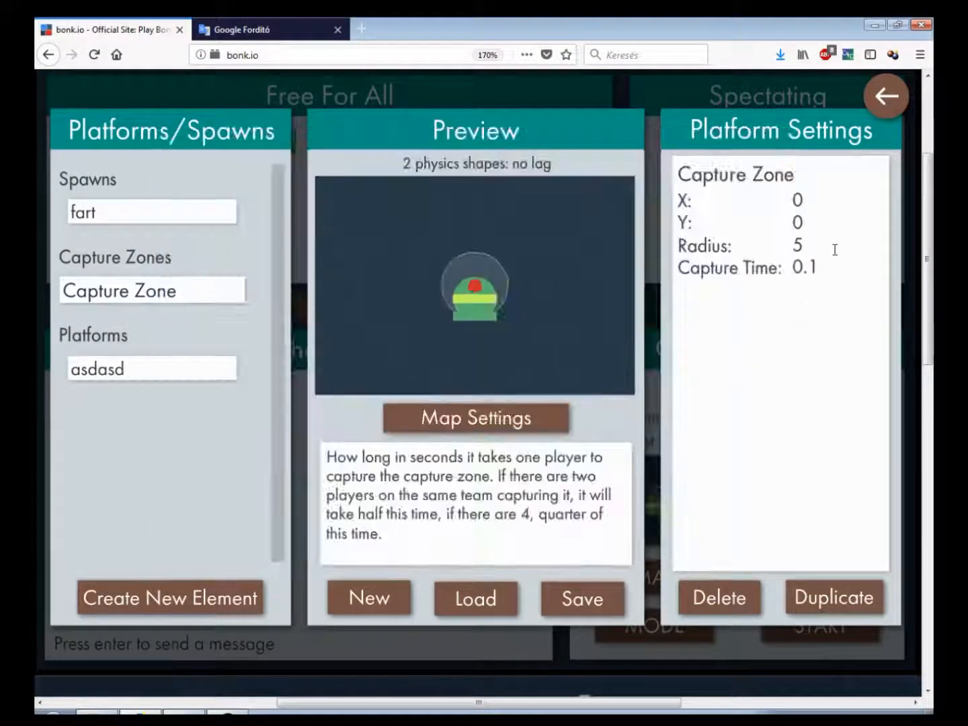
{"action": "left_click", "coordinate": [737, 252]}
{"action": "type", "text": "0"}
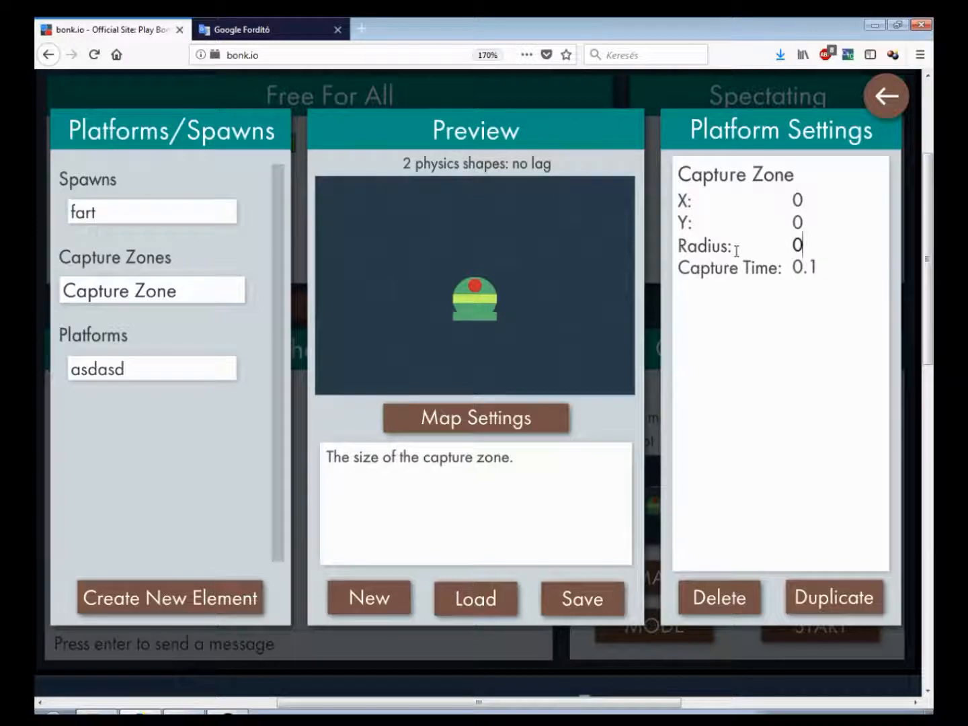
{"action": "type", "text": ".1"}
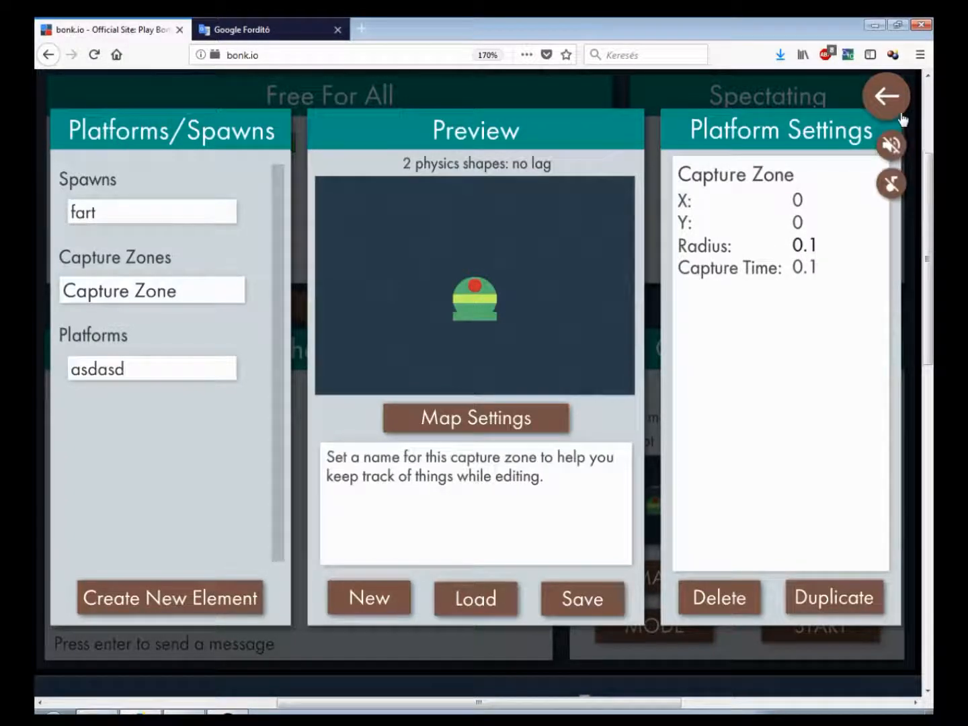
Leave the editor, start a game and move the player around to test the small capture zone
{"action": "left_click", "coordinate": [886, 95]}
{"action": "left_click", "coordinate": [802, 629]}
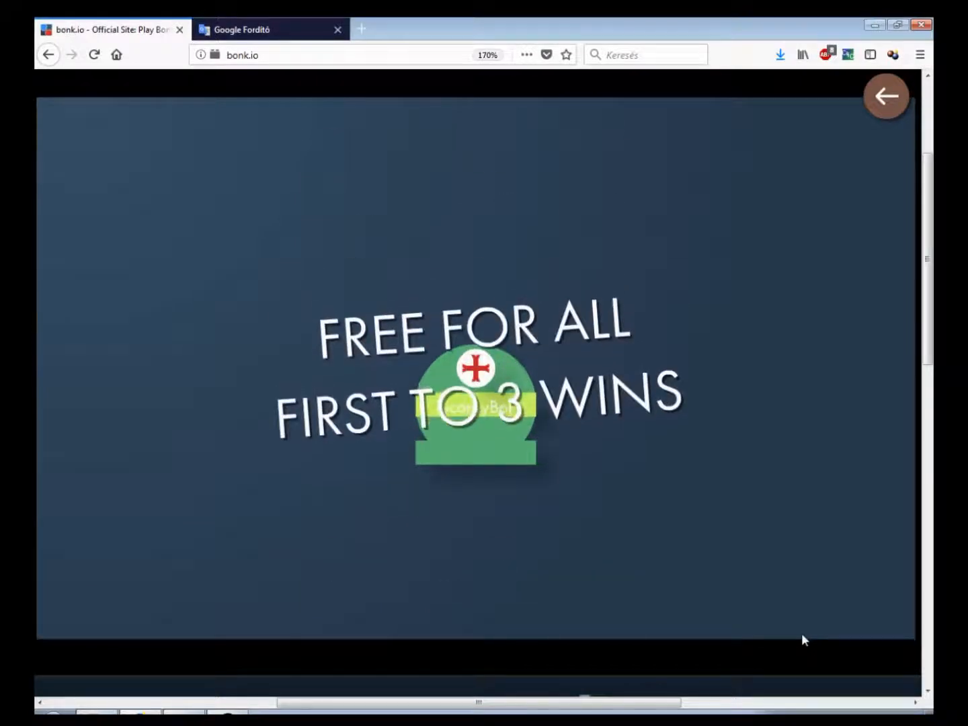
{"action": "key", "text": "Up"}
{"action": "key", "text": "Right"}
{"action": "key", "text": "Left"}
{"action": "key", "text": "Up"}
{"action": "key", "text": "Right"}
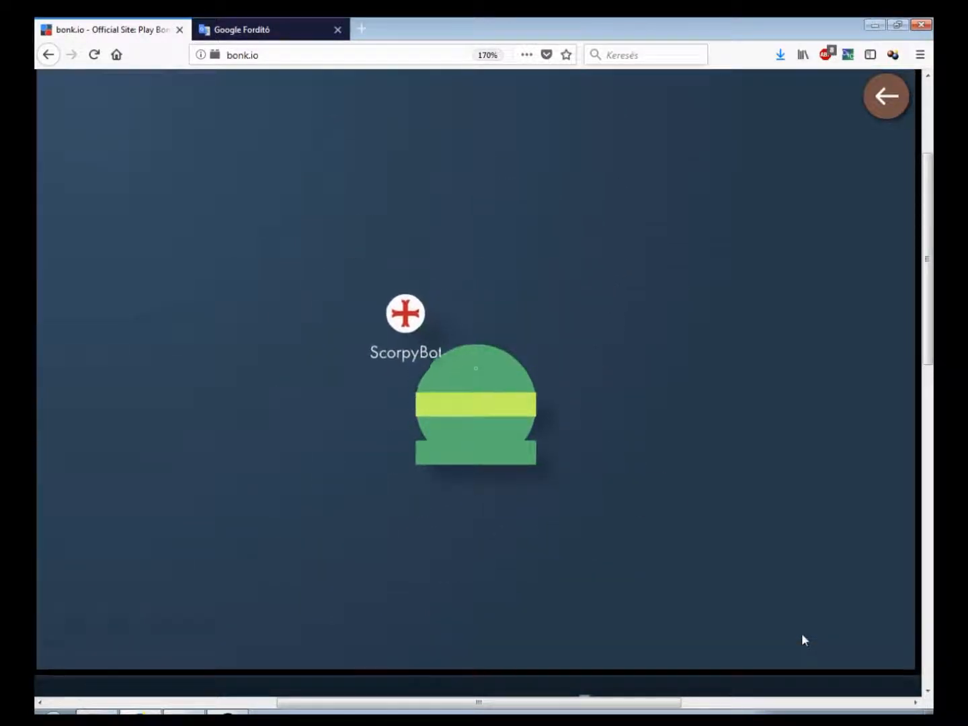
{"action": "key", "text": "Left"}
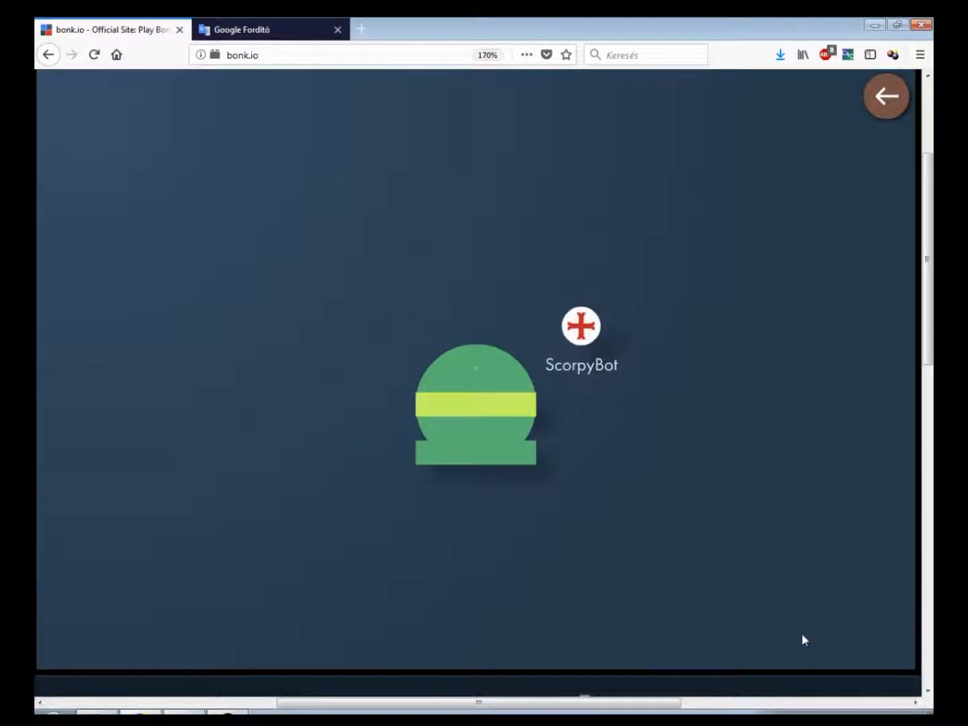
{"action": "key", "text": "Up"}
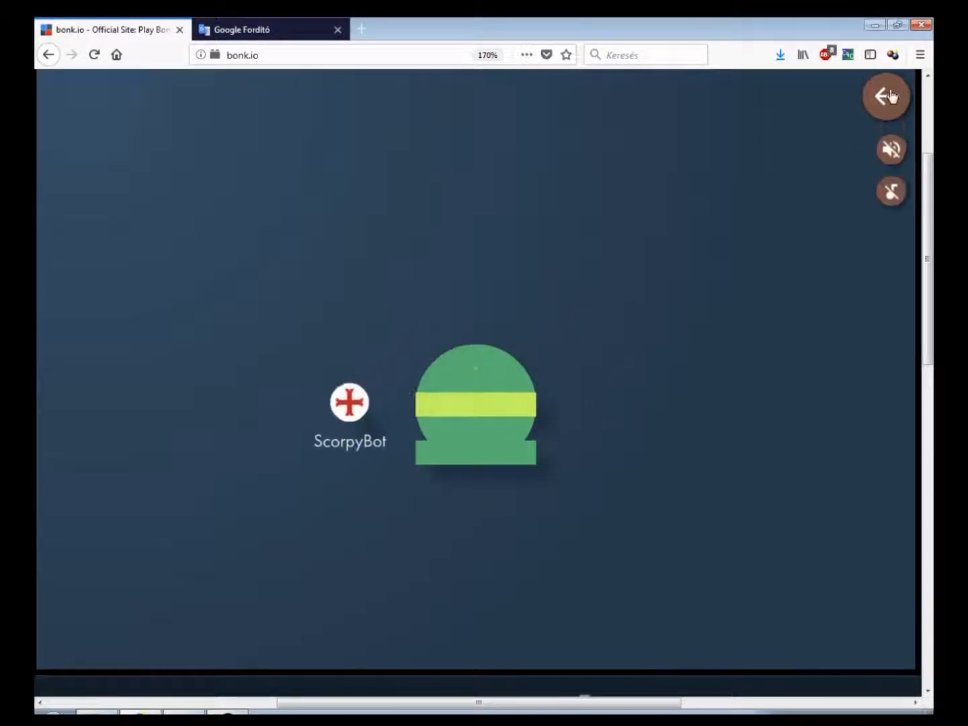
Return to the editor, open the map settings and set the world scale to Massive
{"action": "left_click", "coordinate": [887, 96]}
{"action": "left_click", "coordinate": [837, 544]}
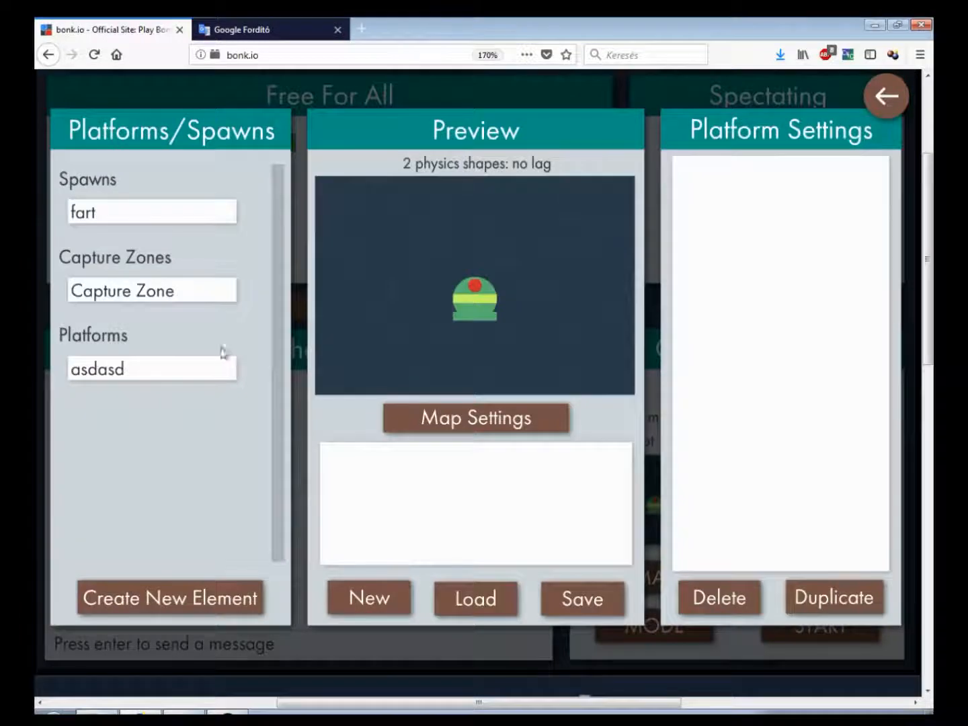
{"action": "left_click", "coordinate": [421, 372]}
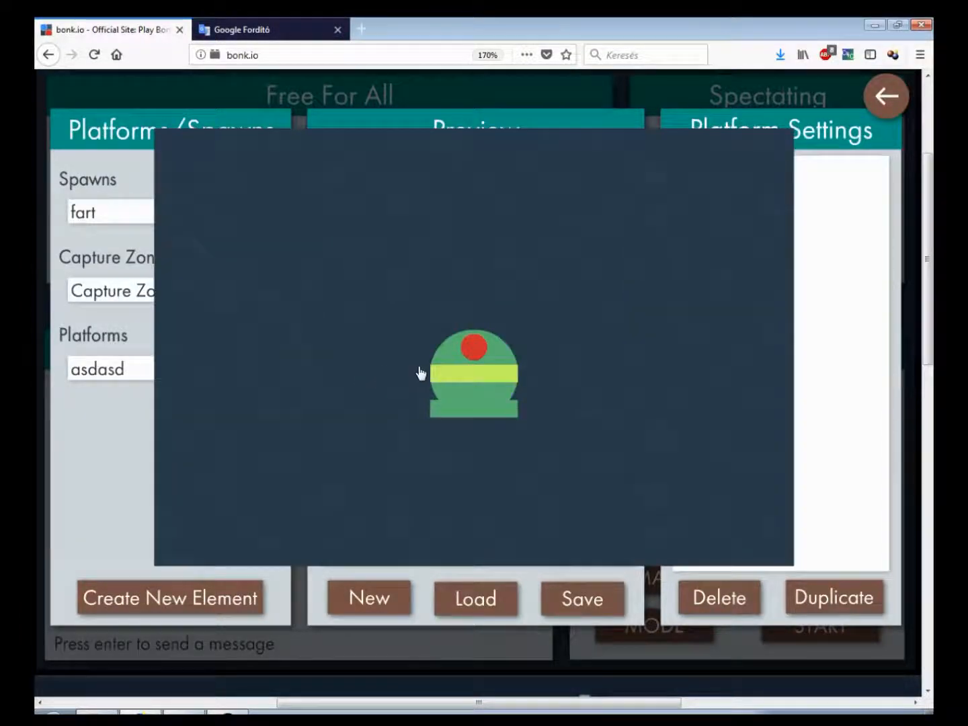
{"action": "left_click", "coordinate": [448, 392]}
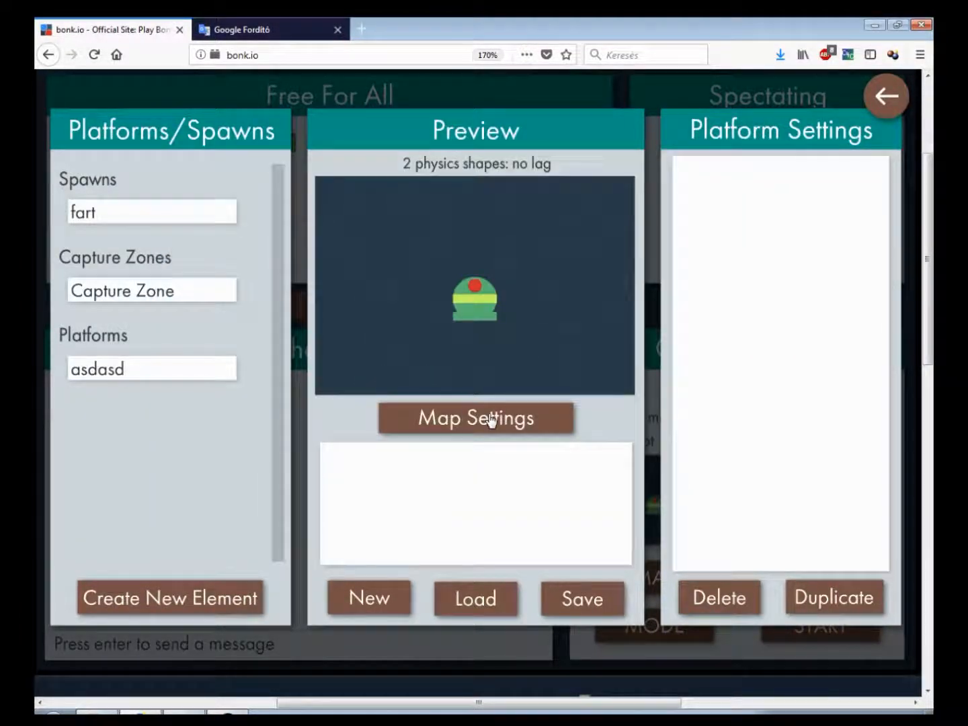
{"action": "left_click", "coordinate": [493, 424]}
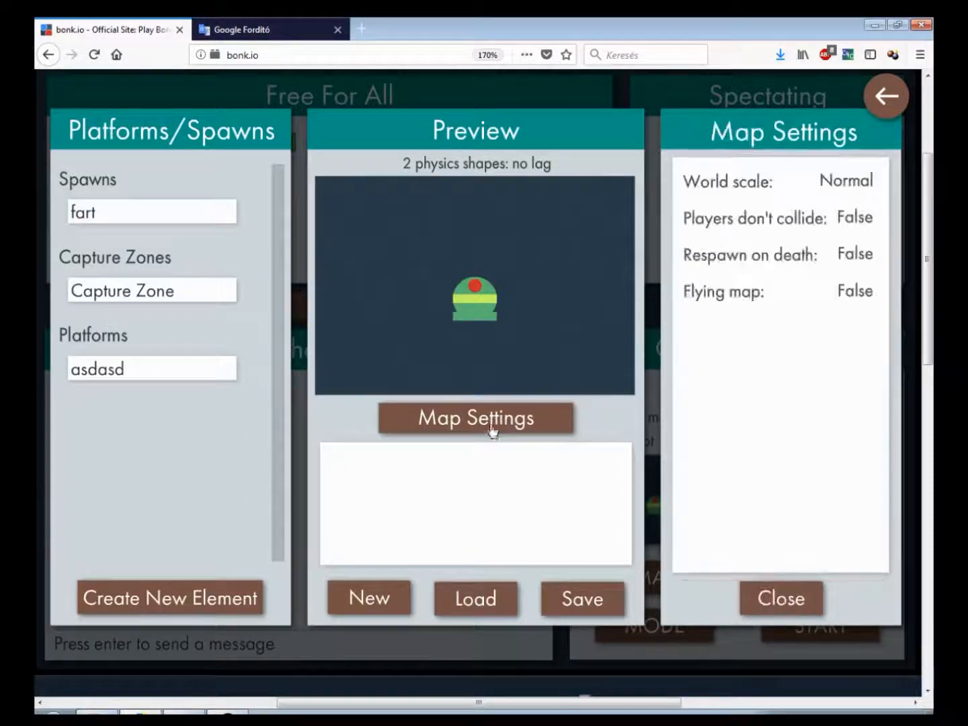
{"action": "mouse_move", "coordinate": [812, 195]}
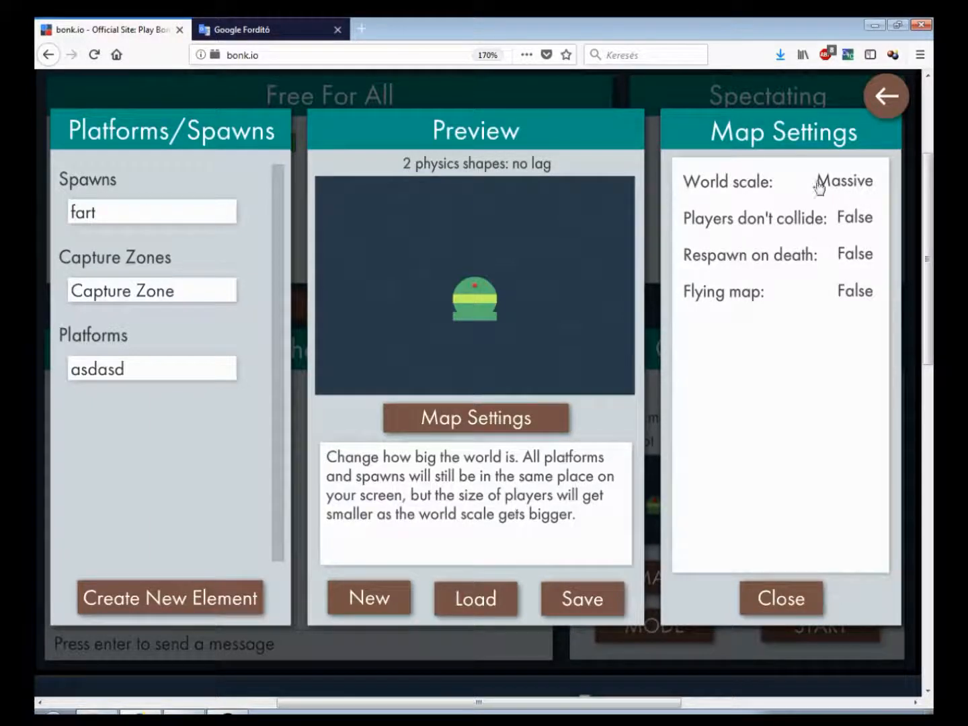
Examine the enlarged map preview, then leave the editor
{"action": "left_click", "coordinate": [546, 287]}
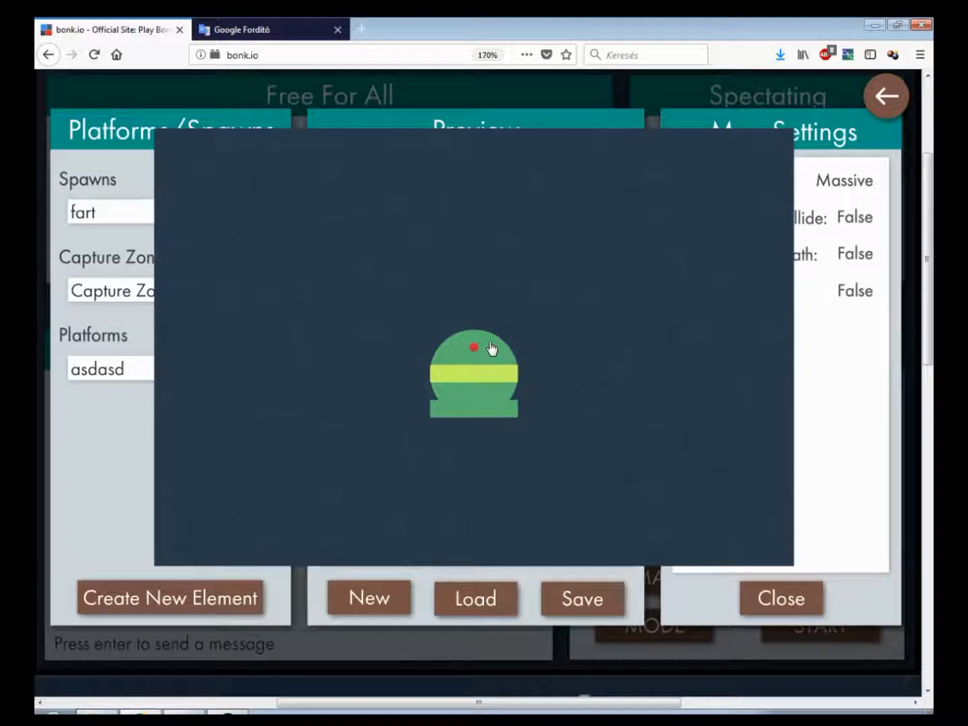
{"action": "left_click", "coordinate": [531, 356]}
{"action": "left_click", "coordinate": [519, 235]}
{"action": "left_click", "coordinate": [517, 240]}
{"action": "mouse_move", "coordinate": [817, 185]}
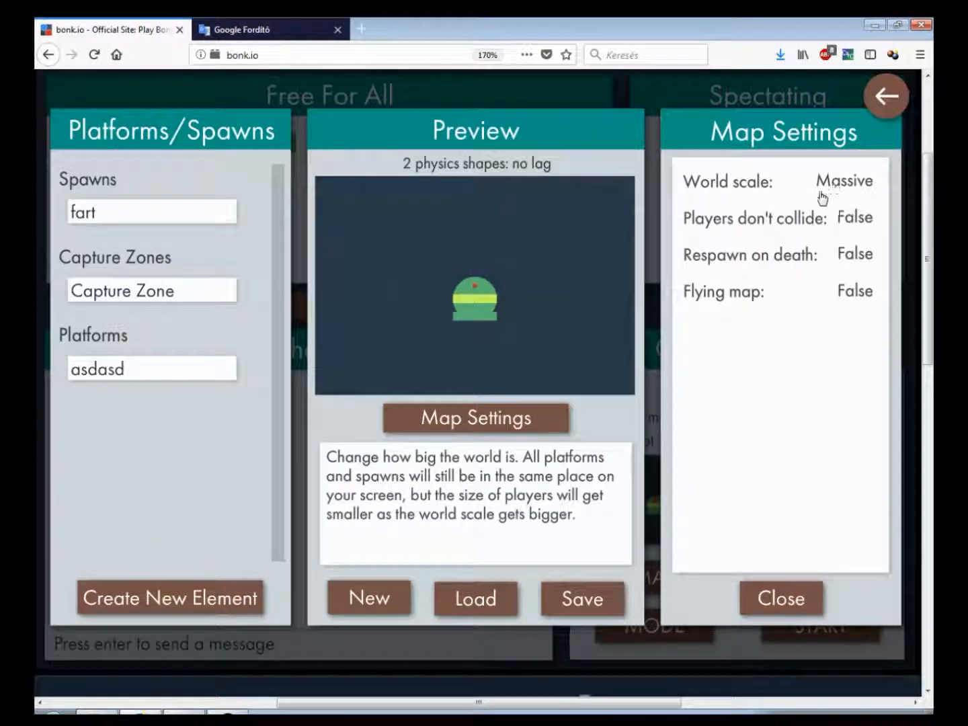
{"action": "left_click", "coordinate": [886, 95]}
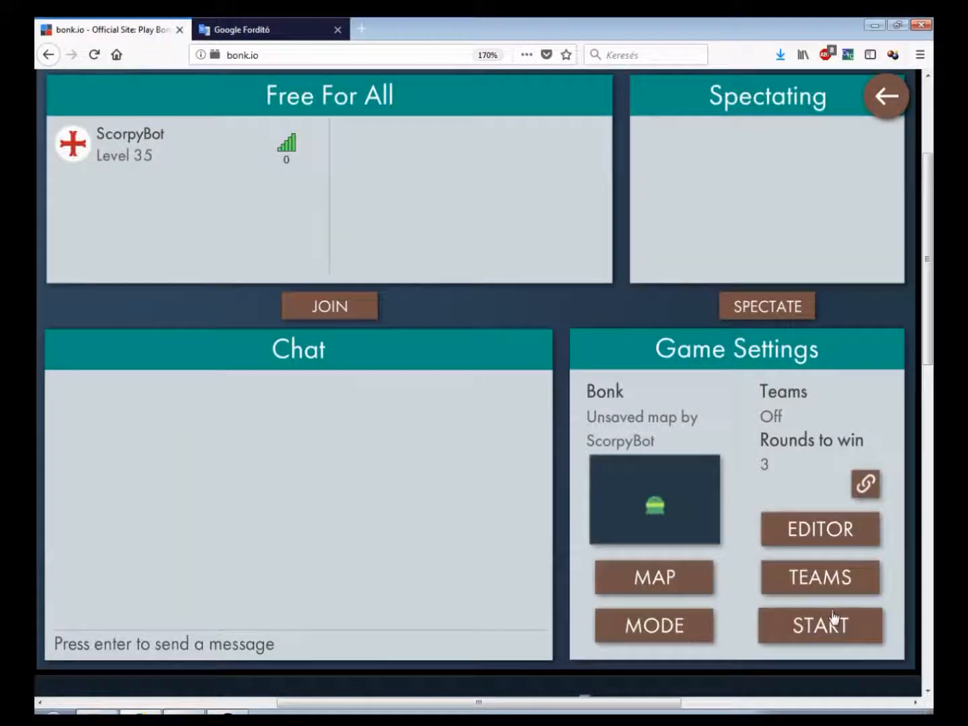
Start a game to test the massive world scale and return to the editor
{"action": "scroll", "coordinate": [834, 605], "scroll_direction": "down", "scroll_amount": 3}
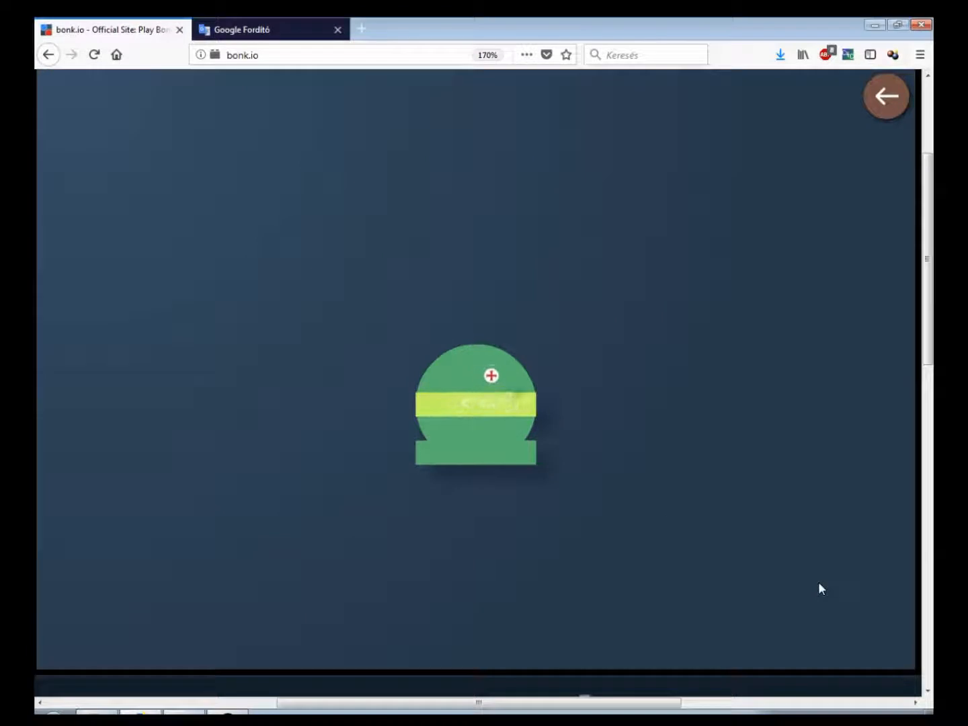
{"action": "key", "text": "Left"}
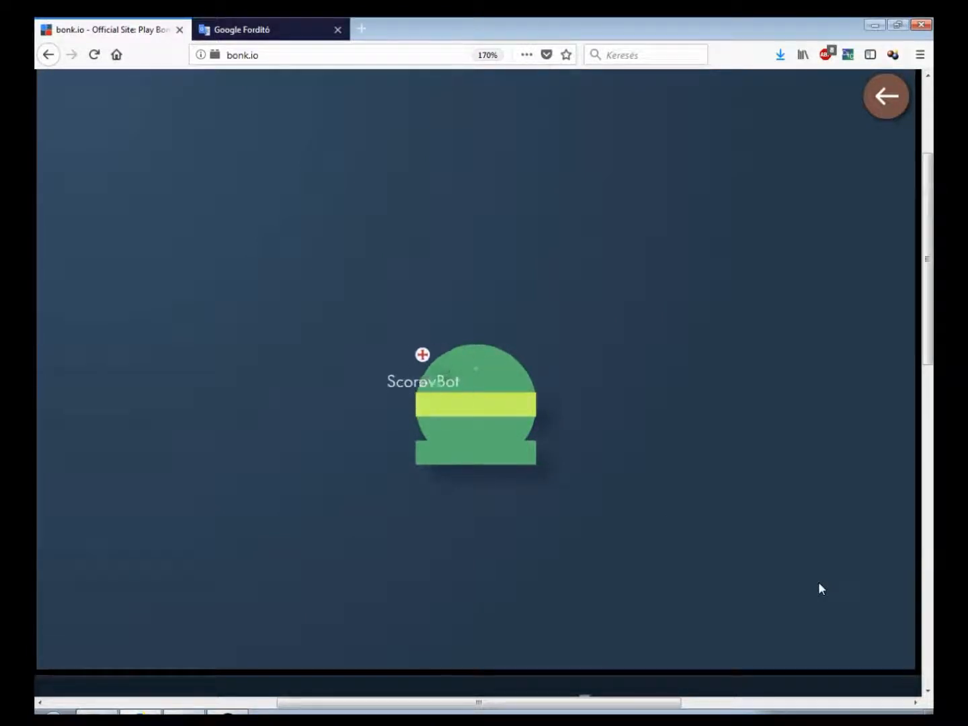
{"action": "left_click", "coordinate": [903, 96]}
{"action": "left_click", "coordinate": [827, 527]}
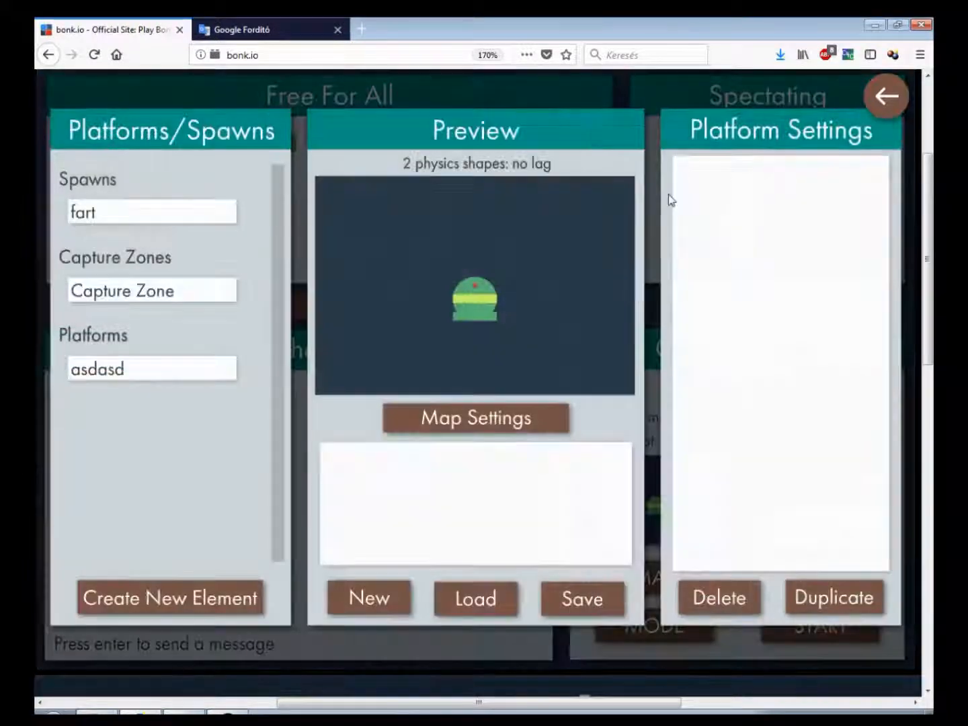
Review the settings of the platform, spawn and capture zone elements
{"action": "left_click", "coordinate": [134, 375]}
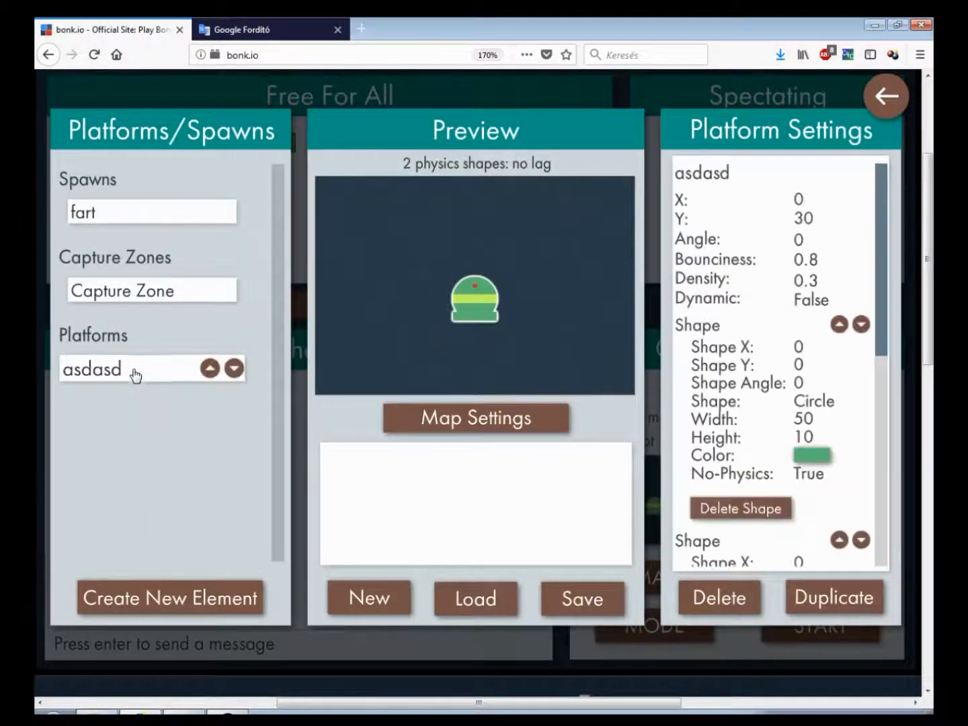
{"action": "left_click", "coordinate": [109, 290]}
{"action": "left_click", "coordinate": [152, 213]}
{"action": "left_click", "coordinate": [119, 292]}
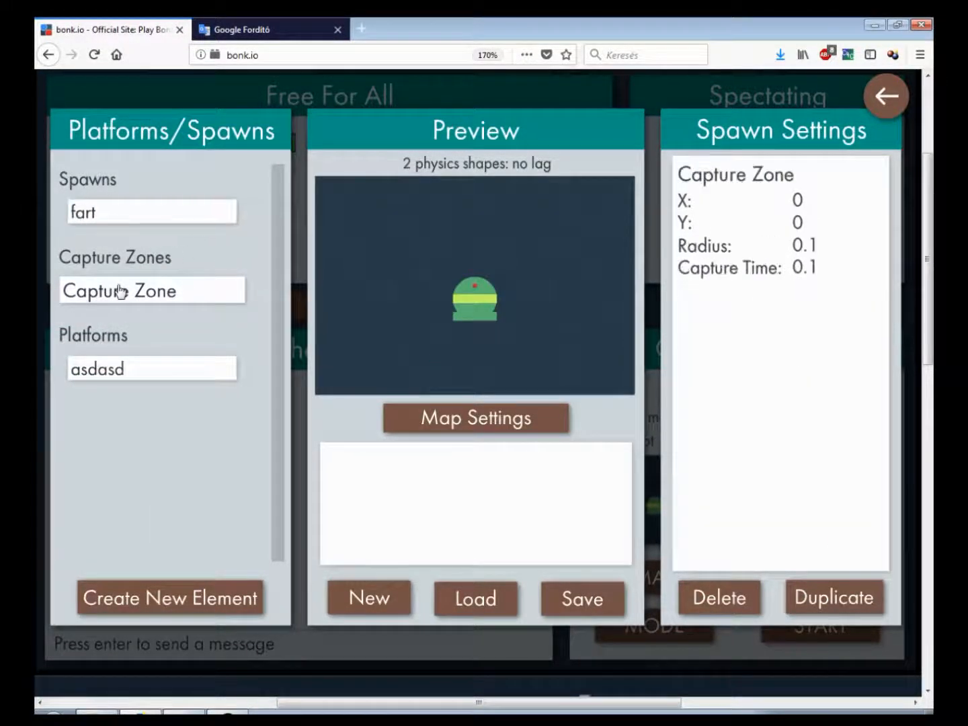
Open the map settings and cycle the world scale to another option
{"action": "left_click", "coordinate": [438, 418]}
{"action": "mouse_move", "coordinate": [790, 181]}
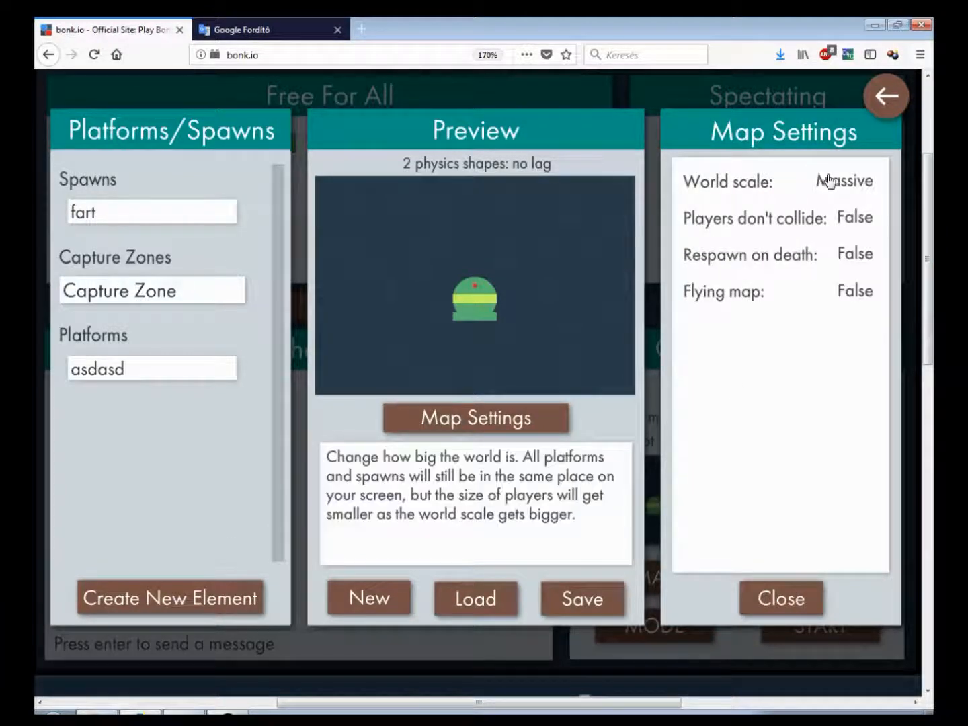
{"action": "left_click", "coordinate": [845, 184]}
Leave the editor, start a game and move the player left and right to test the scale
{"action": "left_click", "coordinate": [878, 104]}
{"action": "left_click", "coordinate": [832, 629]}
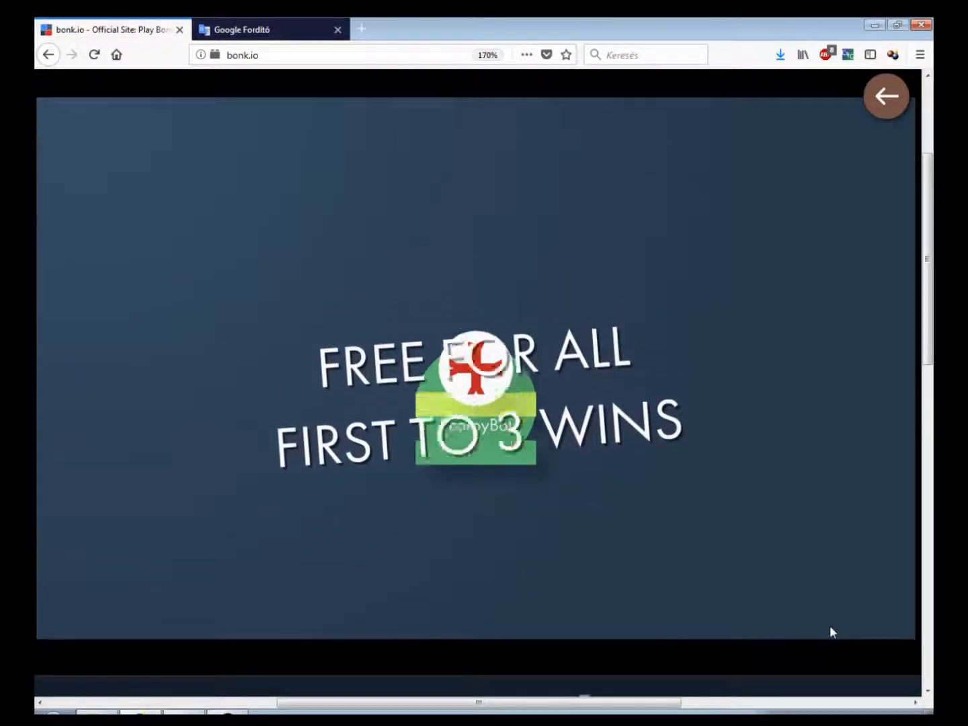
{"action": "key", "text": "Left"}
{"action": "key", "text": "Right"}
{"action": "key", "text": "Right"}
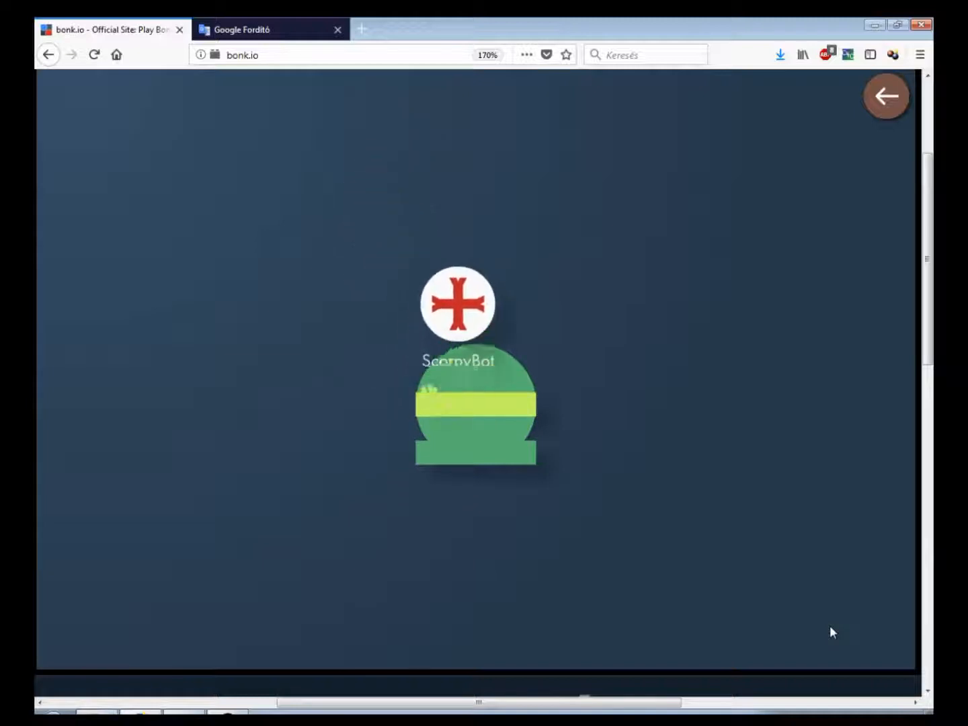
{"action": "key", "text": "Left"}
{"action": "key", "text": "Right"}
{"action": "key", "text": "Right"}
{"action": "key", "text": "Left"}
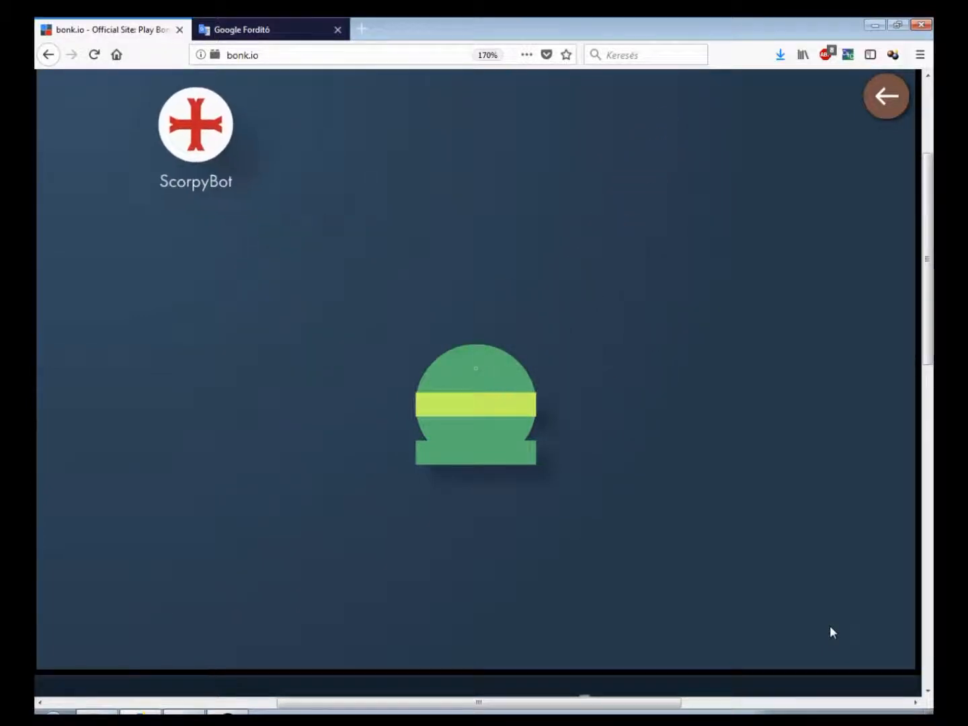
Return to the editor and set the map's world scale back to Normal
{"action": "left_click", "coordinate": [886, 97]}
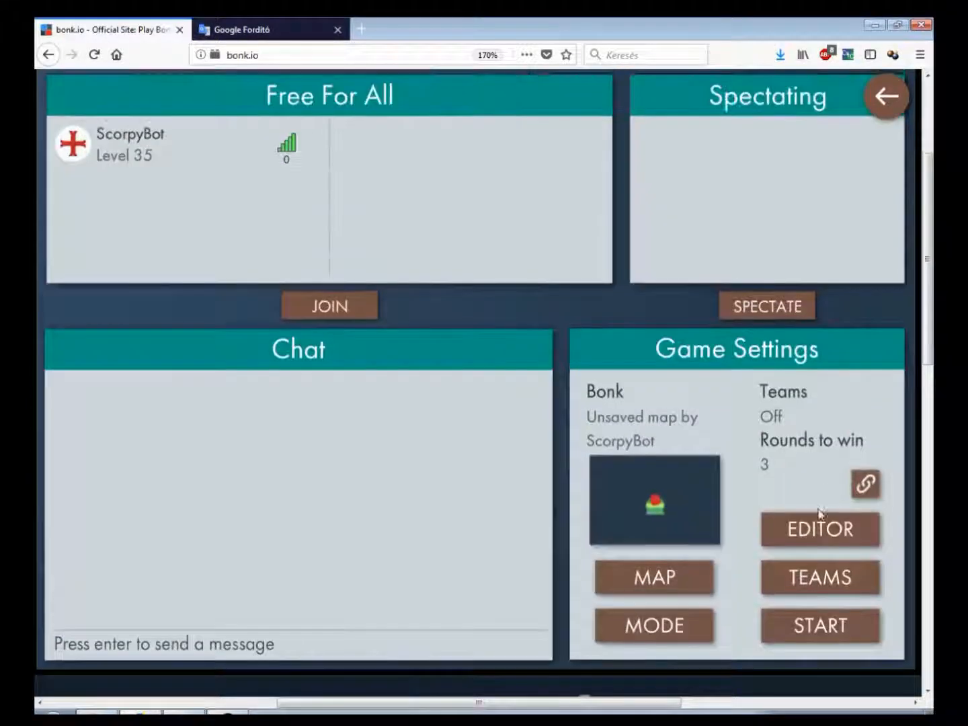
{"action": "left_click", "coordinate": [817, 519]}
{"action": "left_click", "coordinate": [179, 290]}
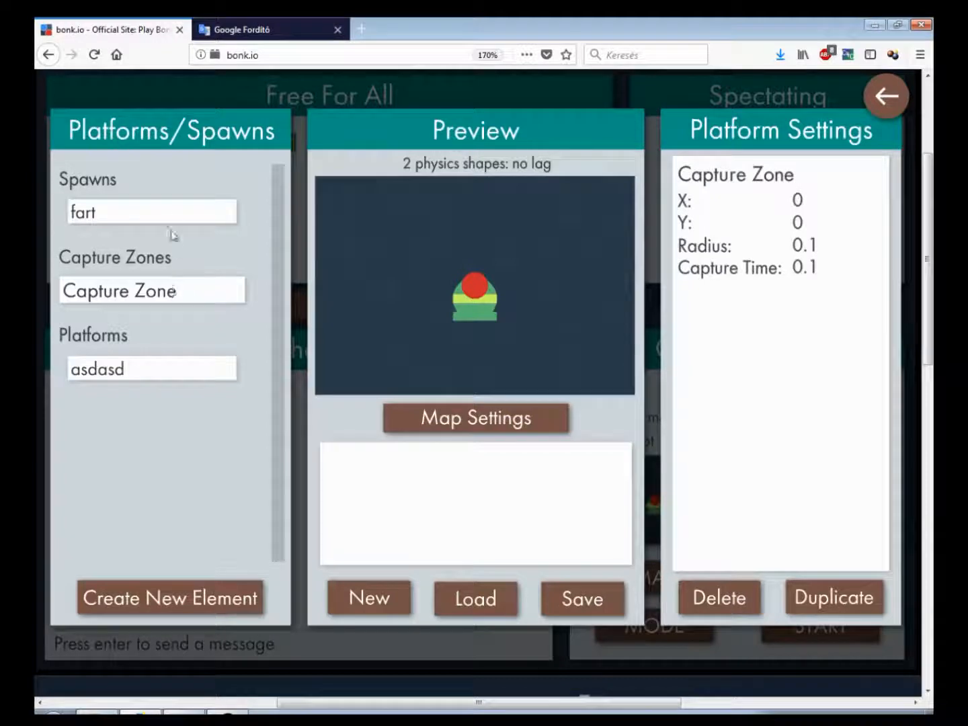
{"action": "left_click", "coordinate": [166, 377]}
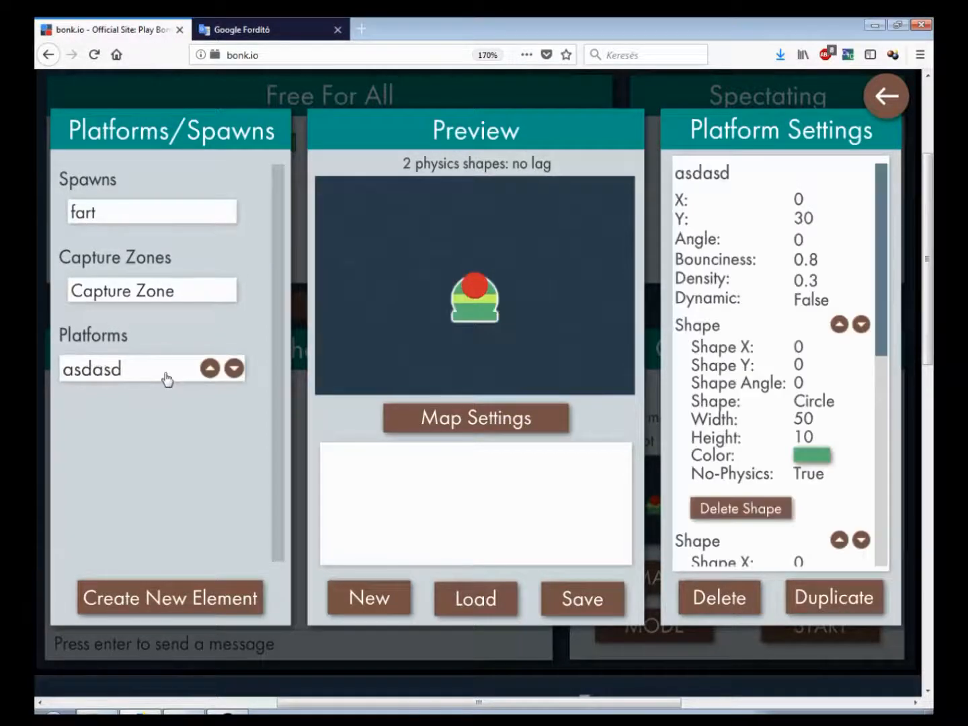
{"action": "left_click", "coordinate": [427, 420]}
{"action": "left_click", "coordinate": [852, 184]}
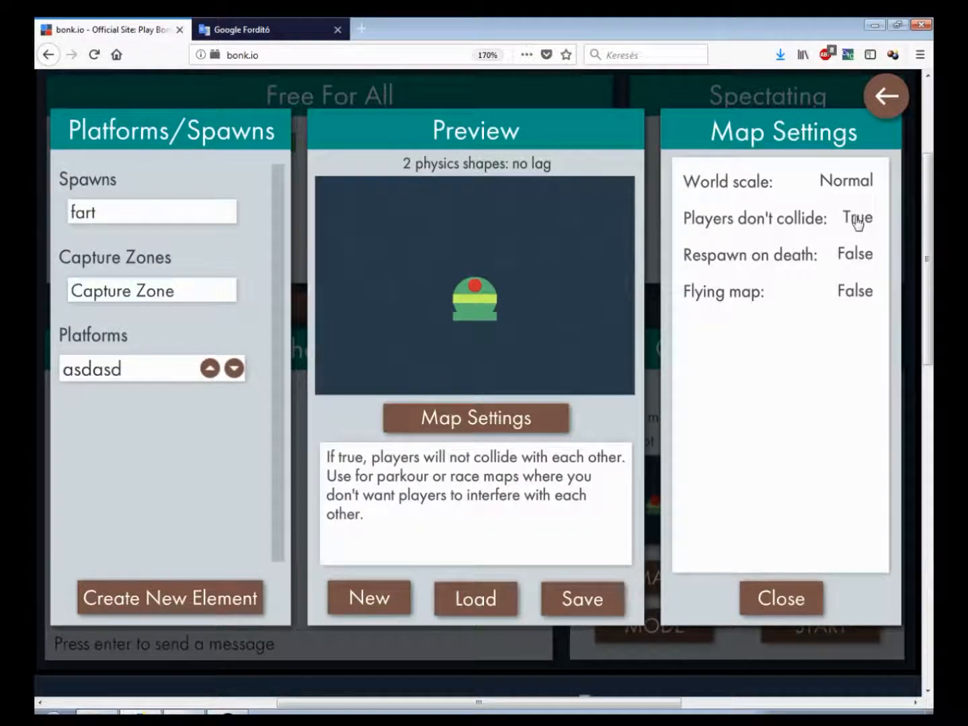
Set Players don't collide to False and toggle the Respawn on death and Flying map options
{"action": "left_click", "coordinate": [857, 221]}
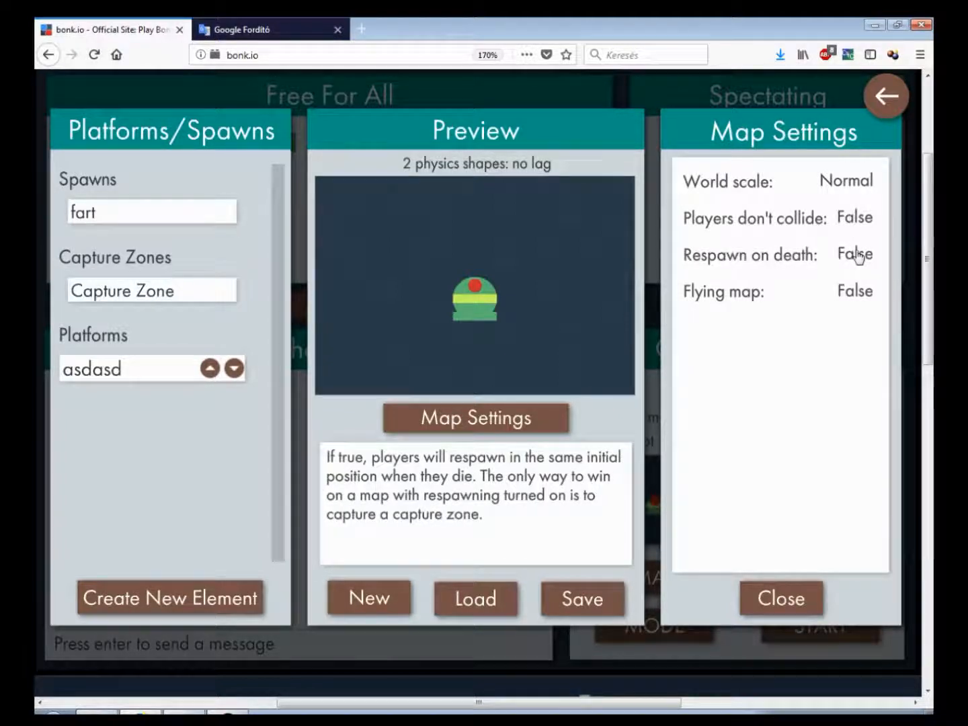
{"action": "left_click", "coordinate": [857, 256]}
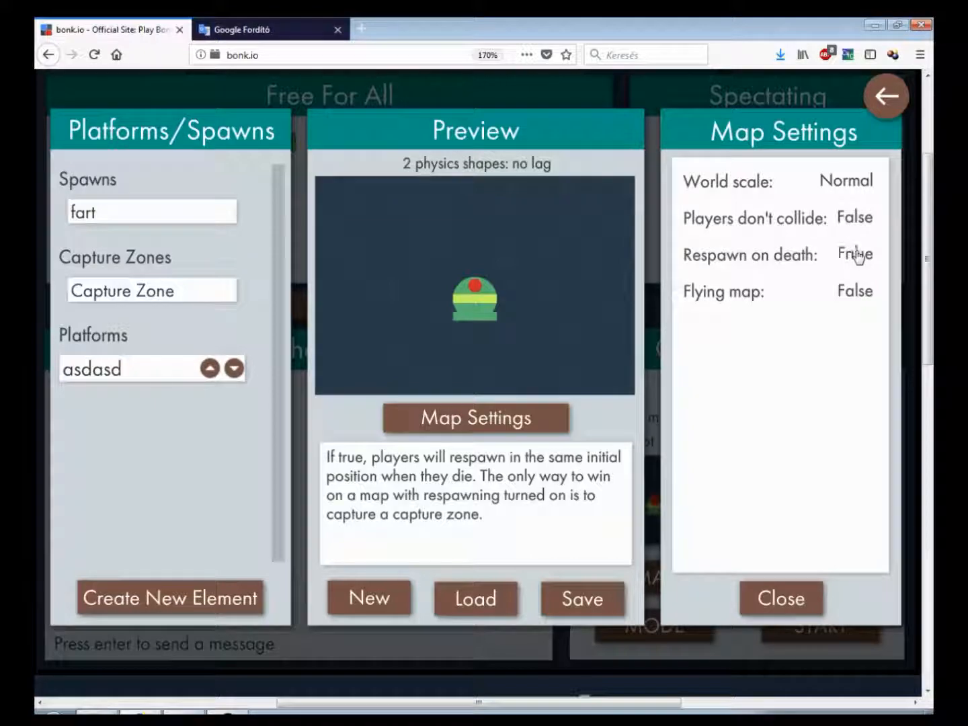
{"action": "left_click", "coordinate": [857, 257]}
{"action": "left_click", "coordinate": [873, 297]}
Leave the editor, start a game and test the map by moving the player left and right
{"action": "left_click", "coordinate": [886, 96]}
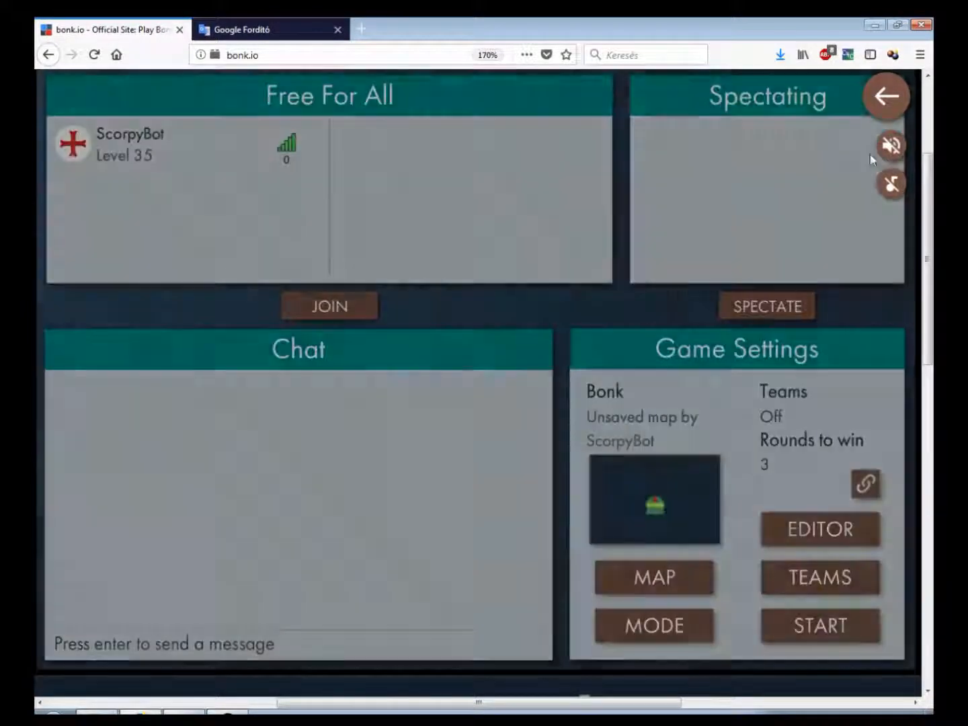
{"action": "left_click", "coordinate": [811, 631]}
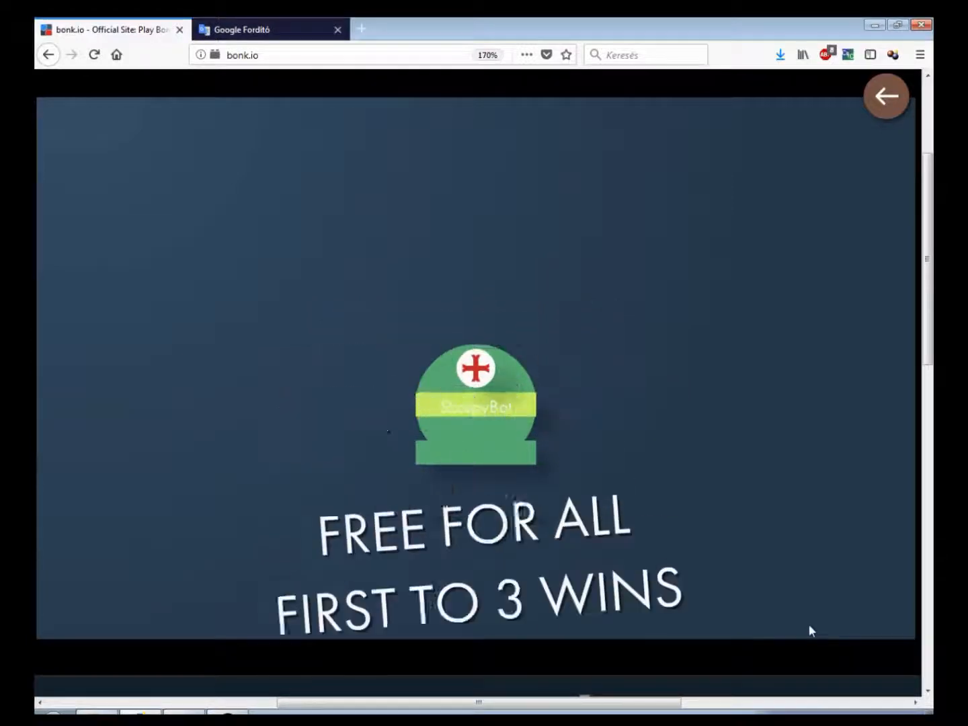
{"action": "key", "text": "Left"}
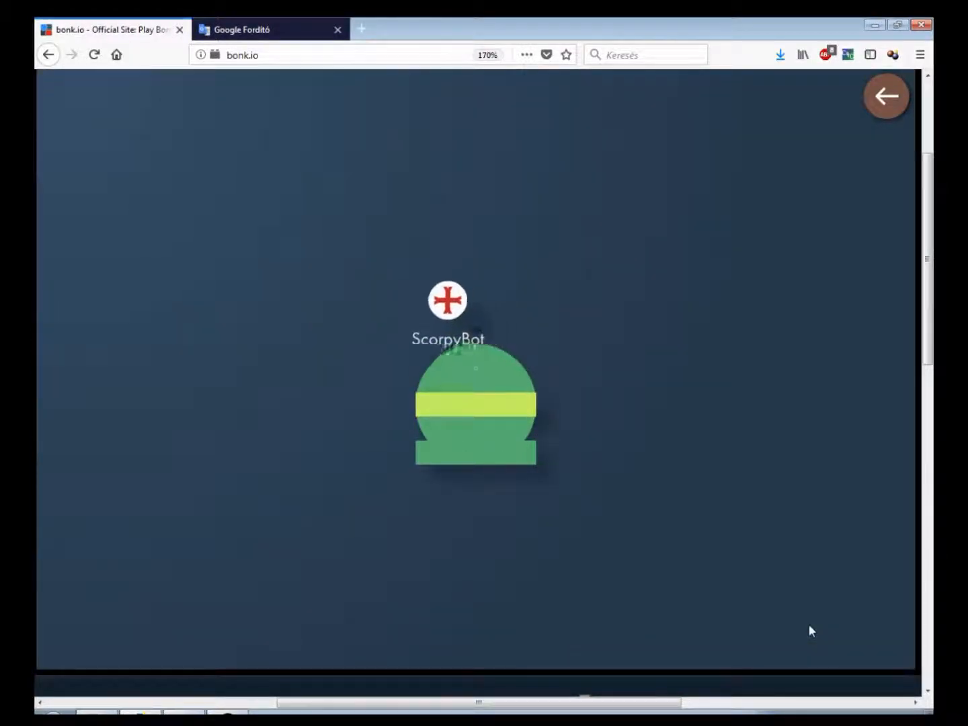
{"action": "key", "text": "Right"}
{"action": "key", "text": "Left"}
{"action": "key", "text": "Right"}
{"action": "key", "text": "Left"}
{"action": "key", "text": "Right"}
{"action": "key", "text": "Left"}
{"action": "key", "text": "Right"}
{"action": "key", "text": "Left"}
{"action": "key", "text": "Right"}
{"action": "key", "text": "Right"}
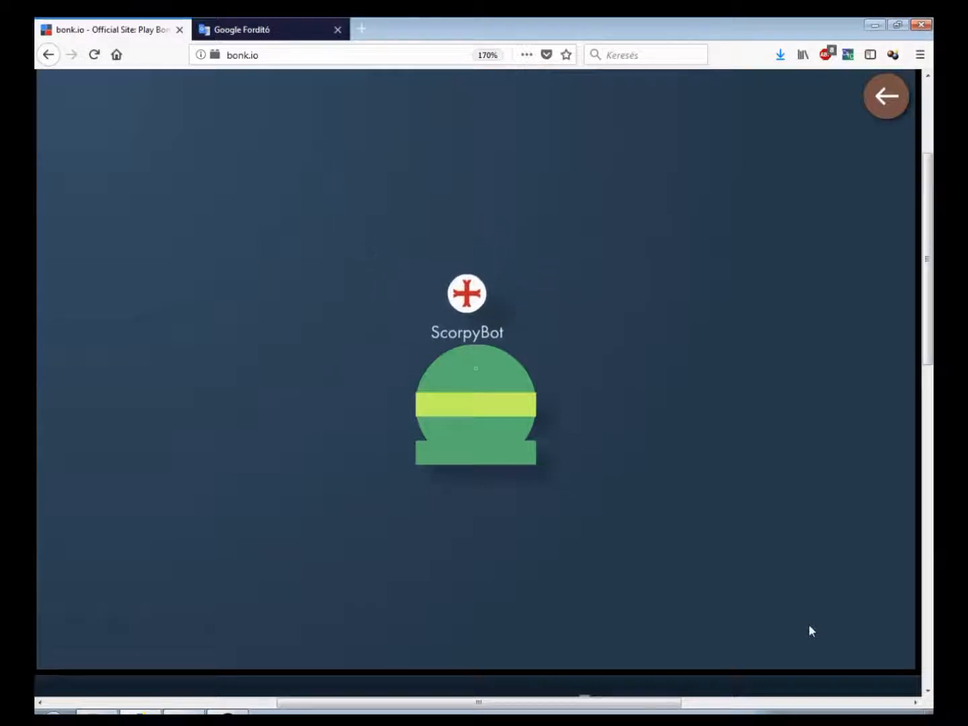
Continue testing the map by moving the player left and right, then leave the game for the room lobby
{"action": "key", "text": "Left"}
{"action": "key", "text": "Left"}
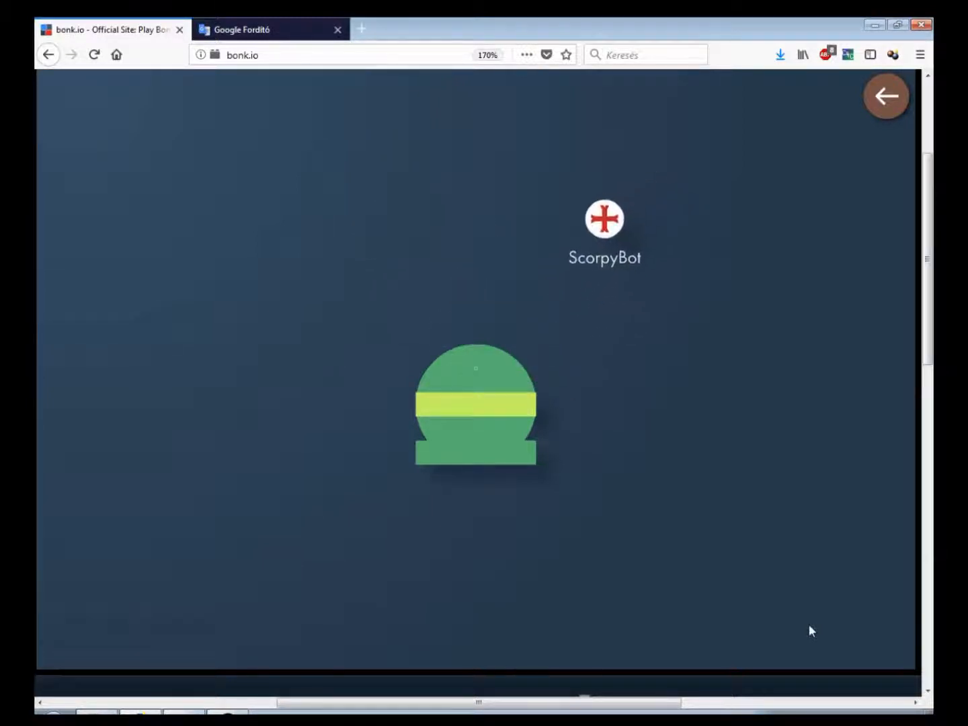
{"action": "key", "text": "Right"}
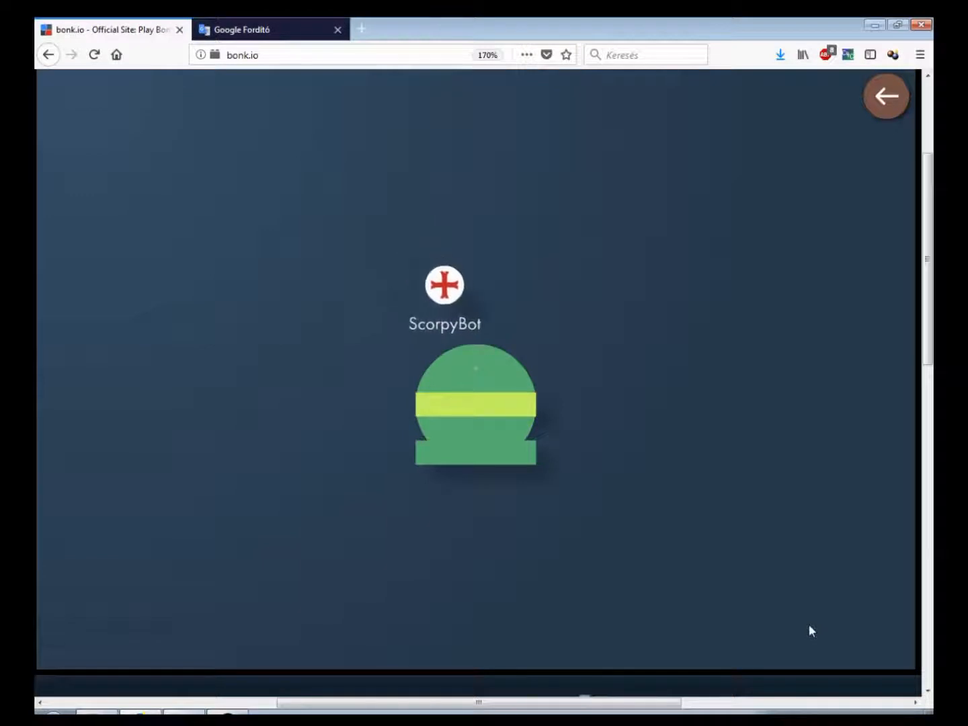
{"action": "key", "text": "Left"}
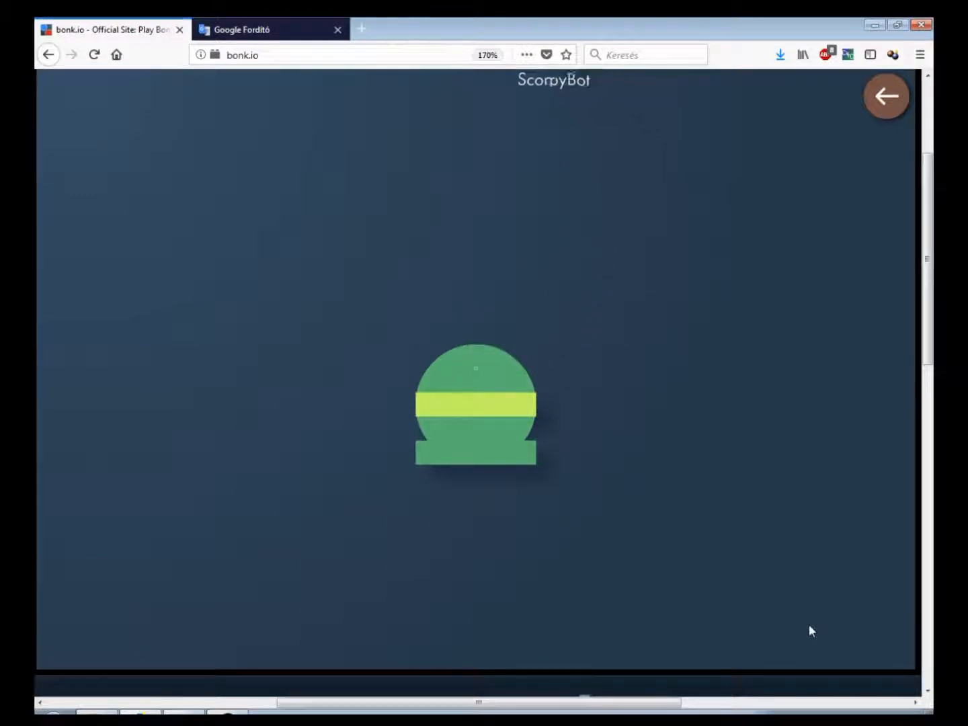
{"action": "key", "text": "Right"}
{"action": "key", "text": "Right"}
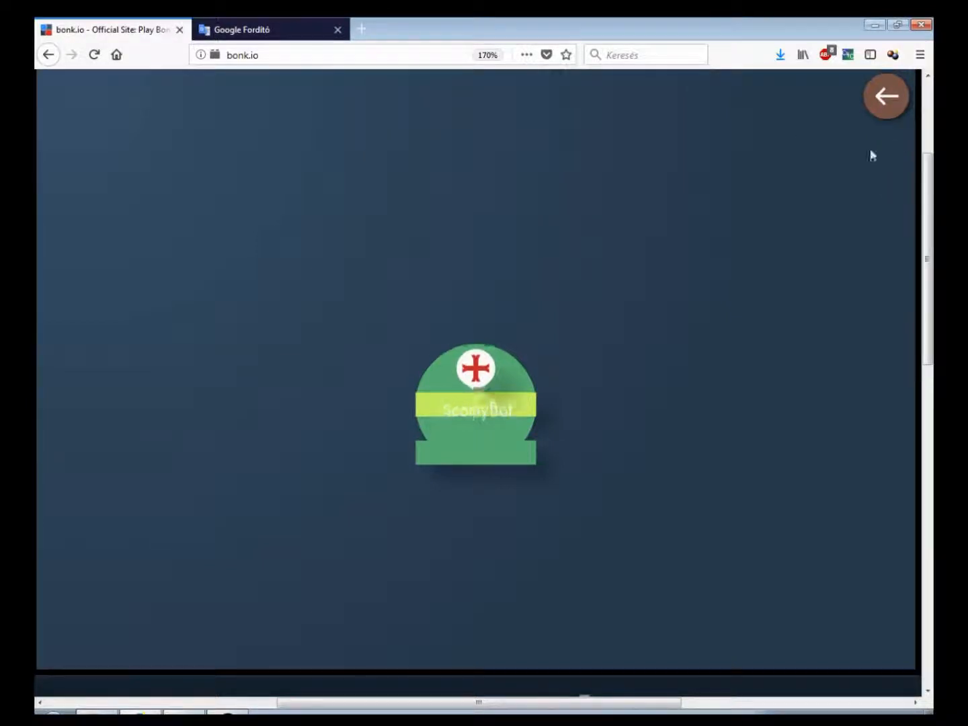
{"action": "left_click", "coordinate": [894, 98]}
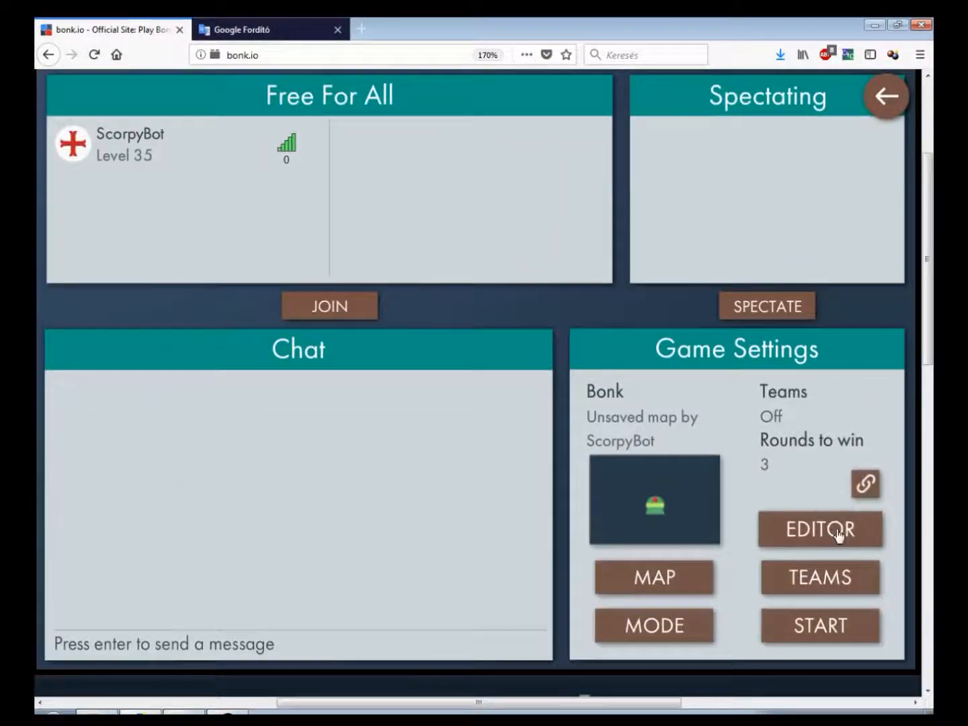
Open the map editor and save the map under the name crap
{"action": "left_click", "coordinate": [821, 530]}
{"action": "left_click", "coordinate": [562, 595]}
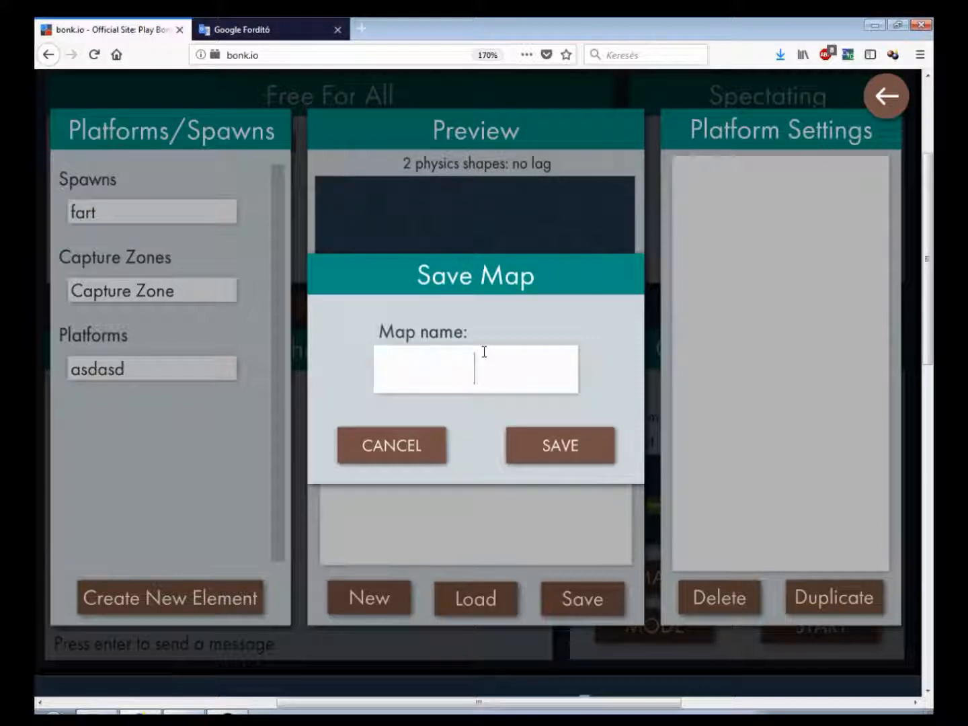
{"action": "type", "text": "cra"}
{"action": "left_click", "coordinate": [557, 444]}
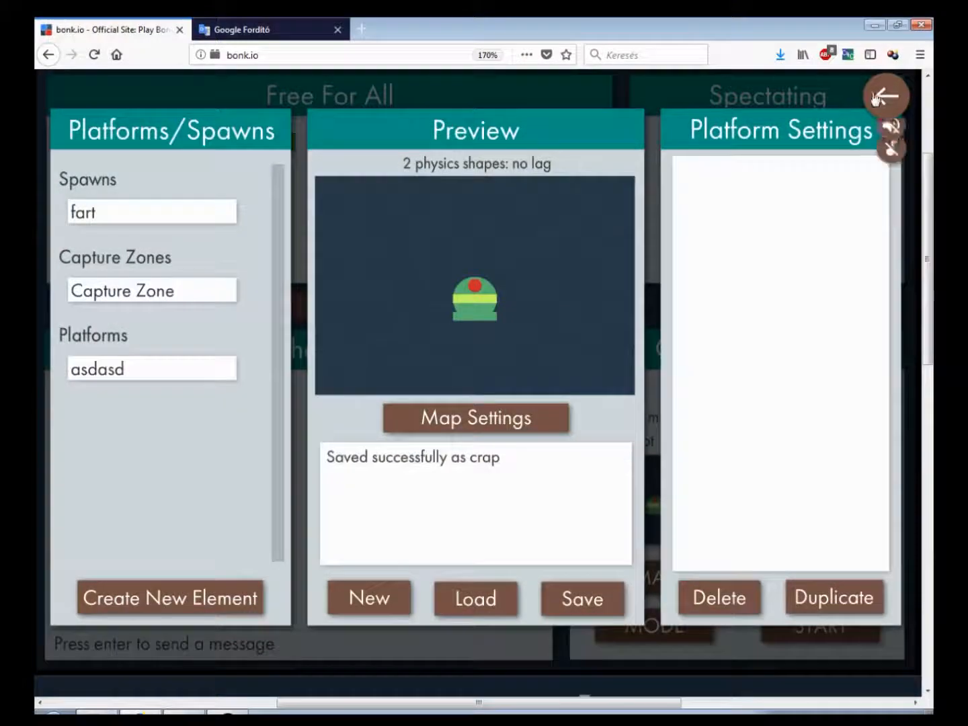
Leave the editor, switch the level list to your own maps, delete the crap map, and close the list
{"action": "left_click", "coordinate": [876, 99]}
{"action": "left_click", "coordinate": [681, 579]}
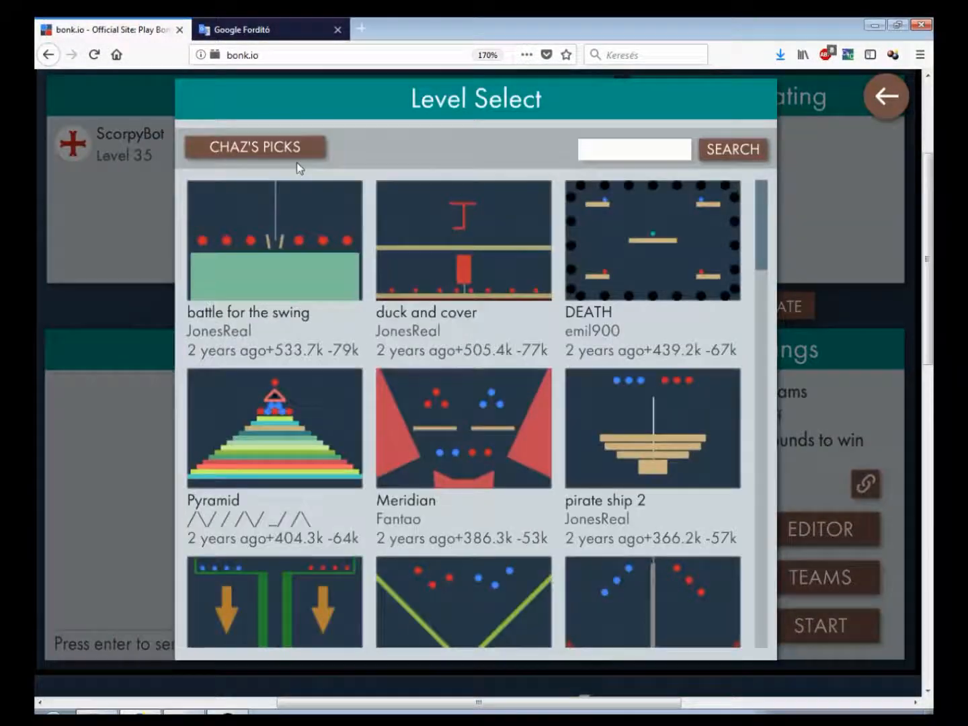
{"action": "left_click", "coordinate": [300, 159]}
{"action": "left_click", "coordinate": [299, 159]}
{"action": "left_click", "coordinate": [299, 158]}
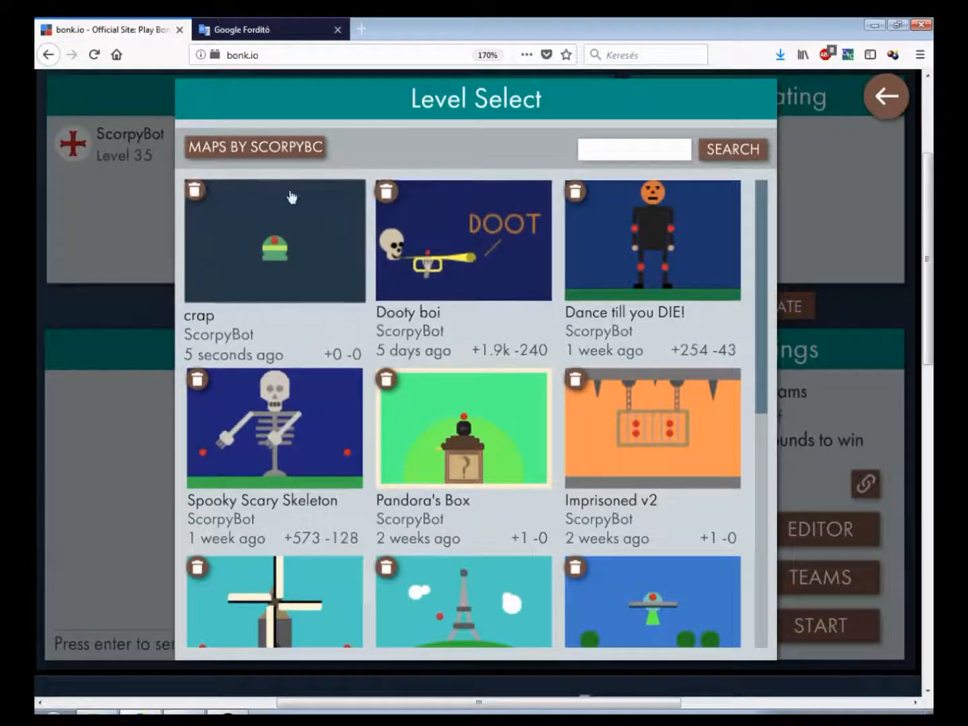
{"action": "left_click", "coordinate": [195, 191]}
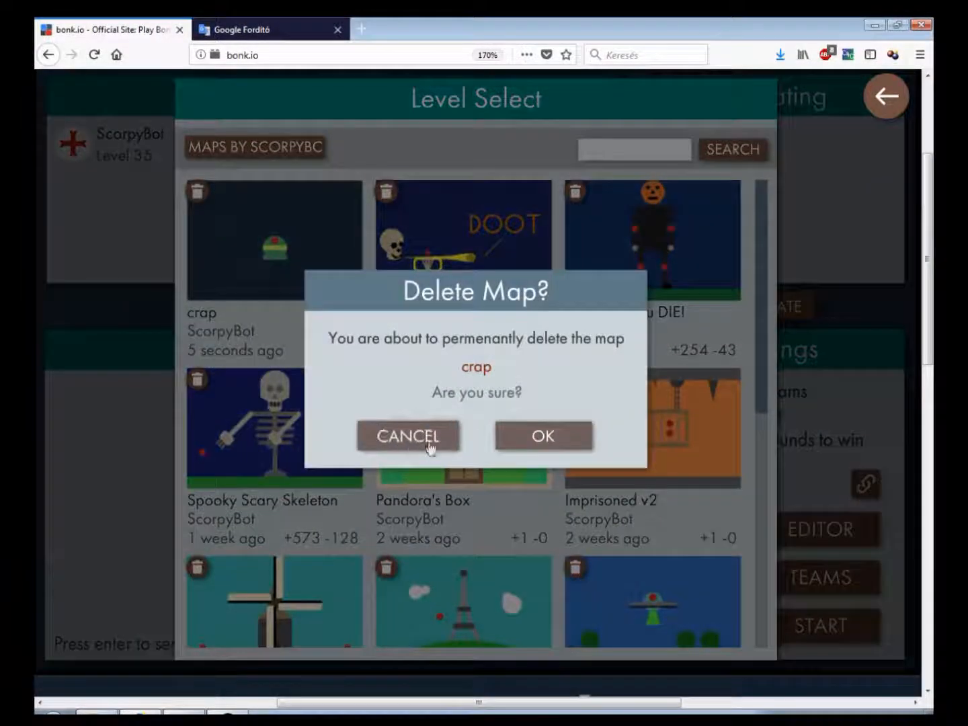
{"action": "left_click", "coordinate": [540, 439]}
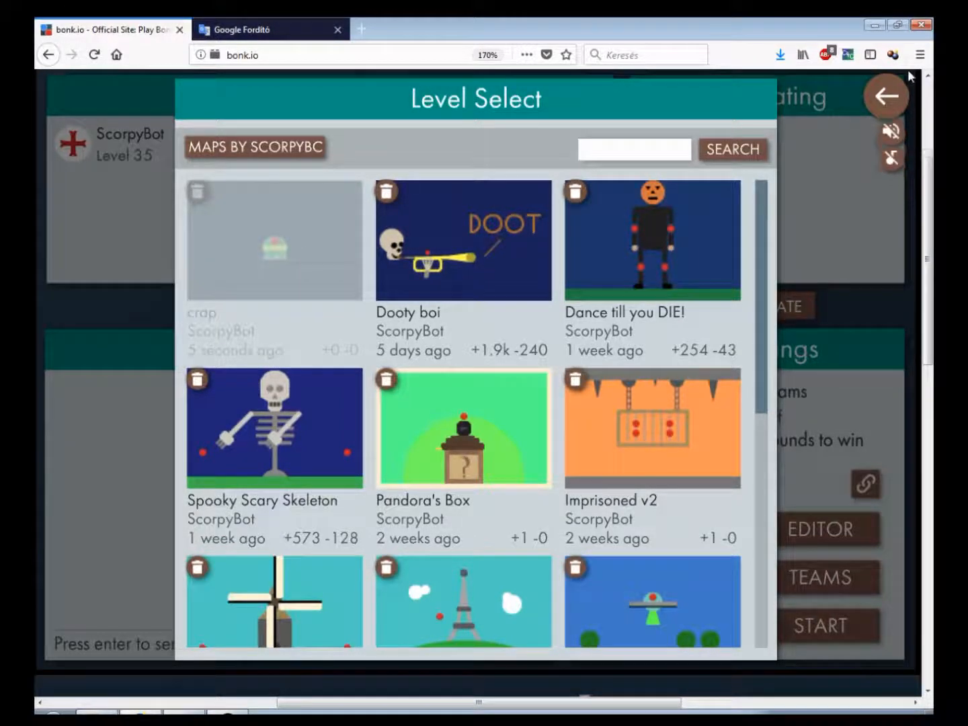
{"action": "left_click", "coordinate": [887, 97]}
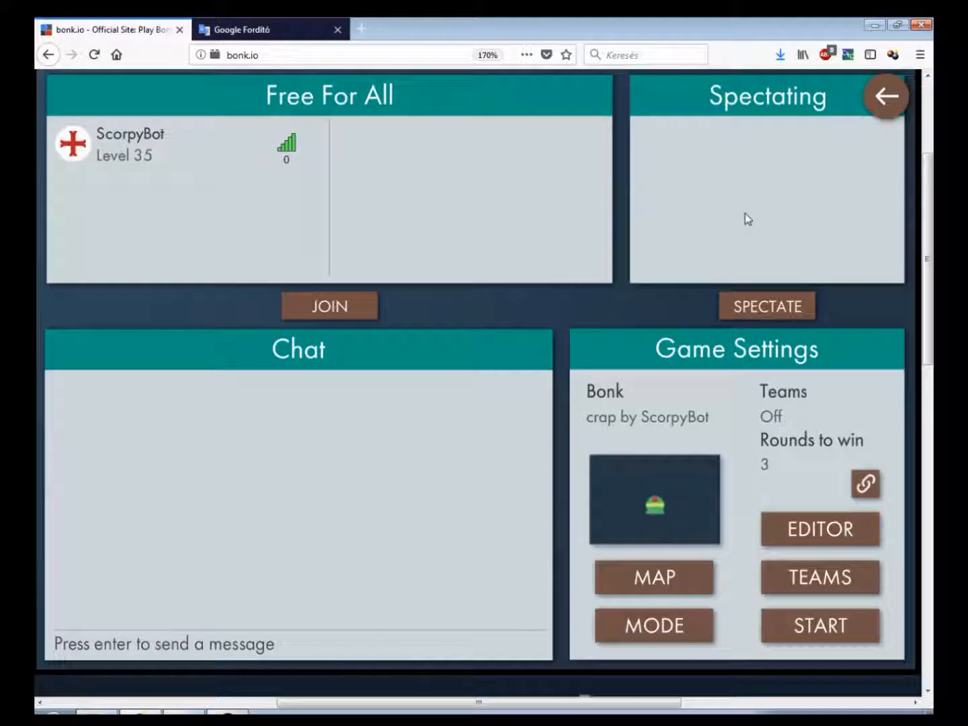
{"action": "scroll", "coordinate": [935, 243], "scroll_direction": "down", "scroll_amount": 3}
{"action": "scroll", "coordinate": [936, 244], "scroll_direction": "down", "scroll_amount": 1}
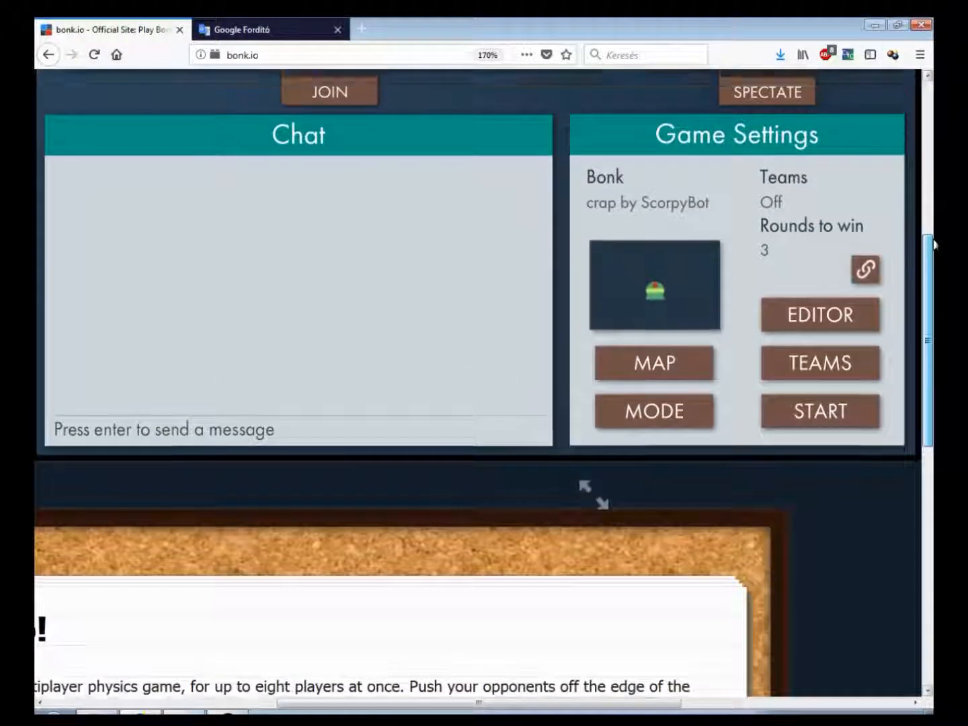
{"action": "scroll", "coordinate": [935, 242], "scroll_direction": "up", "scroll_amount": 4}
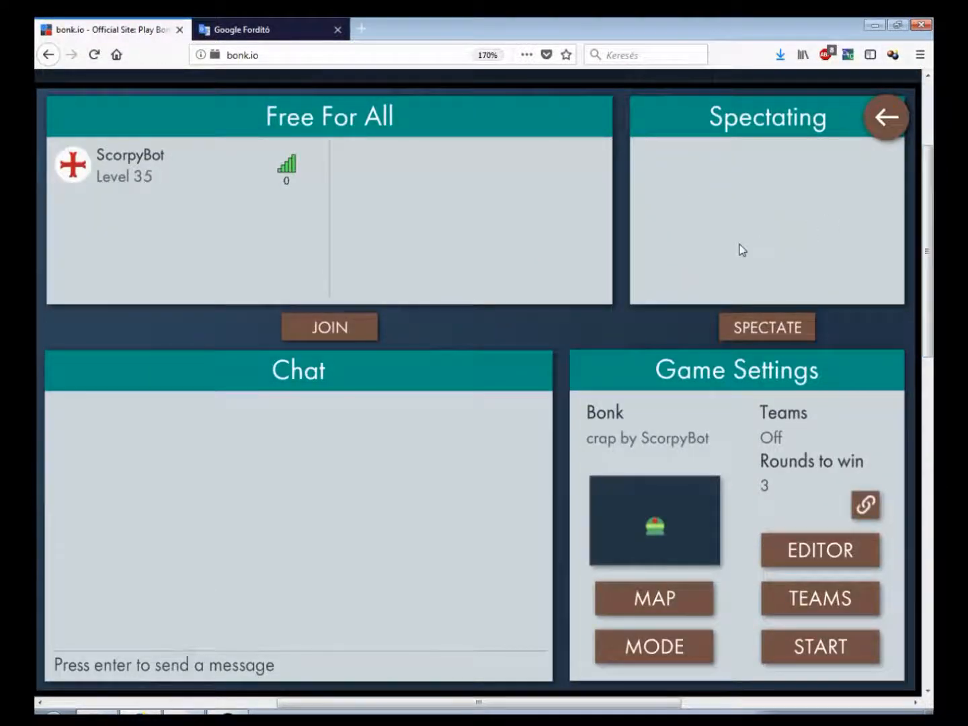